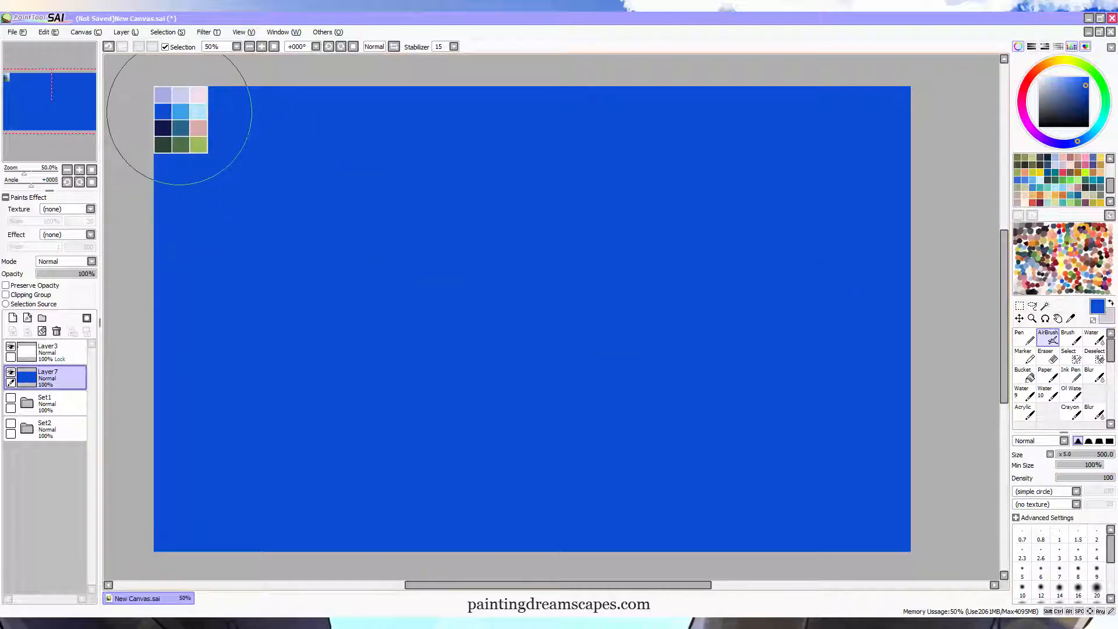
# - Airbrush a wide band of the palette's medium blue across the upper middle and cover the lower canvas with its pale blue
pyautogui.keyDown('alt'); pyautogui.click(180, 112); pyautogui.keyUp('alt')
pyautogui.moveTo(172, 232)
pyautogui.mouseDown()
pyautogui.moveTo(458, 237)
pyautogui.moveTo(641, 242)
pyautogui.mouseUp()
pyautogui.hotkey('ctrl', 'z')
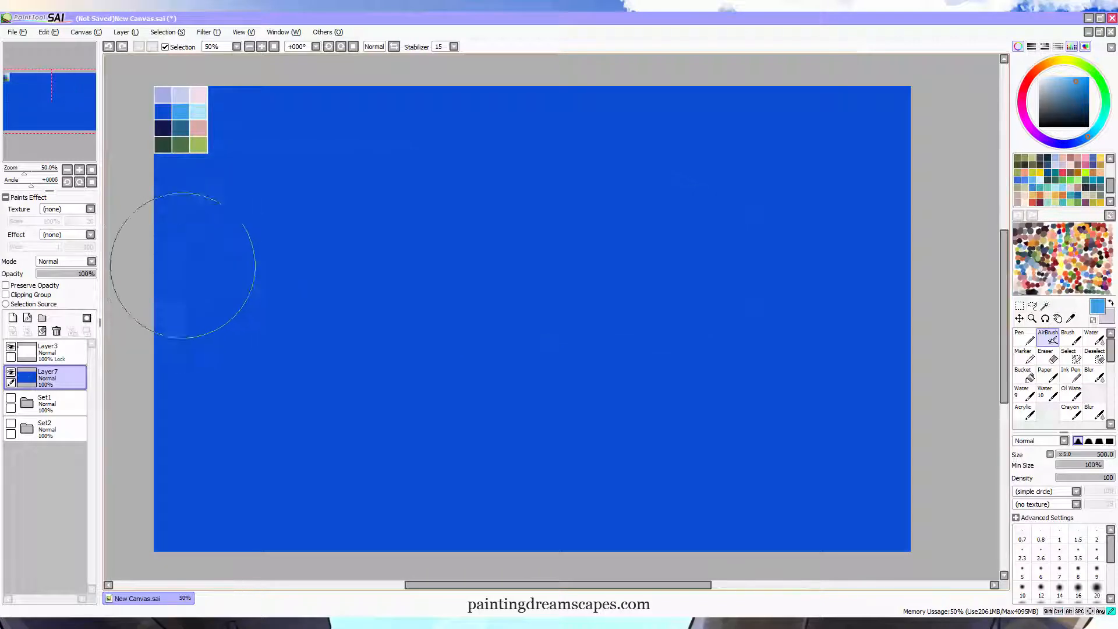
pyautogui.moveTo(182, 265)
pyautogui.mouseDown()
pyautogui.moveTo(323, 254)
pyautogui.moveTo(911, 254)
pyautogui.mouseUp()
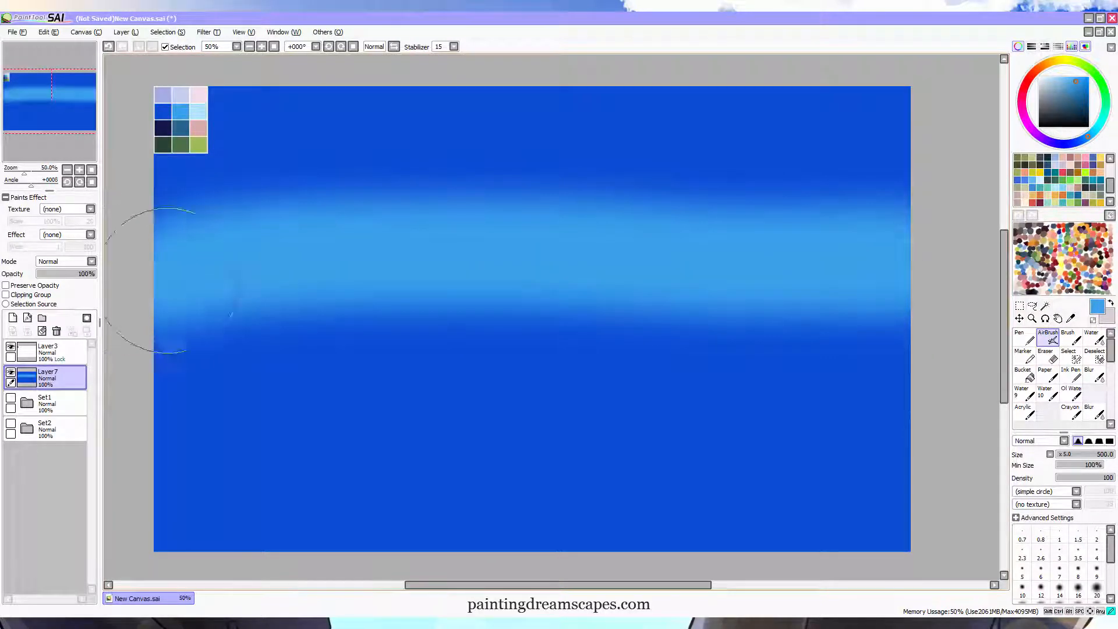
pyautogui.moveTo(169, 280)
pyautogui.mouseDown()
pyautogui.moveTo(549, 295)
pyautogui.moveTo(949, 287)
pyautogui.mouseUp()
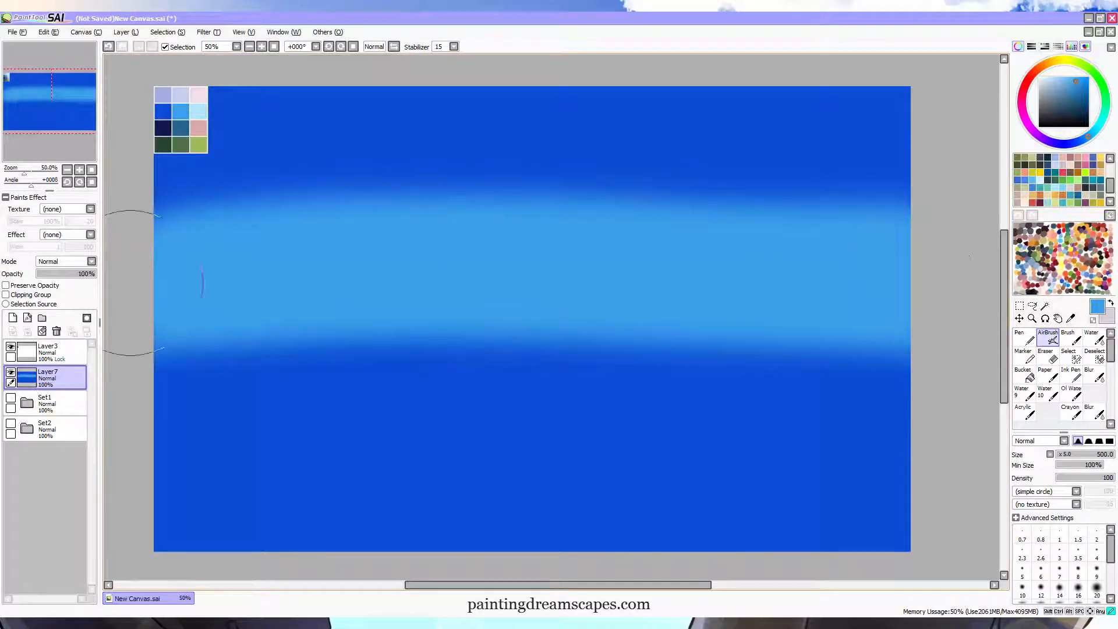
pyautogui.moveTo(202, 283)
pyautogui.mouseDown()
pyautogui.moveTo(799, 275)
pyautogui.moveTo(898, 285)
pyautogui.moveTo(169, 326)
pyautogui.mouseUp()
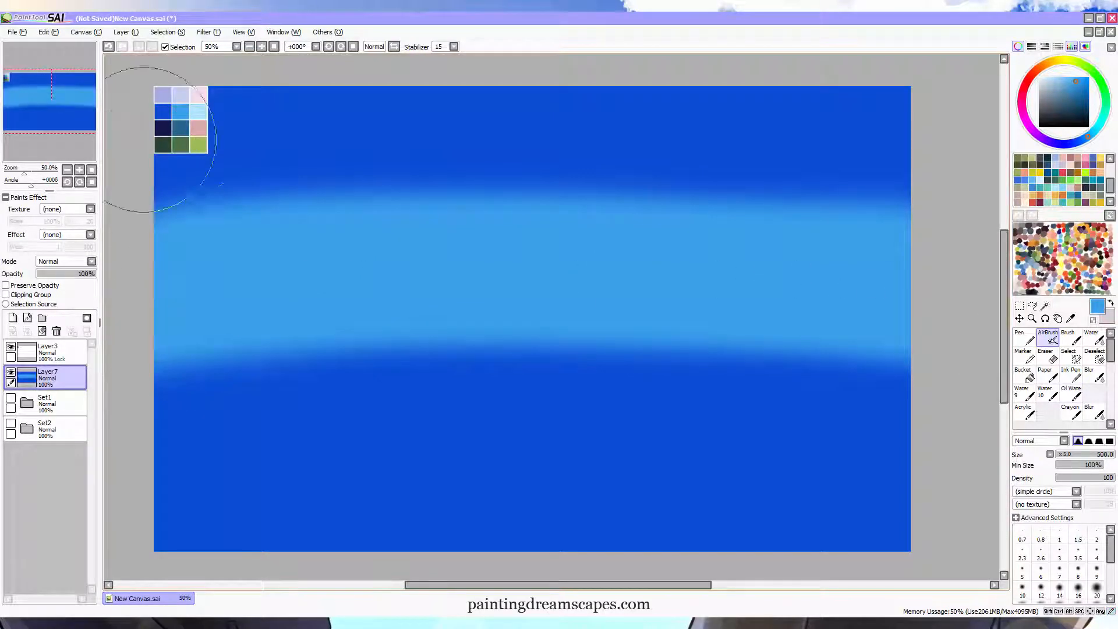
pyautogui.keyDown('alt'); pyautogui.click(199, 111); pyautogui.keyUp('alt')
pyautogui.moveTo(175, 402)
pyautogui.mouseDown()
pyautogui.moveTo(706, 406)
pyautogui.moveTo(882, 418)
pyautogui.moveTo(899, 431)
pyautogui.moveTo(159, 451)
pyautogui.moveTo(76, 441)
pyautogui.moveTo(708, 417)
pyautogui.moveTo(924, 428)
pyautogui.moveTo(947, 469)
pyautogui.moveTo(38, 500)
pyautogui.moveTo(379, 529)
pyautogui.moveTo(985, 513)
pyautogui.mouseUp()
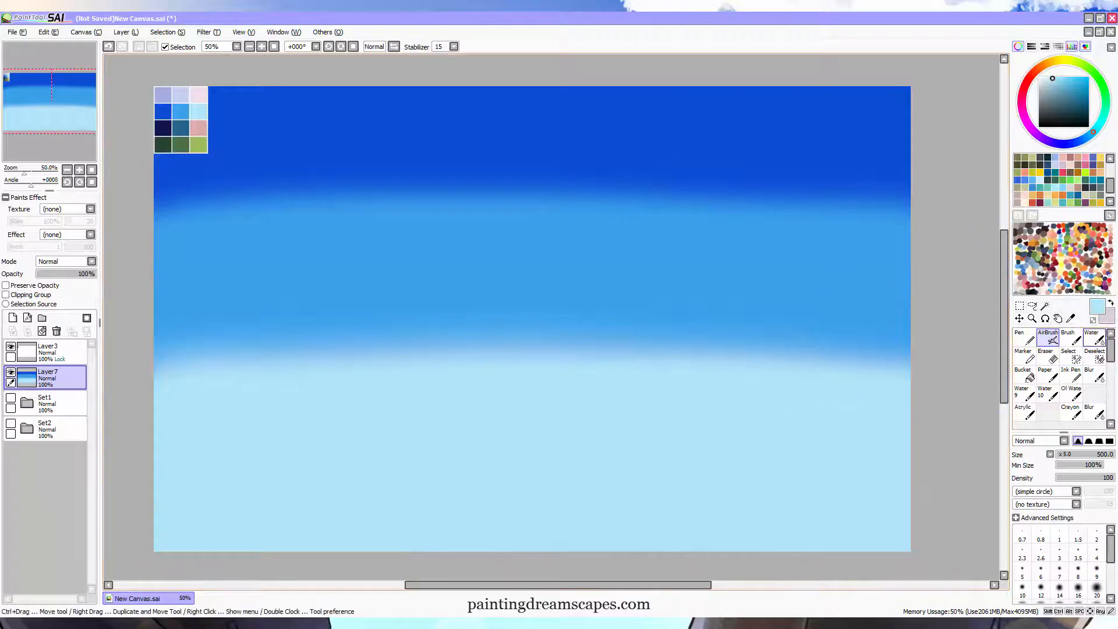
# - Blend the three blue bands into a smooth vertical sky gradient using the Water brush at size 500
pyautogui.click(1095, 338)
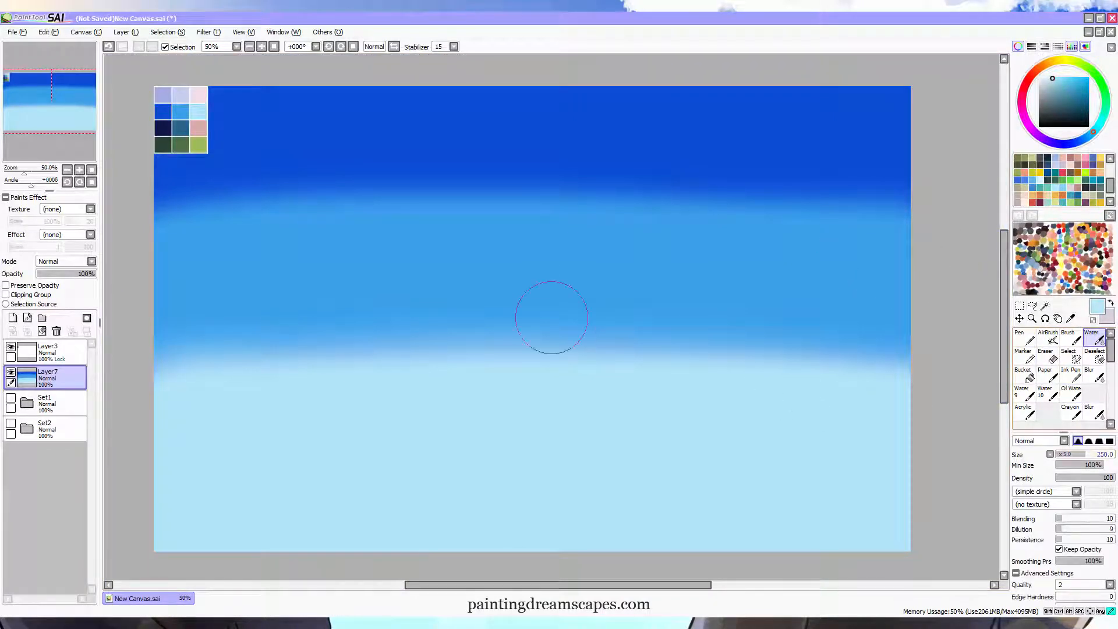
pyautogui.press(']')
pyautogui.press(']')
pyautogui.press(']')
pyautogui.press(']')
pyautogui.press(']')
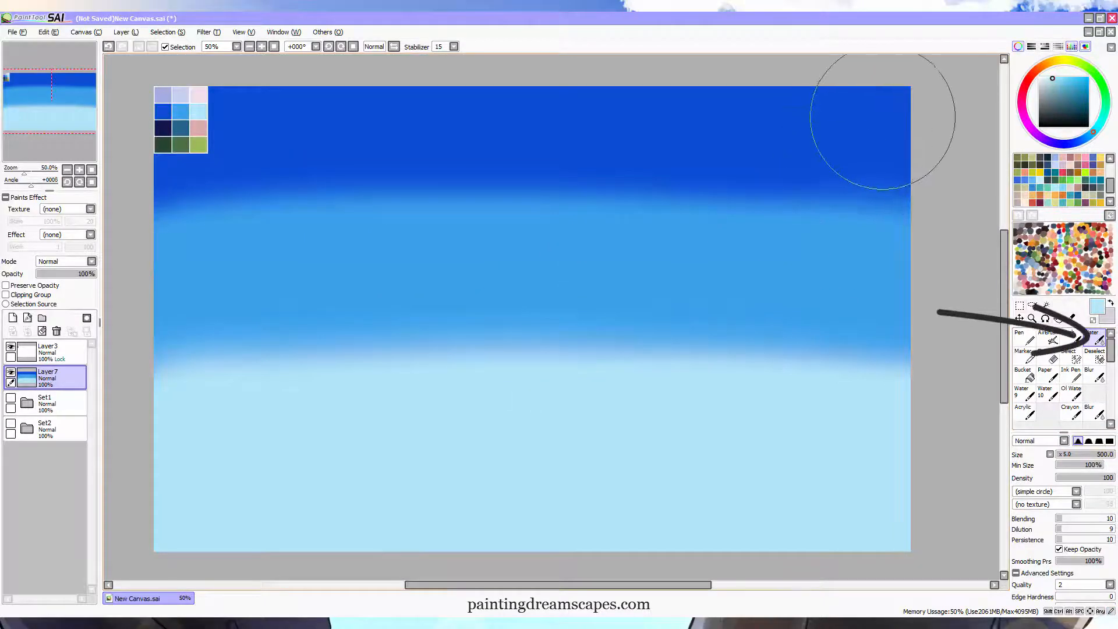
pyautogui.moveTo(879, 130)
pyautogui.mouseDown()
pyautogui.moveTo(874, 453)
pyautogui.moveTo(876, 115)
pyautogui.moveTo(833, 461)
pyautogui.moveTo(833, 180)
pyautogui.moveTo(802, 321)
pyautogui.moveTo(791, 470)
pyautogui.moveTo(812, 176)
pyautogui.moveTo(765, 384)
pyautogui.moveTo(746, 187)
pyautogui.moveTo(723, 449)
pyautogui.moveTo(738, 147)
pyautogui.moveTo(673, 346)
pyautogui.moveTo(727, 314)
pyautogui.moveTo(669, 247)
pyautogui.moveTo(682, 369)
pyautogui.moveTo(653, 180)
pyautogui.moveTo(652, 390)
pyautogui.moveTo(621, 184)
pyautogui.moveTo(616, 397)
pyautogui.moveTo(591, 191)
pyautogui.moveTo(579, 384)
pyautogui.moveTo(531, 290)
pyautogui.moveTo(569, 263)
pyautogui.moveTo(524, 347)
pyautogui.moveTo(537, 265)
pyautogui.moveTo(486, 365)
pyautogui.moveTo(509, 239)
pyautogui.moveTo(443, 315)
pyautogui.moveTo(489, 169)
pyautogui.moveTo(419, 429)
pyautogui.moveTo(418, 159)
pyautogui.moveTo(380, 446)
pyautogui.moveTo(348, 228)
pyautogui.moveTo(354, 350)
pyautogui.moveTo(300, 303)
pyautogui.moveTo(328, 187)
pyautogui.moveTo(304, 438)
pyautogui.moveTo(346, 122)
pyautogui.moveTo(252, 395)
pyautogui.moveTo(231, 149)
pyautogui.moveTo(207, 257)
pyautogui.moveTo(154, 359)
pyautogui.moveTo(195, 166)
pyautogui.moveTo(237, 373)
pyautogui.moveTo(270, 284)
pyautogui.moveTo(238, 511)
pyautogui.moveTo(180, 429)
pyautogui.moveTo(245, 364)
pyautogui.moveTo(302, 243)
pyautogui.moveTo(320, 543)
pyautogui.moveTo(390, 264)
pyautogui.moveTo(397, 484)
pyautogui.moveTo(476, 153)
pyautogui.moveTo(457, 565)
pyautogui.moveTo(513, 162)
pyautogui.moveTo(500, 539)
pyautogui.moveTo(544, 256)
pyautogui.moveTo(595, 186)
pyautogui.moveTo(605, 519)
pyautogui.moveTo(677, 165)
pyautogui.moveTo(697, 419)
pyautogui.moveTo(745, 364)
pyautogui.moveTo(821, 132)
pyautogui.moveTo(851, 487)
pyautogui.moveTo(899, 182)
pyautogui.moveTo(897, 538)
pyautogui.moveTo(681, 279)
pyautogui.moveTo(559, 241)
pyautogui.moveTo(442, 490)
pyautogui.moveTo(395, 488)
pyautogui.moveTo(383, 408)
pyautogui.moveTo(174, 436)
pyautogui.moveTo(150, 312)
pyautogui.moveTo(629, 400)
pyautogui.moveTo(845, 287)
pyautogui.moveTo(744, 480)
pyautogui.moveTo(894, 138)
pyautogui.moveTo(557, 436)
pyautogui.moveTo(474, 441)
pyautogui.moveTo(512, 429)
pyautogui.moveTo(508, 215)
pyautogui.mouseUp()
pyautogui.moveTo(421, 292)
pyautogui.mouseDown()
pyautogui.moveTo(304, 551)
pyautogui.moveTo(202, 501)
pyautogui.moveTo(623, 431)
pyautogui.moveTo(670, 542)
pyautogui.moveTo(816, 431)
pyautogui.moveTo(904, 407)
pyautogui.moveTo(351, 419)
pyautogui.mouseUp()
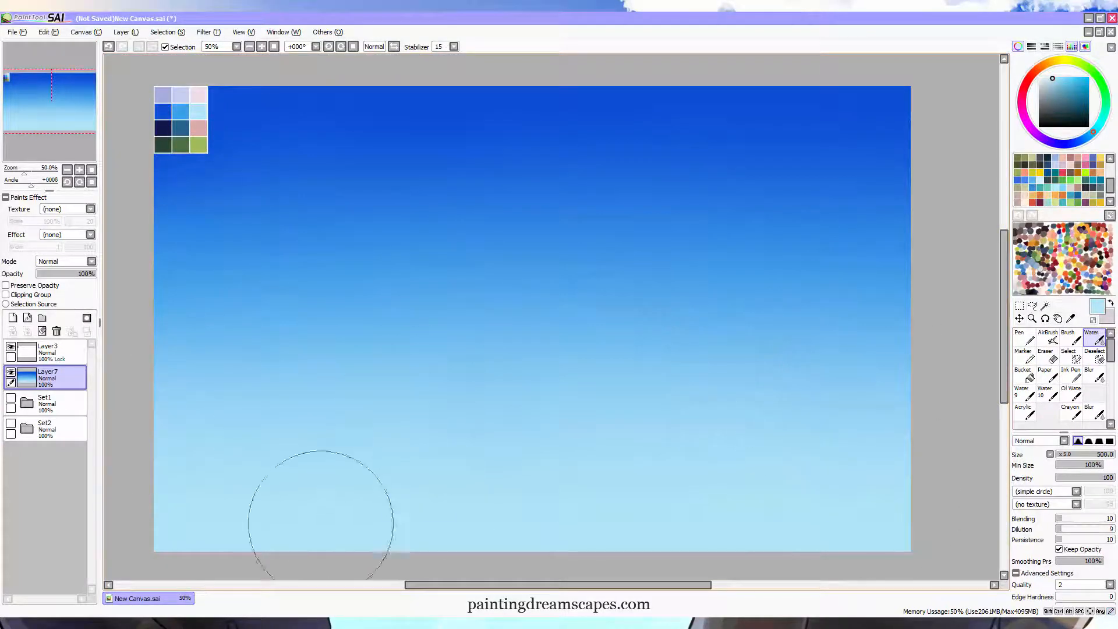
# - Set the Marker to blending 43, persistence 42 and size 205, and add a new layer above the sky gradient
pyautogui.click(1023, 355)
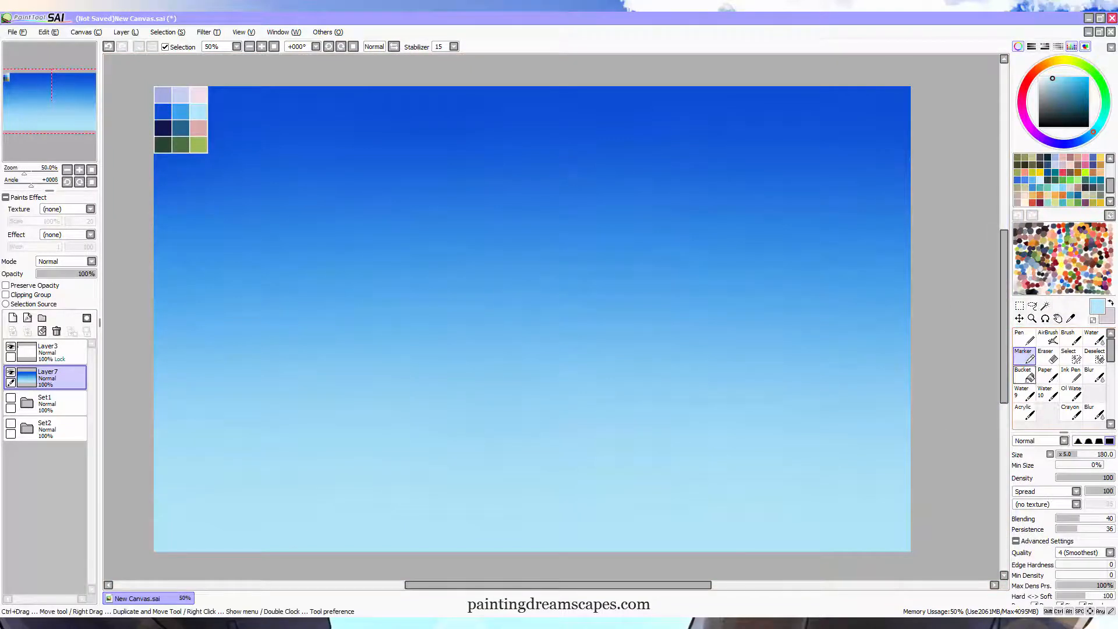
pyautogui.click(1076, 505)
pyautogui.click(983, 553)
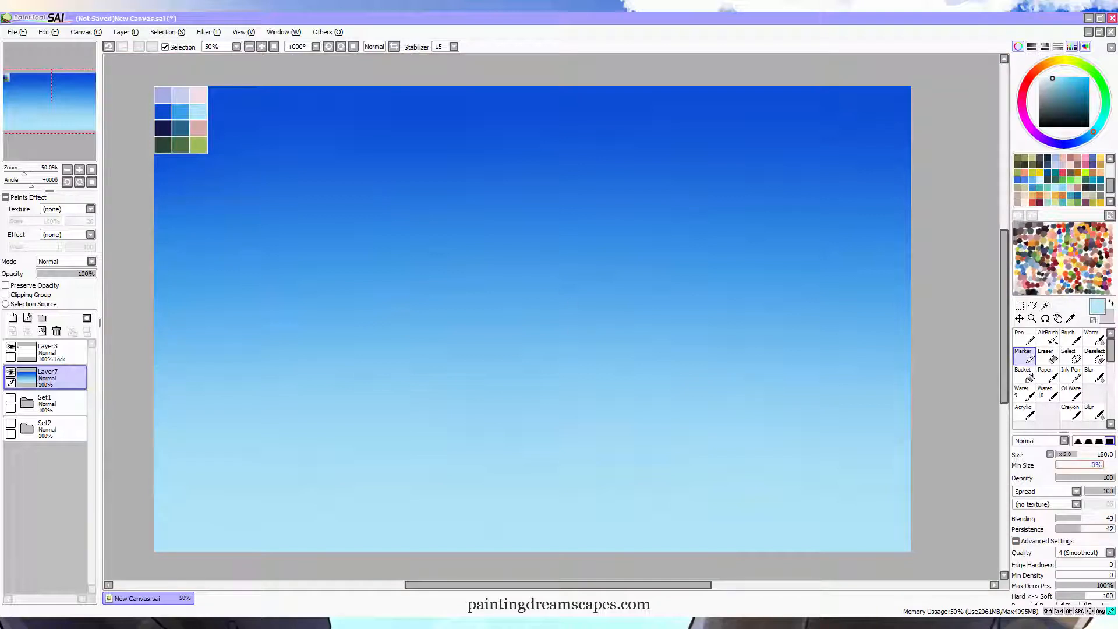
pyautogui.moveTo(551, 317); pyautogui.dragTo(559, 317)
pyautogui.click(12, 317)
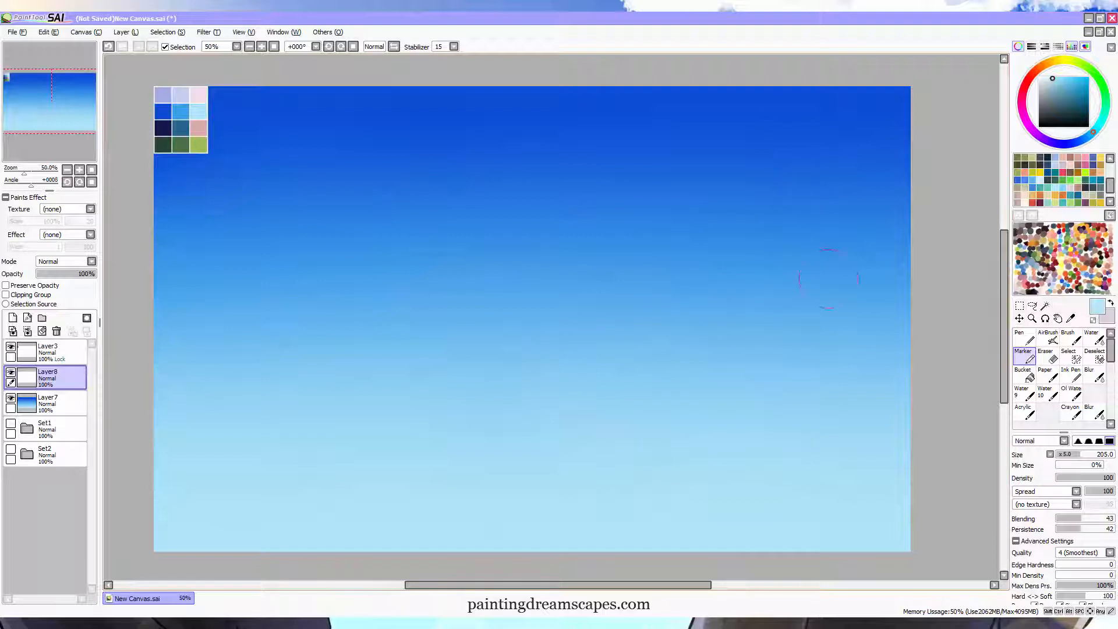
# - Paint a large ragged cloud along the sky's upper right edge in pale blue overlaid with white, reducing the Marker to size 105
pyautogui.moveTo(623, 77)
pyautogui.mouseDown()
pyautogui.moveTo(682, 106)
pyautogui.moveTo(482, 100)
pyautogui.moveTo(619, 93)
pyautogui.moveTo(685, 104)
pyautogui.moveTo(718, 141)
pyautogui.moveTo(803, 147)
pyautogui.moveTo(867, 103)
pyautogui.moveTo(827, 121)
pyautogui.moveTo(722, 110)
pyautogui.mouseUp()
pyautogui.click(1080, 454)
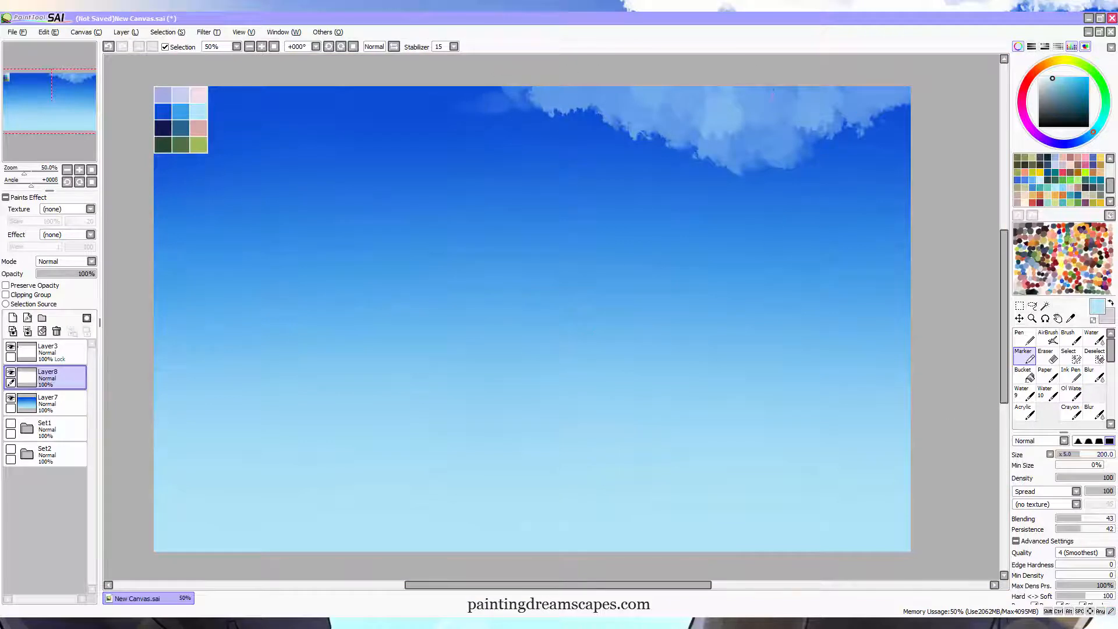
pyautogui.click(1039, 77)
pyautogui.moveTo(527, 91)
pyautogui.mouseDown()
pyautogui.moveTo(692, 123)
pyautogui.moveTo(792, 117)
pyautogui.moveTo(751, 95)
pyautogui.mouseUp()
pyautogui.click(1071, 454)
pyautogui.moveTo(414, 104)
pyautogui.mouseDown()
pyautogui.moveTo(535, 85)
pyautogui.moveTo(599, 112)
pyautogui.moveTo(605, 98)
pyautogui.moveTo(648, 115)
pyautogui.mouseUp()
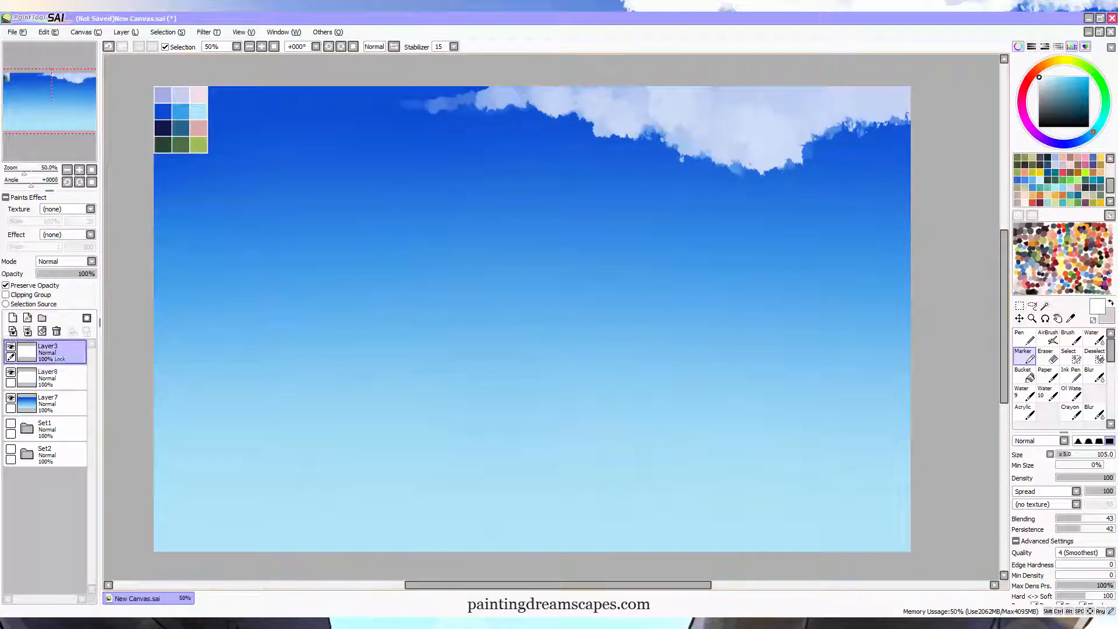
# - Hide the swatch layer and airbrush an orange sun glow at size 500 in the sky's upper left corner on a Luminosity layer
pyautogui.click(10, 346)
pyautogui.press('v')
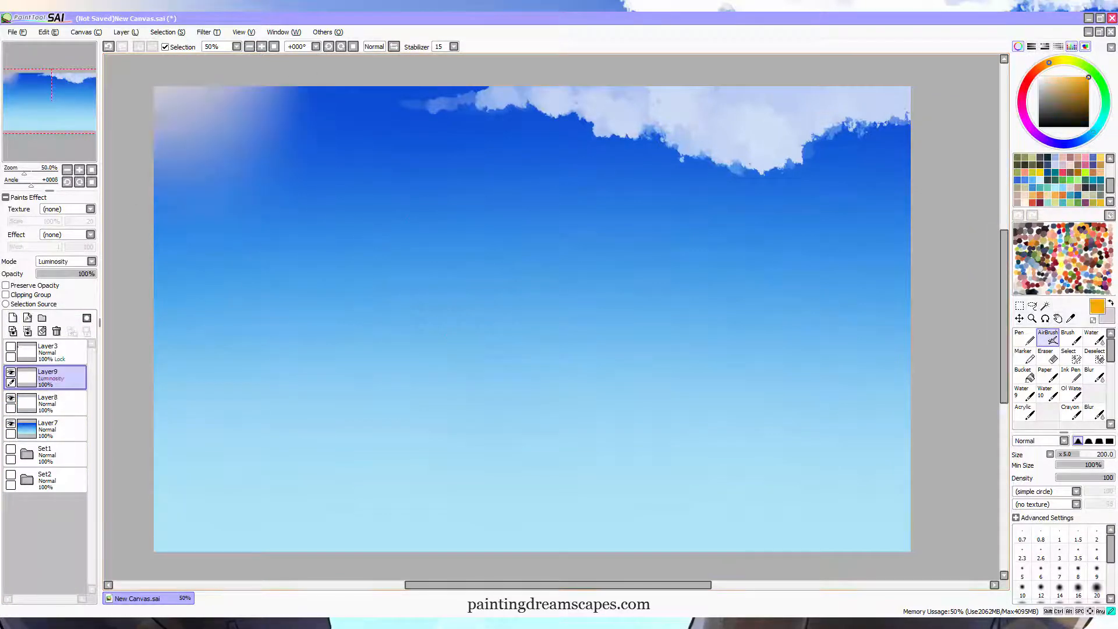
pyautogui.moveTo(156, 107)
pyautogui.mouseDown()
pyautogui.moveTo(140, 83)
pyautogui.moveTo(156, 91)
pyautogui.mouseUp()
pyautogui.hotkey('ctrl', 'z')
pyautogui.press(']')
pyautogui.press(']')
pyautogui.press(']')
pyautogui.press(']')
pyautogui.press(']')
pyautogui.press(']')
pyautogui.moveTo(262, 75)
pyautogui.mouseDown()
pyautogui.moveTo(214, 120)
pyautogui.moveTo(162, 121)
pyautogui.moveTo(208, 68)
pyautogui.moveTo(112, 125)
pyautogui.moveTo(163, 210)
pyautogui.mouseUp()
# - Soften the edges of the sun glow into the blue sky with the Water brush at size 500
pyautogui.click(1094, 338)
pyautogui.moveTo(178, 150)
pyautogui.mouseDown()
pyautogui.moveTo(231, 99)
pyautogui.moveTo(267, 153)
pyautogui.moveTo(237, 225)
pyautogui.moveTo(312, 175)
pyautogui.moveTo(250, 117)
pyautogui.moveTo(265, 114)
pyautogui.moveTo(180, 227)
pyautogui.moveTo(183, 126)
pyautogui.moveTo(205, 226)
pyautogui.moveTo(196, 84)
pyautogui.moveTo(370, 92)
pyautogui.moveTo(402, 241)
pyautogui.moveTo(377, 155)
pyautogui.moveTo(151, 252)
pyautogui.moveTo(195, 299)
pyautogui.moveTo(219, 158)
pyautogui.moveTo(198, 96)
pyautogui.mouseUp()
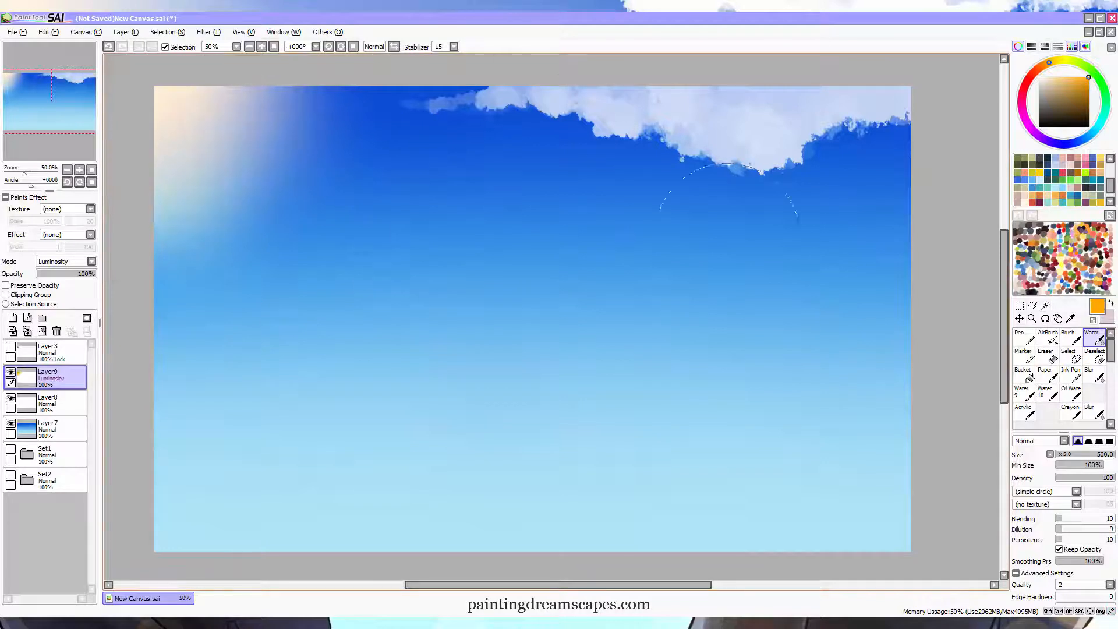
pyautogui.moveTo(215, 181)
pyautogui.mouseDown()
pyautogui.moveTo(230, 152)
pyautogui.moveTo(202, 153)
pyautogui.moveTo(212, 100)
pyautogui.moveTo(192, 131)
pyautogui.moveTo(215, 110)
pyautogui.moveTo(180, 82)
pyautogui.moveTo(255, 100)
pyautogui.moveTo(233, 93)
pyautogui.mouseUp()
# - Airbrush white over the sun glow at size 500 and fade it into the sky with the Water brush
pyautogui.click(1049, 338)
pyautogui.moveTo(282, 173)
pyautogui.mouseDown()
pyautogui.moveTo(193, 107)
pyautogui.moveTo(178, 110)
pyautogui.moveTo(198, 116)
pyautogui.mouseUp()
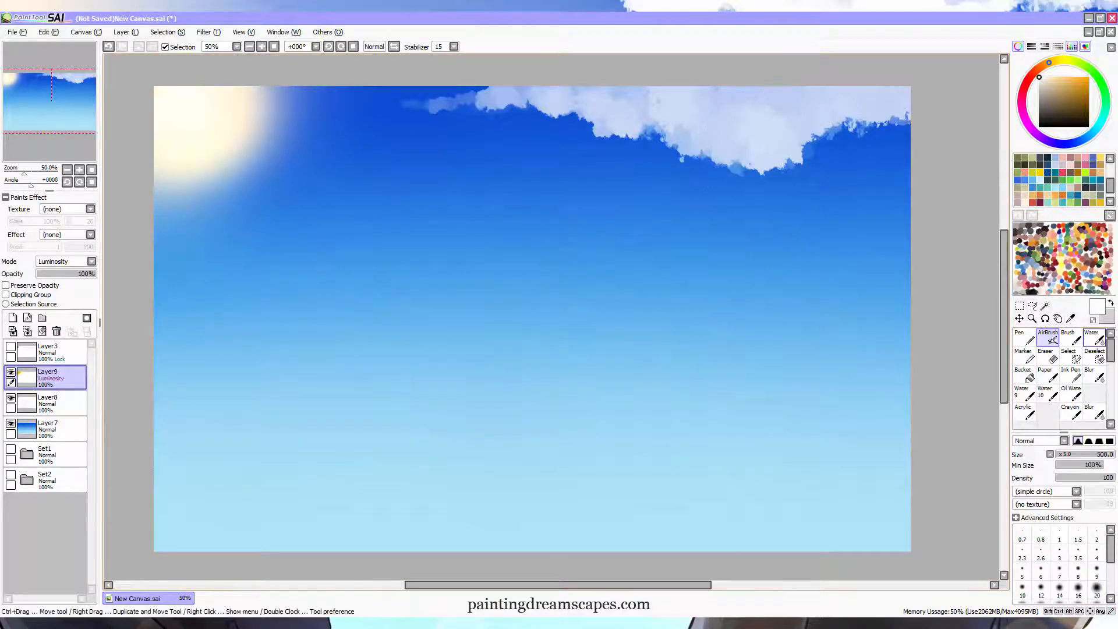
pyautogui.click(1094, 338)
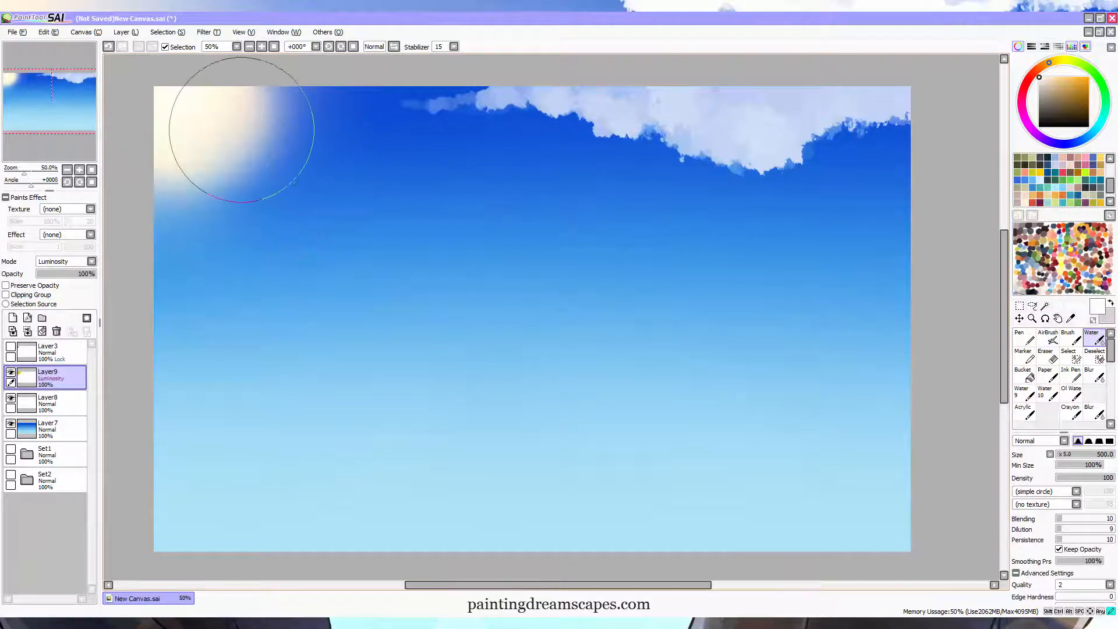
# - Airbrush a smaller light orange core at size 290 in the sun's corner and blend it with the Water brush
pyautogui.click(1049, 338)
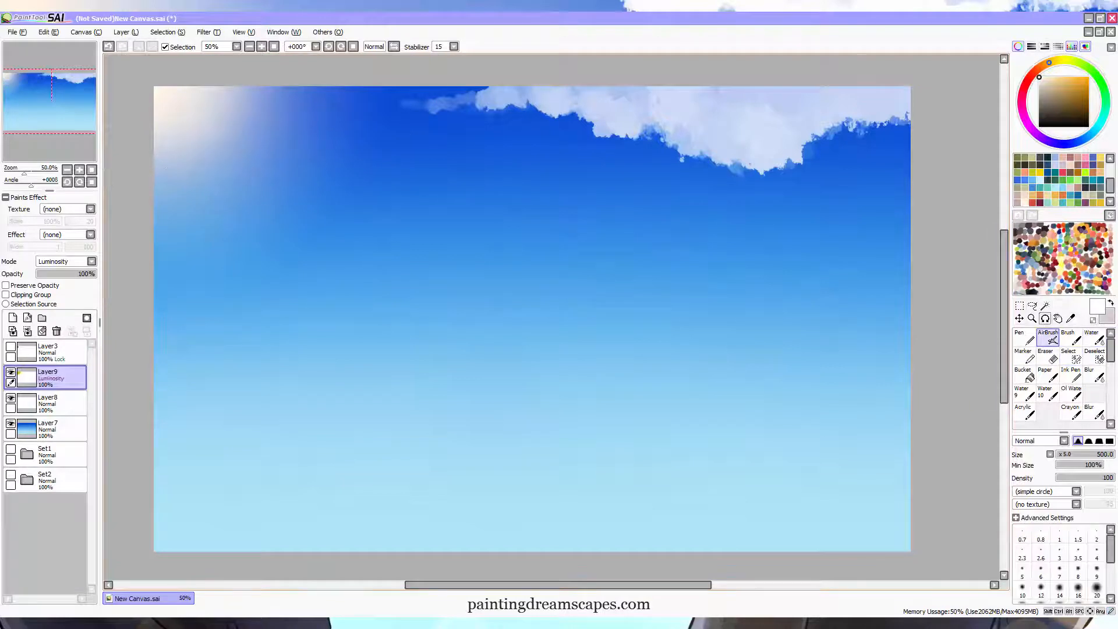
pyautogui.click(1090, 455)
pyautogui.click(1088, 77)
pyautogui.moveTo(163, 91); pyautogui.dragTo(169, 84)
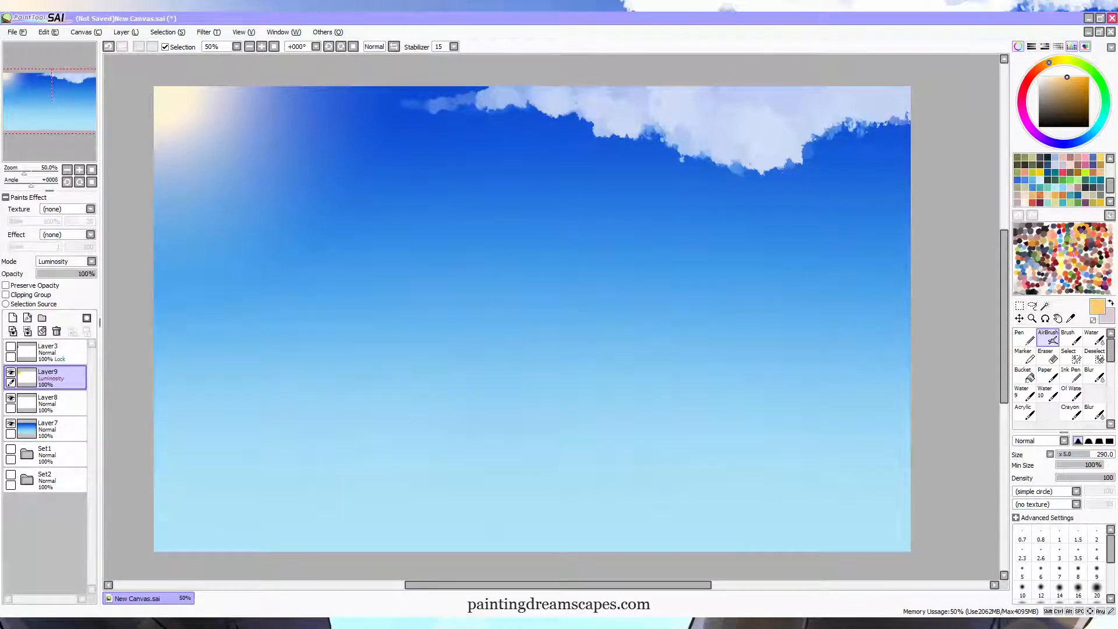
pyautogui.moveTo(140, 96); pyautogui.dragTo(161, 91)
pyautogui.click(1095, 338)
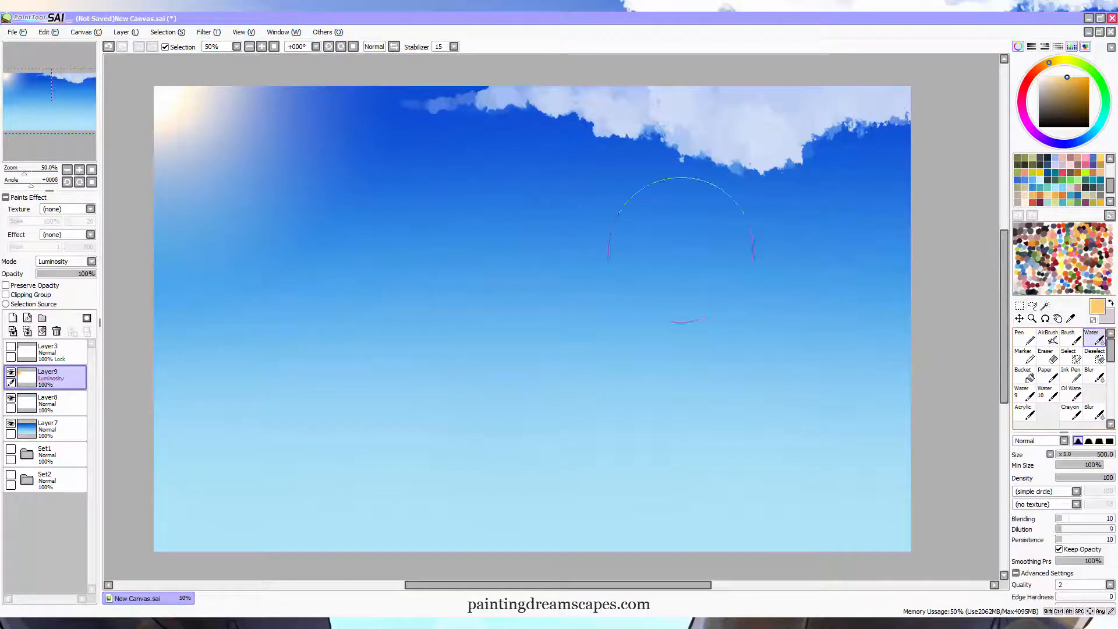
# - Paint faint rays fanning out from the sun with the white Pen at size 125 and an orange Airbrush at density 16
pyautogui.click(1024, 338)
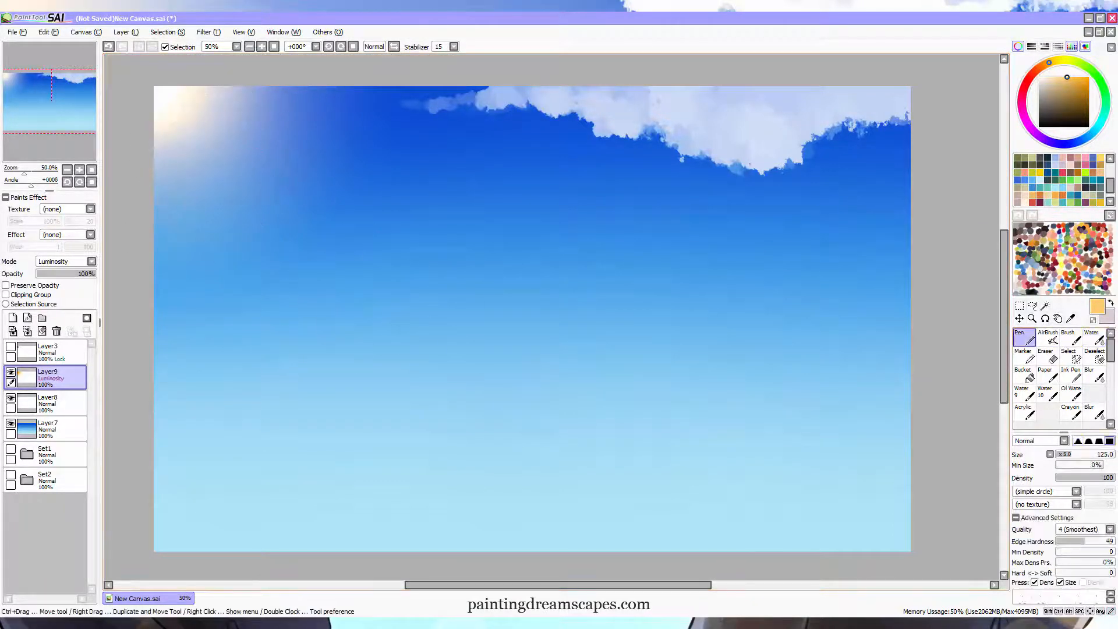
pyautogui.click(1039, 77)
pyautogui.click(1043, 65)
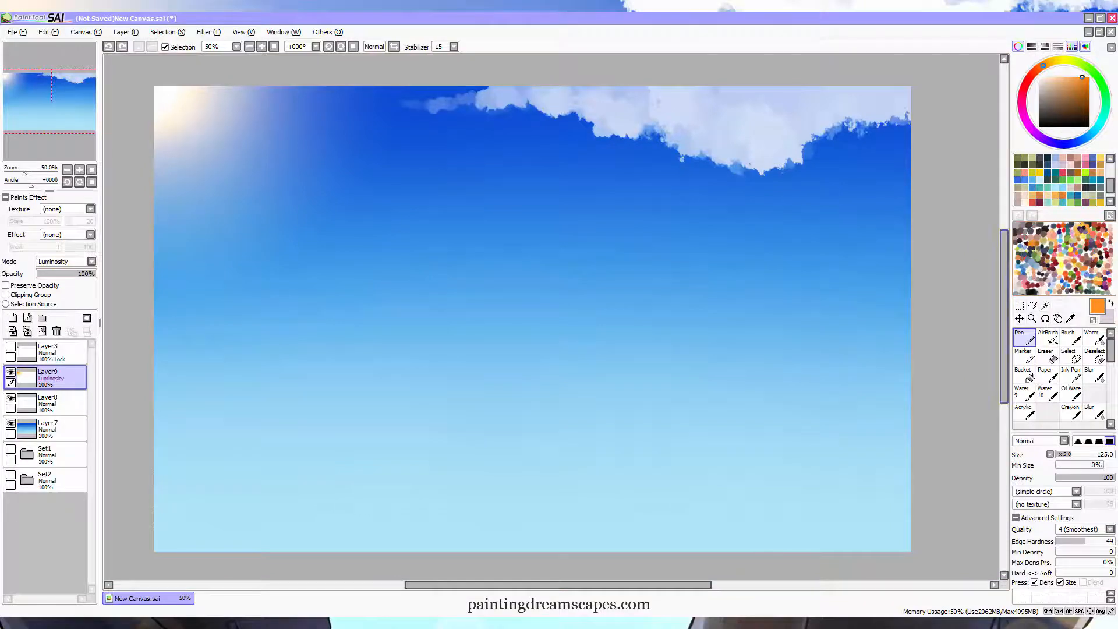
pyautogui.click(1056, 77)
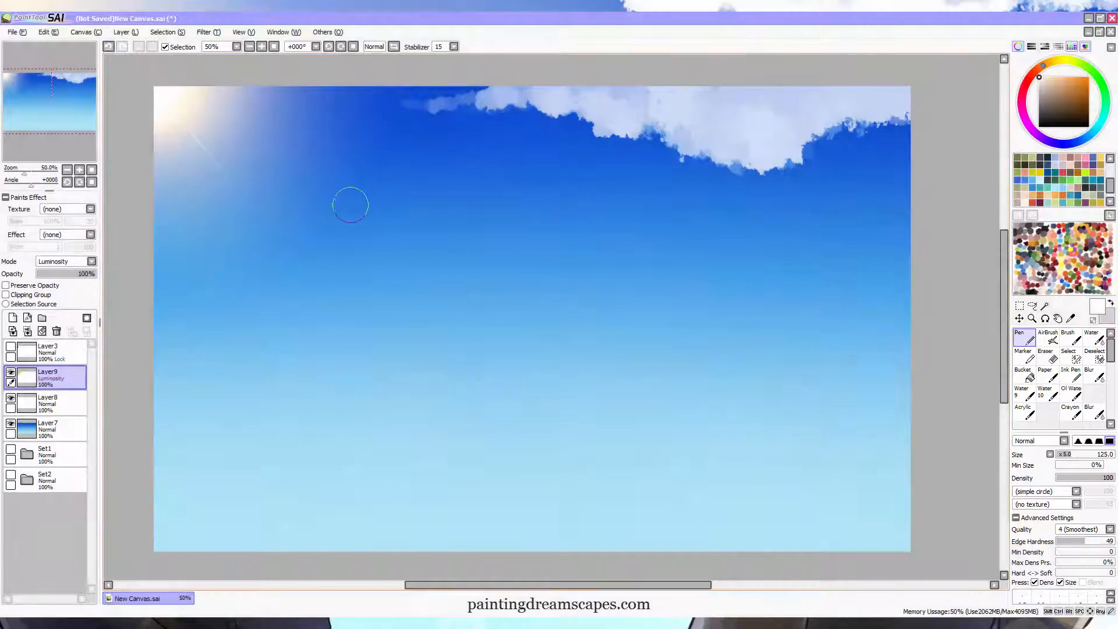
pyautogui.hotkey('ctrl', 'z')
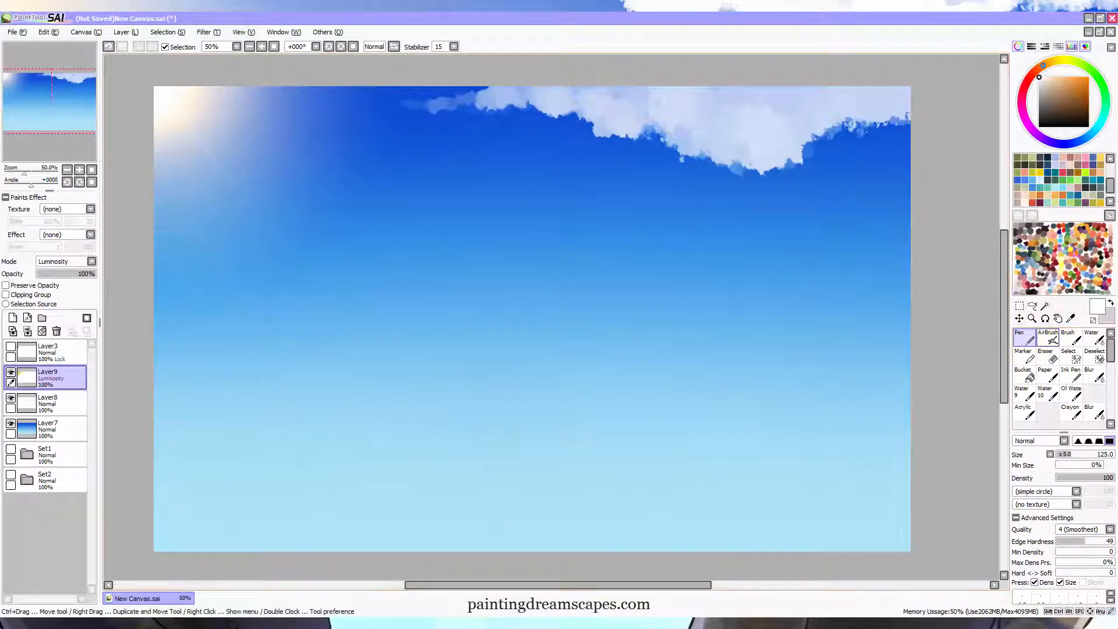
pyautogui.click(1051, 339)
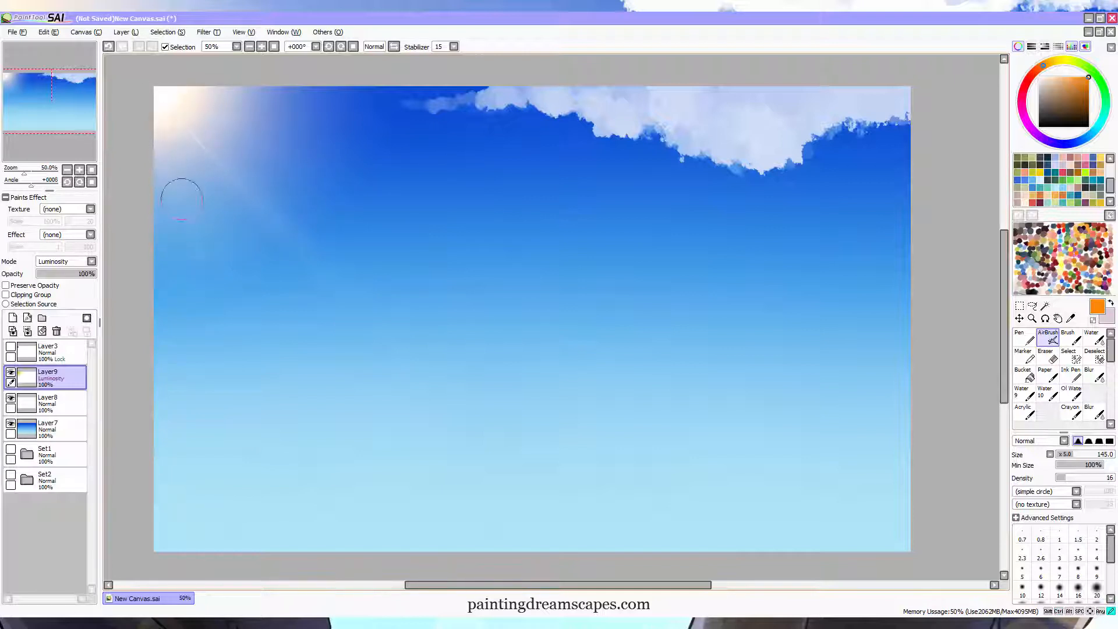
pyautogui.click(1095, 337)
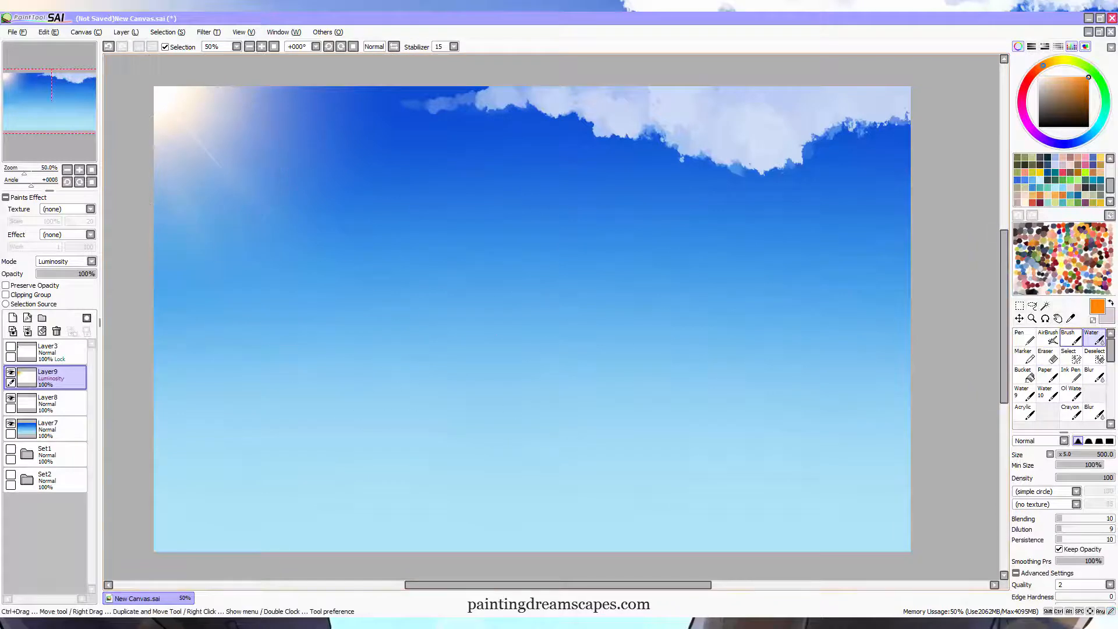
# - Switch to the Marker on the cloud layer with white as the colour
pyautogui.click(1025, 356)
pyautogui.click(63, 403)
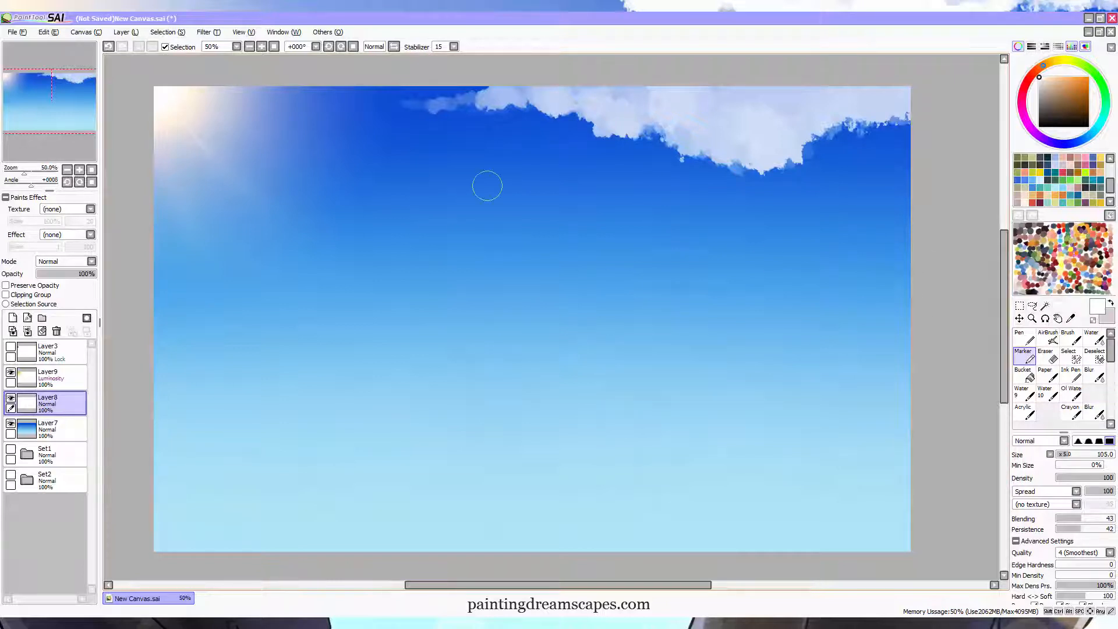
pyautogui.moveTo(338, 164)
pyautogui.mouseDown()
pyautogui.moveTo(342, 198)
pyautogui.moveTo(362, 183)
pyautogui.mouseUp()
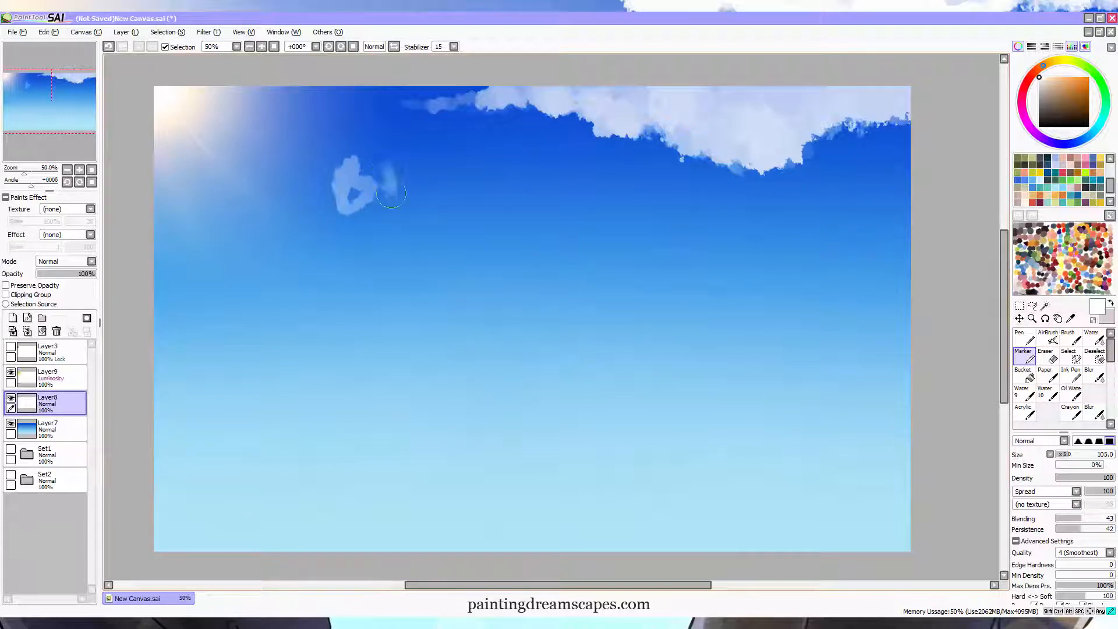
pyautogui.moveTo(420, 159); pyautogui.dragTo(449, 185)
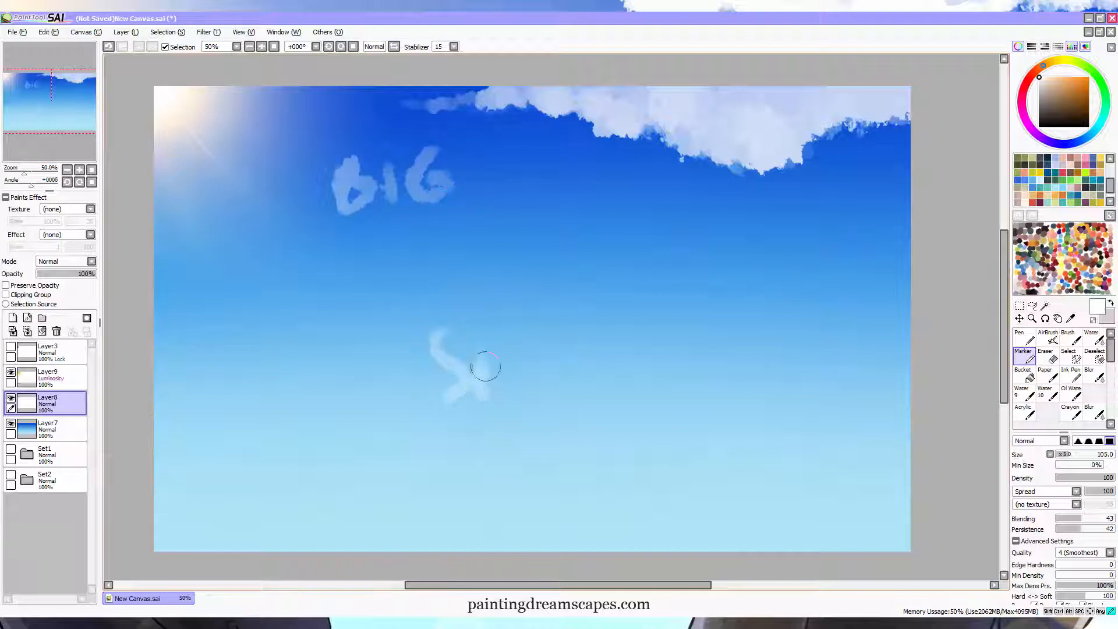
pyautogui.moveTo(486, 367)
pyautogui.mouseDown()
pyautogui.moveTo(554, 367)
pyautogui.moveTo(560, 387)
pyautogui.moveTo(622, 357)
pyautogui.moveTo(636, 402)
pyautogui.mouseUp()
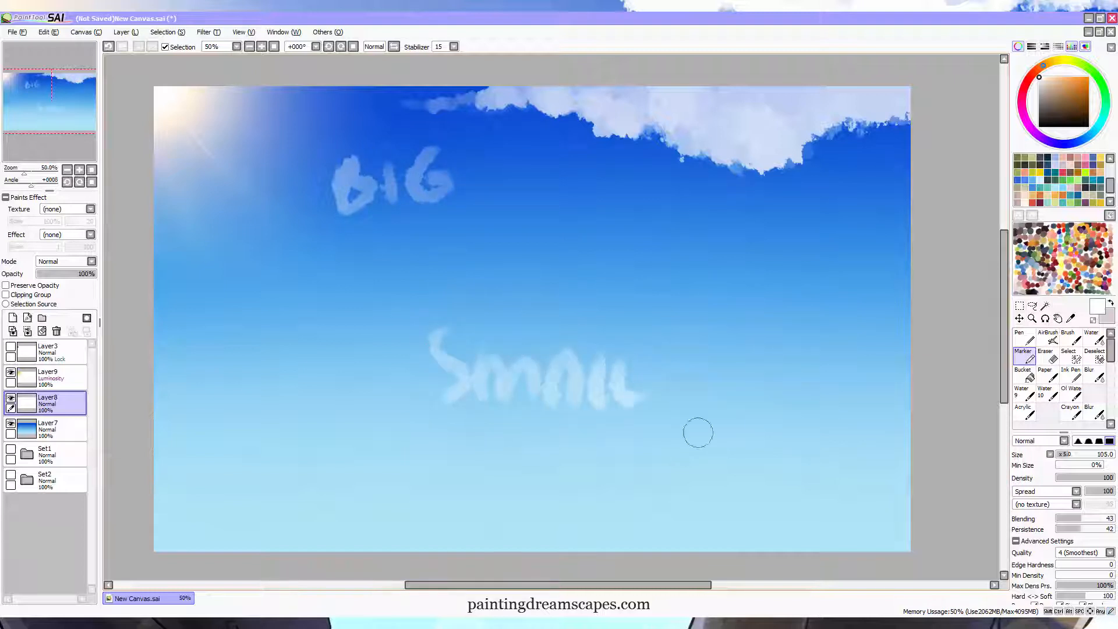
pyautogui.moveTo(459, 444); pyautogui.dragTo(614, 464)
pyautogui.hotkey('ctrl', 'z')
pyautogui.hotkey('ctrl', 'z')
pyautogui.hotkey('ctrl', 'z')
pyautogui.hotkey('ctrl', 'z')
pyautogui.hotkey('ctrl', 'z')
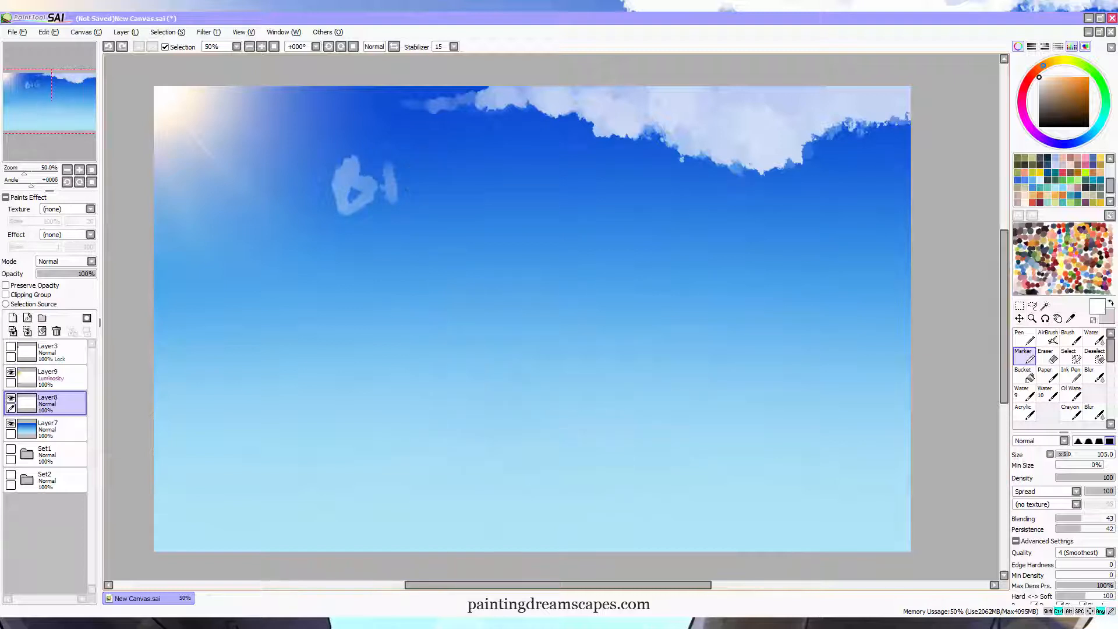
pyautogui.hotkey('ctrl', 'z')
pyautogui.hotkey('ctrl', 'z')
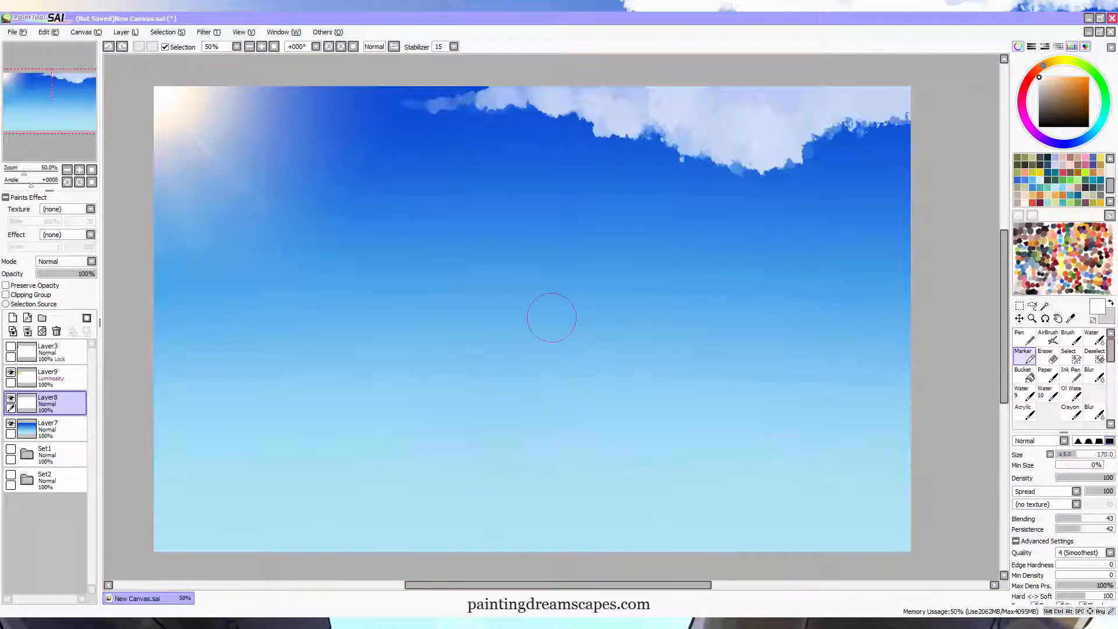
# - Paint a puffy white cloud at the canvas's left edge below the sun, using the Marker at sizes 170 and 105
pyautogui.moveTo(155, 214)
pyautogui.mouseDown()
pyautogui.moveTo(166, 189)
pyautogui.moveTo(180, 218)
pyautogui.moveTo(179, 207)
pyautogui.moveTo(194, 224)
pyautogui.moveTo(186, 200)
pyautogui.moveTo(204, 212)
pyautogui.moveTo(201, 226)
pyautogui.moveTo(173, 205)
pyautogui.moveTo(151, 217)
pyautogui.moveTo(151, 235)
pyautogui.moveTo(179, 219)
pyautogui.moveTo(163, 226)
pyautogui.moveTo(170, 210)
pyautogui.moveTo(182, 223)
pyautogui.moveTo(164, 244)
pyautogui.moveTo(189, 247)
pyautogui.mouseUp()
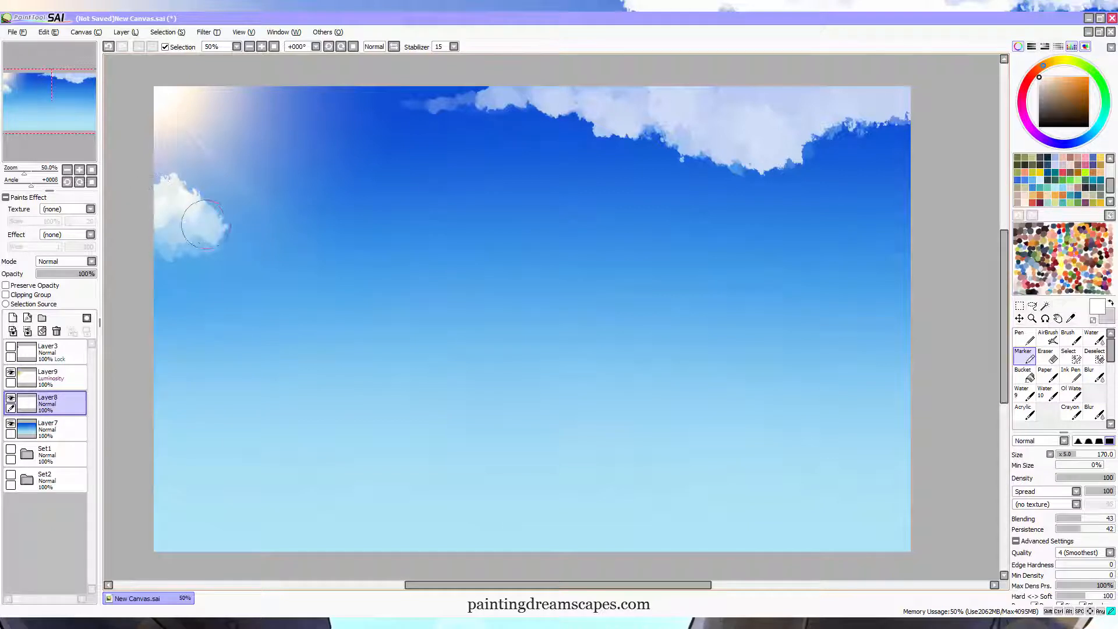
pyautogui.moveTo(215, 215)
pyautogui.mouseDown()
pyautogui.moveTo(240, 234)
pyautogui.moveTo(215, 228)
pyautogui.mouseUp()
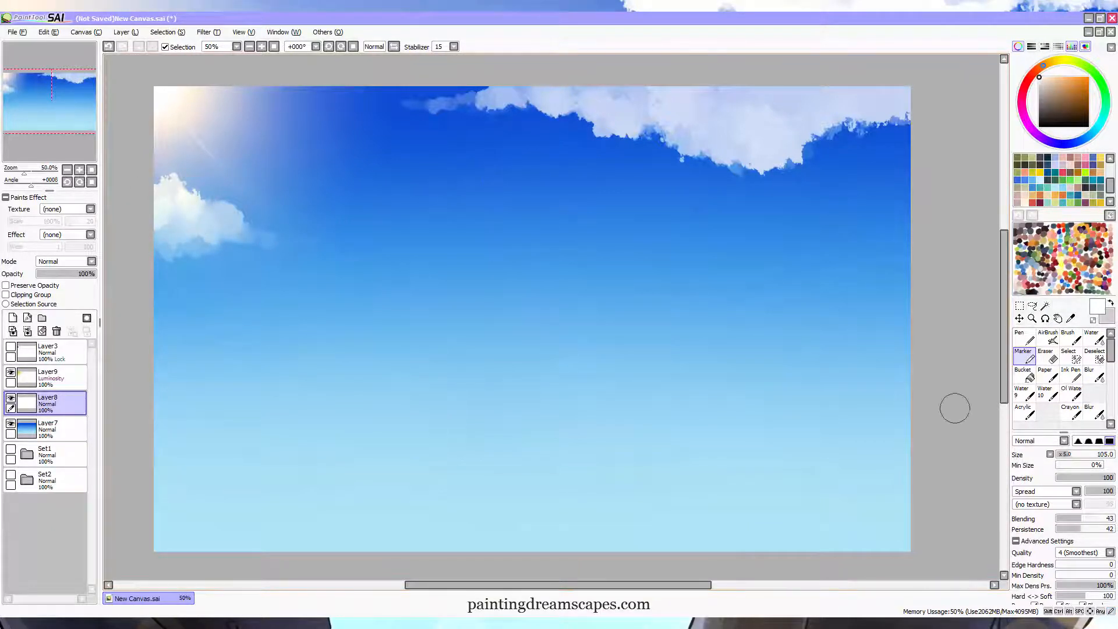
pyautogui.moveTo(209, 225)
pyautogui.mouseDown()
pyautogui.moveTo(236, 231)
pyautogui.moveTo(244, 220)
pyautogui.moveTo(256, 236)
pyautogui.moveTo(279, 233)
pyautogui.moveTo(271, 226)
pyautogui.moveTo(298, 242)
pyautogui.moveTo(253, 229)
pyautogui.moveTo(264, 228)
pyautogui.moveTo(151, 232)
pyautogui.moveTo(198, 231)
pyautogui.moveTo(216, 219)
pyautogui.moveTo(215, 201)
pyautogui.moveTo(239, 213)
pyautogui.moveTo(233, 189)
pyautogui.mouseUp()
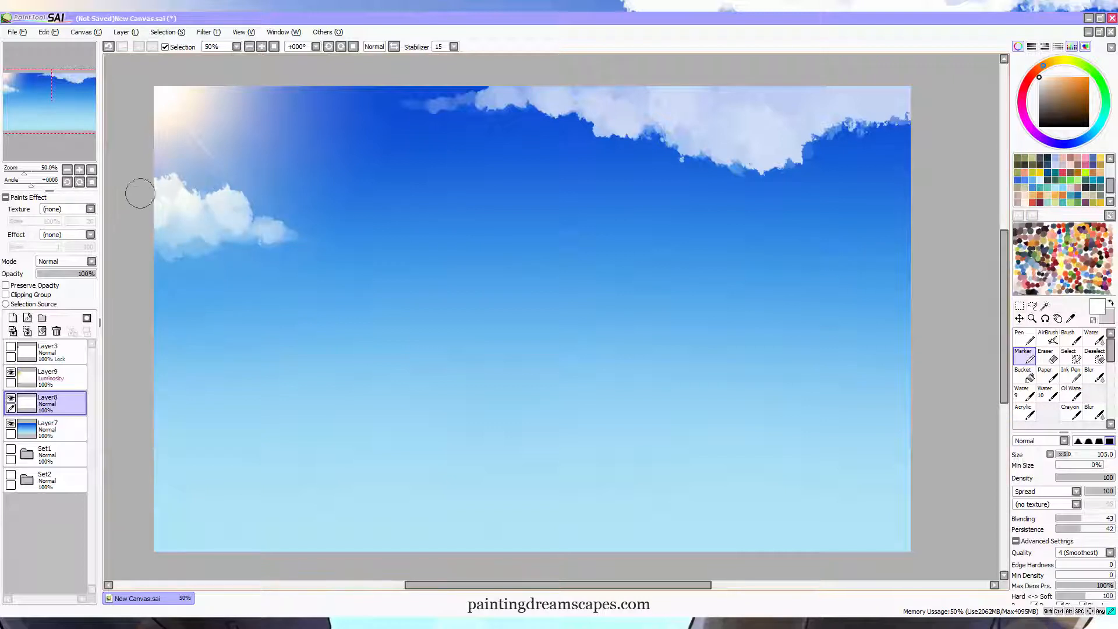
# - Extend the cloud below the sun with a wispy tail and paint brighter white along its upper edge using the Marker at size 70
pyautogui.moveTo(140, 193)
pyautogui.mouseDown()
pyautogui.moveTo(170, 170)
pyautogui.moveTo(173, 187)
pyautogui.moveTo(151, 175)
pyautogui.moveTo(256, 226)
pyautogui.moveTo(276, 229)
pyautogui.moveTo(288, 207)
pyautogui.moveTo(286, 236)
pyautogui.moveTo(361, 245)
pyautogui.mouseUp()
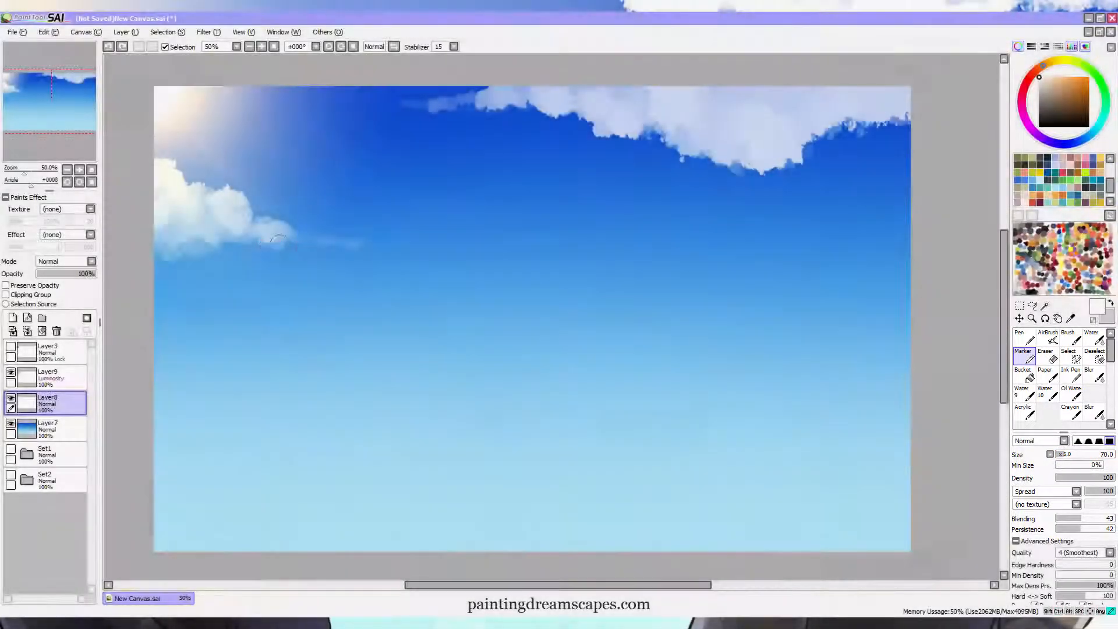
pyautogui.hotkey('ctrl', 'z')
pyautogui.moveTo(282, 235)
pyautogui.mouseDown()
pyautogui.moveTo(348, 243)
pyautogui.moveTo(294, 234)
pyautogui.moveTo(306, 236)
pyautogui.mouseUp()
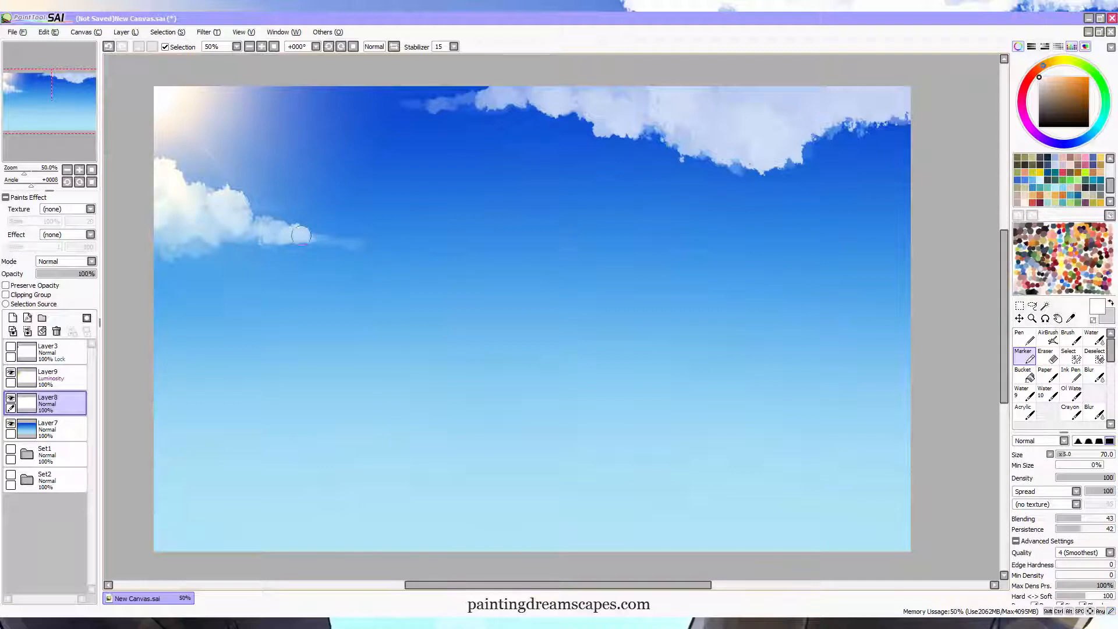
pyautogui.hotkey('ctrl', 'z')
pyautogui.moveTo(163, 183)
pyautogui.mouseDown()
pyautogui.moveTo(152, 158)
pyautogui.moveTo(177, 236)
pyautogui.moveTo(182, 222)
pyautogui.moveTo(233, 225)
pyautogui.moveTo(222, 204)
pyautogui.moveTo(261, 216)
pyautogui.moveTo(249, 228)
pyautogui.moveTo(240, 197)
pyautogui.moveTo(182, 187)
pyautogui.moveTo(281, 231)
pyautogui.moveTo(257, 229)
pyautogui.moveTo(264, 219)
pyautogui.moveTo(303, 233)
pyautogui.mouseUp()
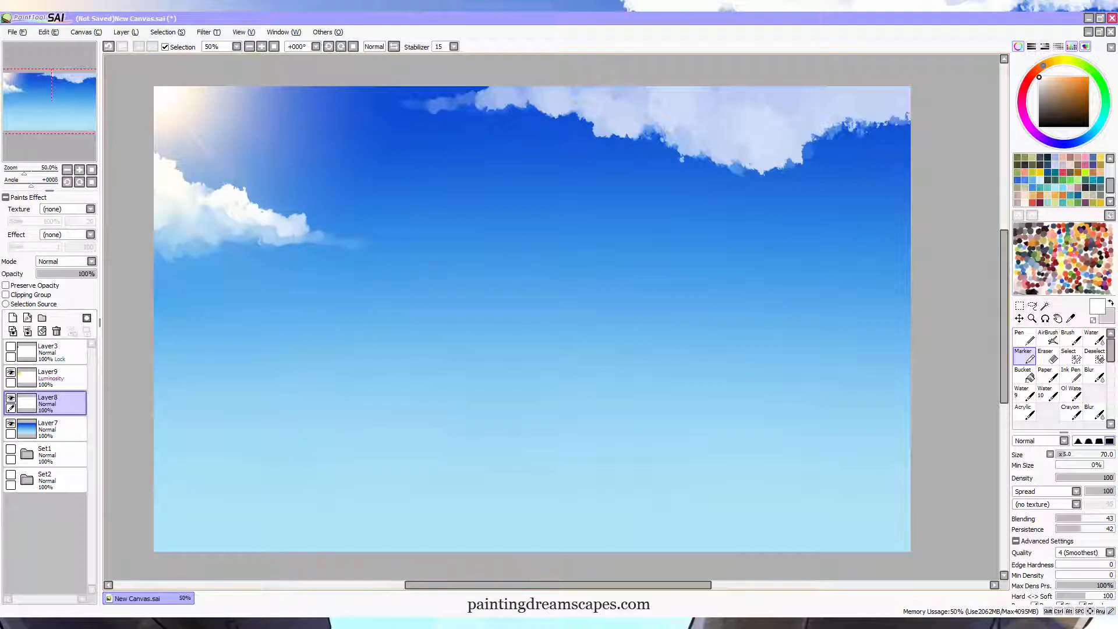
# - Shade the underside of the cloud below the sun with the Marker at size 265 and add lighter puffs inside it at size 55
pyautogui.click(1088, 455)
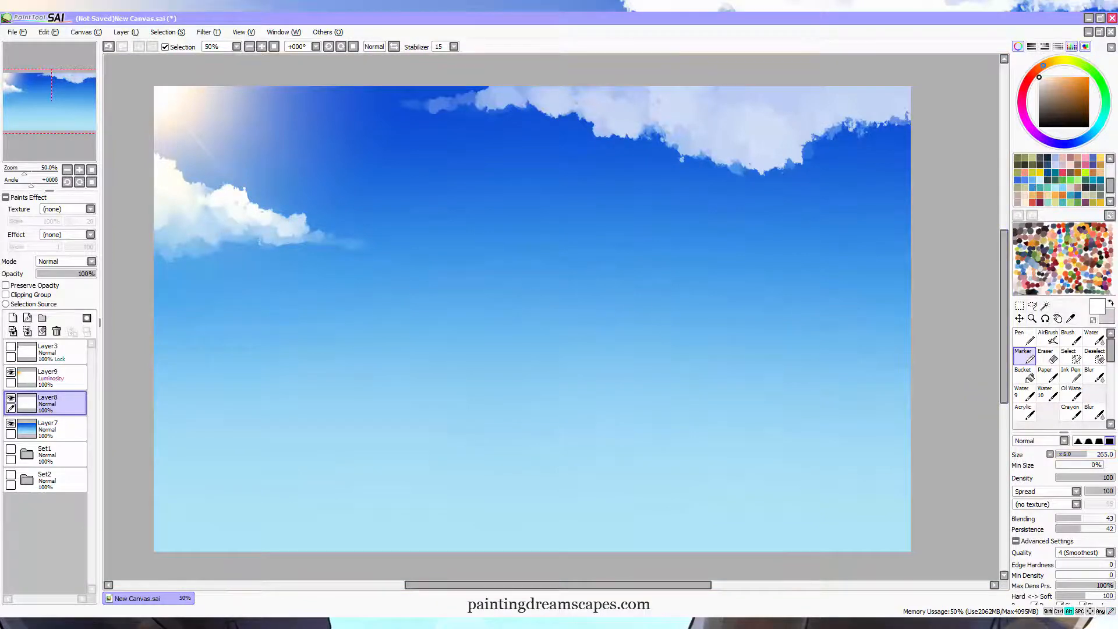
pyautogui.rightClick(176, 246)
pyautogui.moveTo(175, 246)
pyautogui.mouseDown()
pyautogui.moveTo(162, 214)
pyautogui.moveTo(162, 227)
pyautogui.moveTo(191, 238)
pyautogui.moveTo(211, 239)
pyautogui.moveTo(207, 223)
pyautogui.moveTo(358, 249)
pyautogui.moveTo(225, 218)
pyautogui.moveTo(255, 234)
pyautogui.moveTo(307, 239)
pyautogui.moveTo(261, 236)
pyautogui.mouseUp()
pyautogui.click(1073, 454)
pyautogui.moveTo(176, 208)
pyautogui.mouseDown()
pyautogui.moveTo(157, 205)
pyautogui.moveTo(194, 213)
pyautogui.mouseUp()
pyautogui.keyDown('alt'); pyautogui.click(228, 199); pyautogui.keyUp('alt')
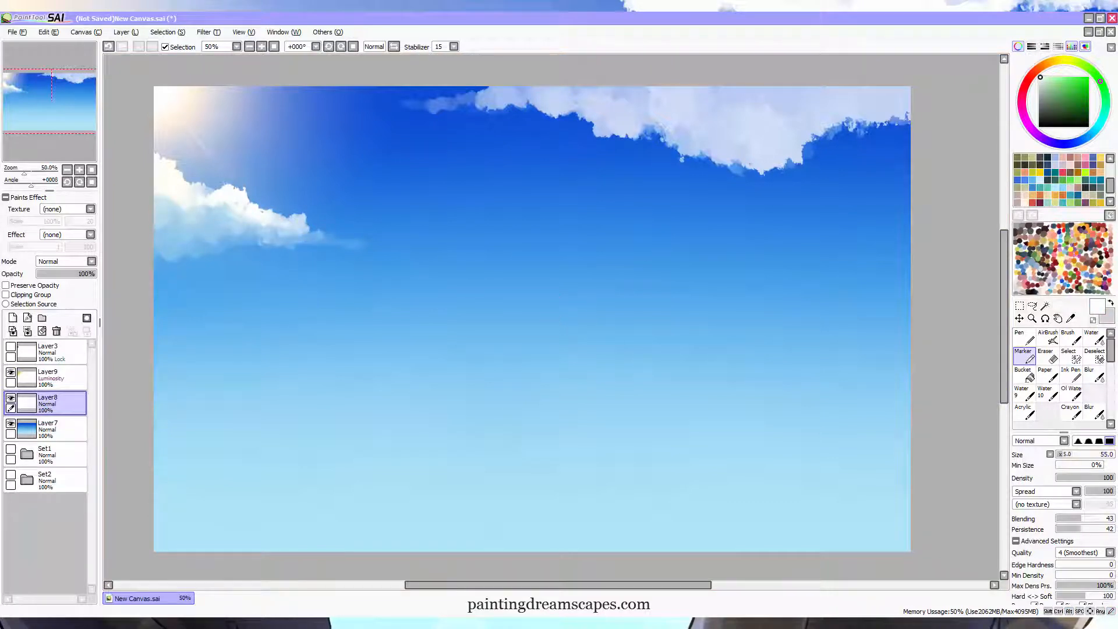
pyautogui.moveTo(177, 231)
pyautogui.mouseDown()
pyautogui.moveTo(198, 205)
pyautogui.moveTo(167, 227)
pyautogui.mouseUp()
pyautogui.hotkey('ctrl', 'z')
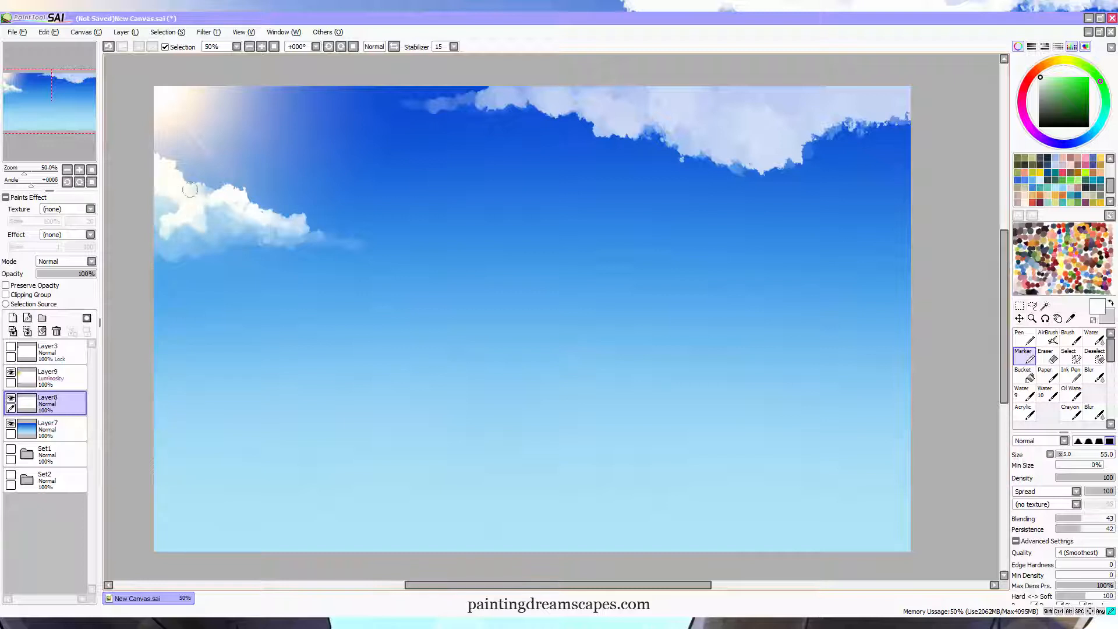
# - Soften the underside of the cloud below the sun with the Water brush at size 85, undoing the last larger stroke
pyautogui.click(1095, 339)
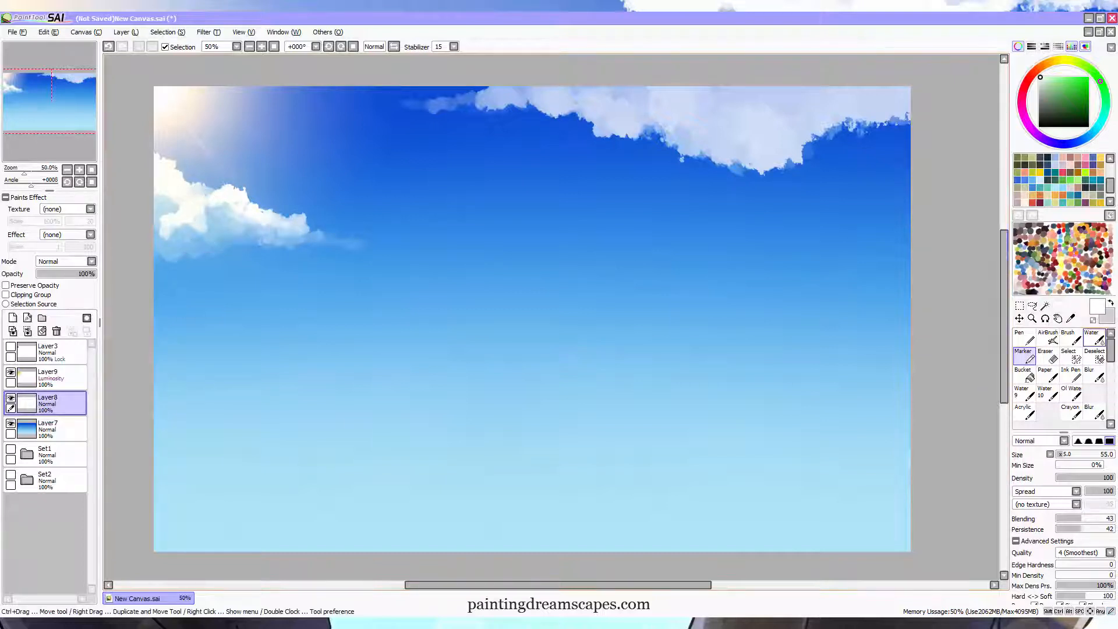
pyautogui.click(1067, 454)
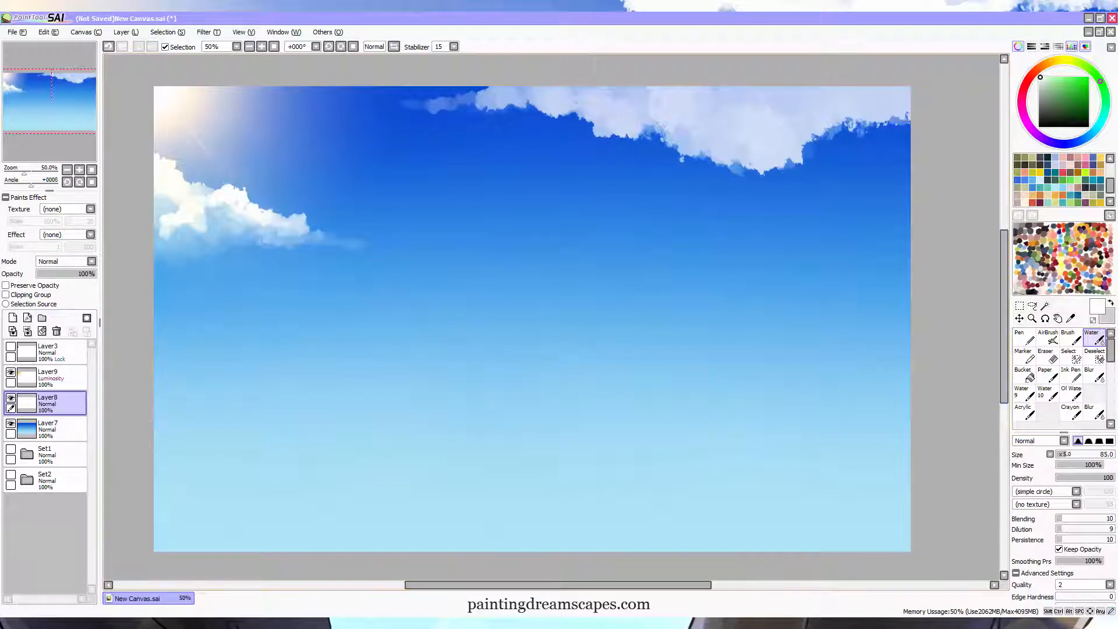
pyautogui.click(1090, 454)
pyautogui.moveTo(204, 239)
pyautogui.mouseDown()
pyautogui.moveTo(396, 273)
pyautogui.moveTo(145, 284)
pyautogui.moveTo(268, 250)
pyautogui.mouseUp()
pyautogui.hotkey('ctrl', 'z')
# - Lighten the large upper-right cloud with the Marker at size 85, adding a new layer for white highlights along its lower-left edge
pyautogui.click(1024, 356)
pyautogui.moveTo(668, 121); pyautogui.dragTo(762, 155)
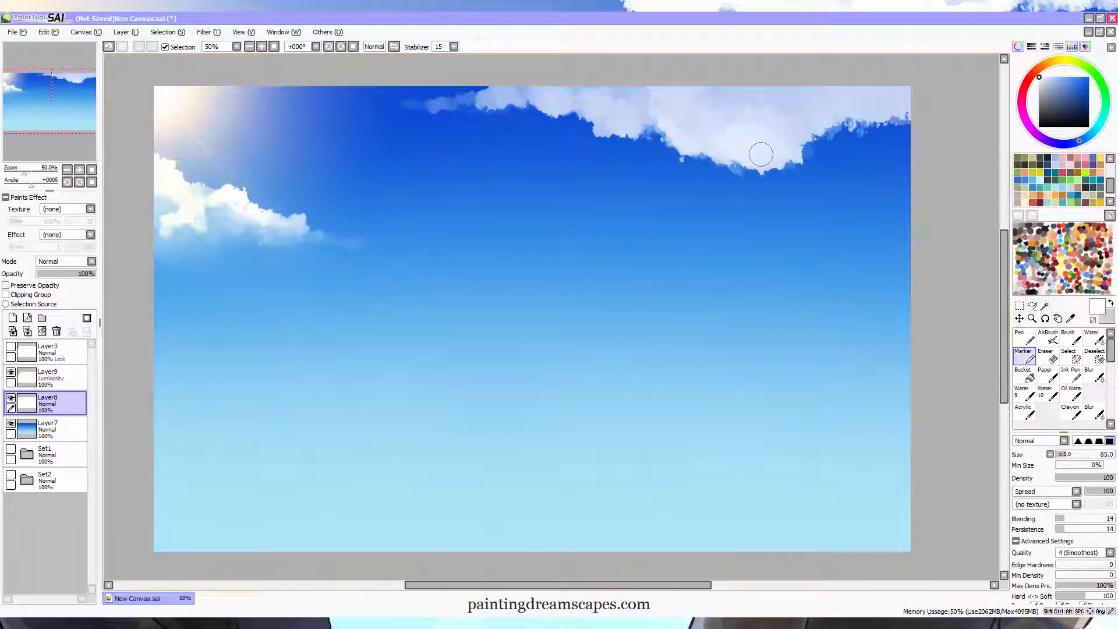
pyautogui.click(13, 318)
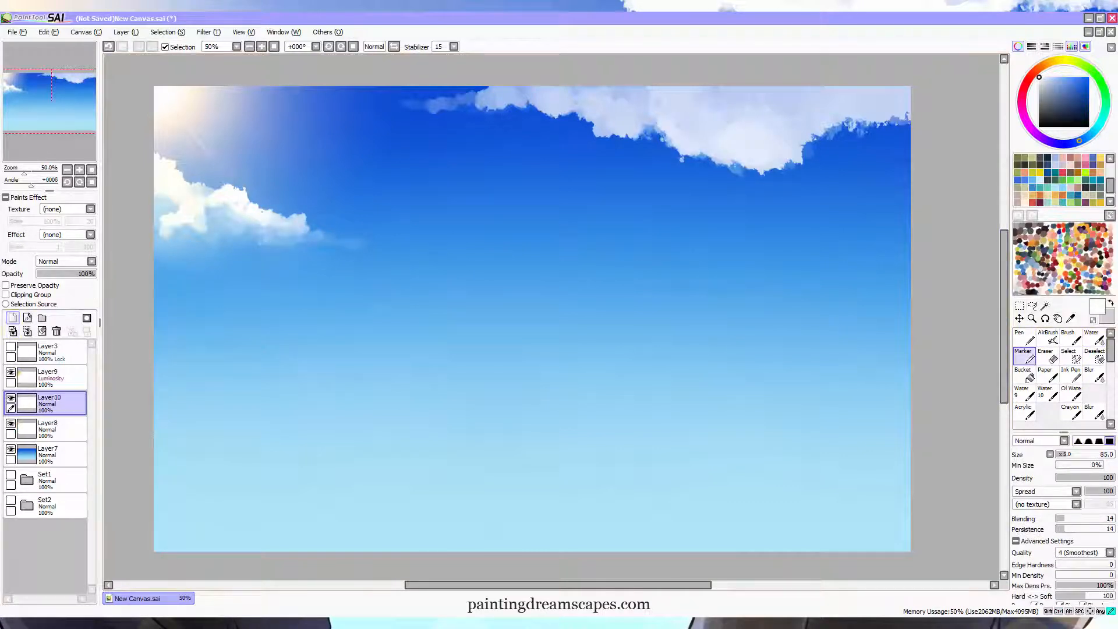
pyautogui.moveTo(519, 108)
pyautogui.mouseDown()
pyautogui.moveTo(595, 99)
pyautogui.moveTo(602, 127)
pyautogui.moveTo(651, 113)
pyautogui.moveTo(661, 133)
pyautogui.moveTo(649, 111)
pyautogui.moveTo(667, 108)
pyautogui.moveTo(698, 134)
pyautogui.mouseUp()
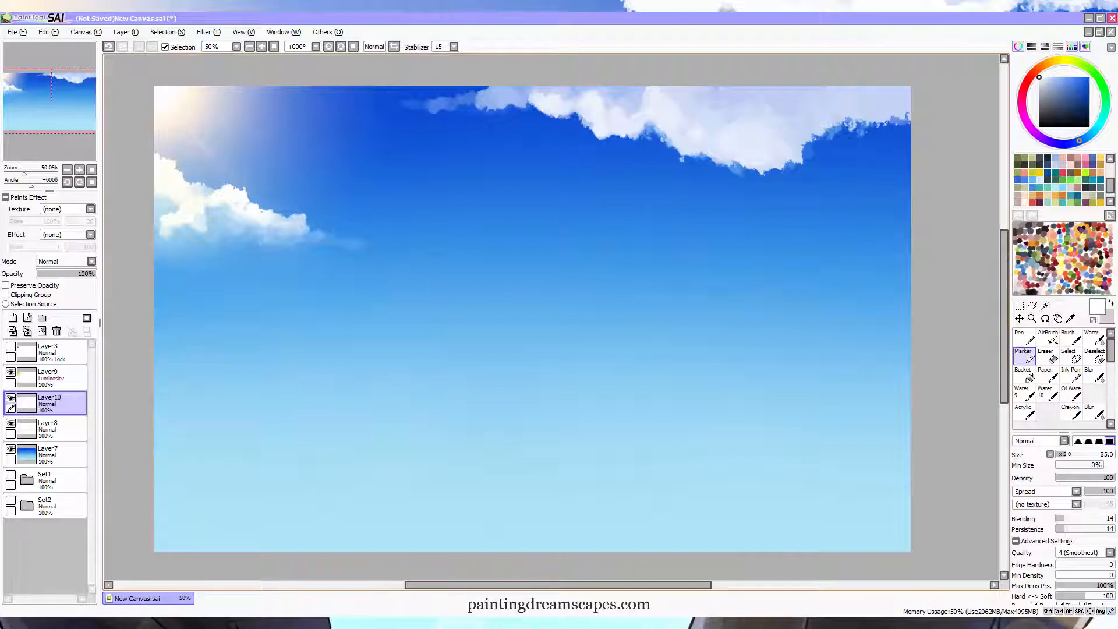
pyautogui.moveTo(505, 97)
pyautogui.mouseDown()
pyautogui.moveTo(480, 104)
pyautogui.moveTo(522, 99)
pyautogui.moveTo(501, 91)
pyautogui.mouseUp()
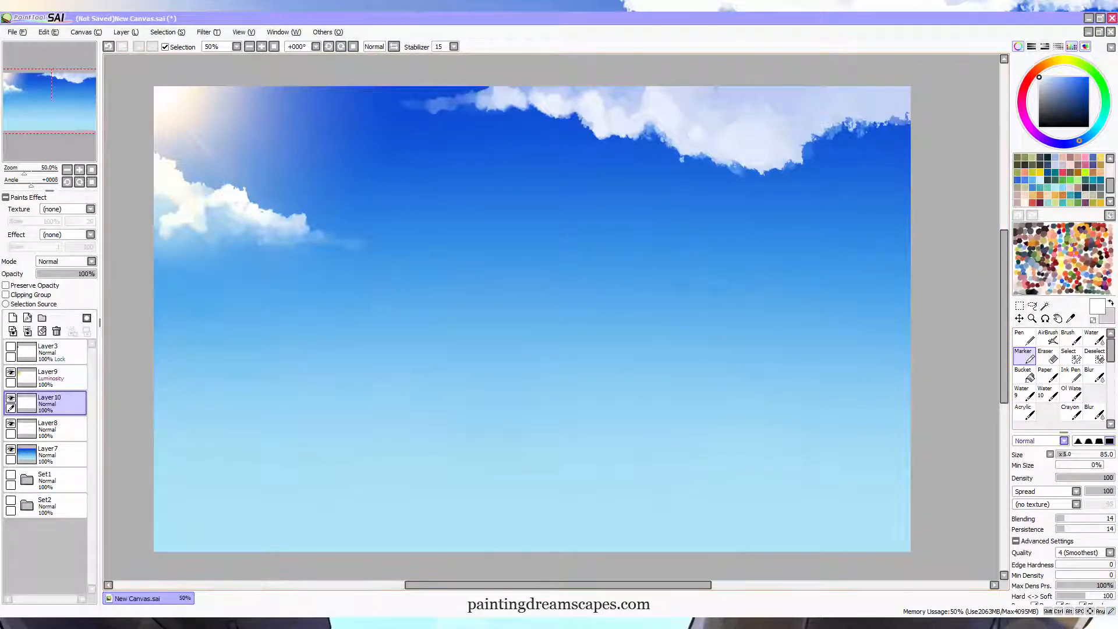
# - Continue the white highlights along the large cloud's lower edge to the canvas's right side with the Marker at size 75
pyautogui.keyDown('ctrl'); pyautogui.keyDown('alt'); pyautogui.moveTo(551, 316); pyautogui.dragTo(960, 349); pyautogui.keyUp('alt'); pyautogui.keyUp('ctrl')
pyautogui.moveTo(721, 125)
pyautogui.mouseDown()
pyautogui.moveTo(750, 141)
pyautogui.moveTo(751, 92)
pyautogui.moveTo(783, 135)
pyautogui.mouseUp()
pyautogui.hotkey('ctrl', 'z')
pyautogui.keyDown('ctrl'); pyautogui.keyDown('alt'); pyautogui.moveTo(554, 317); pyautogui.dragTo(378, 321); pyautogui.keyUp('alt'); pyautogui.keyUp('ctrl')
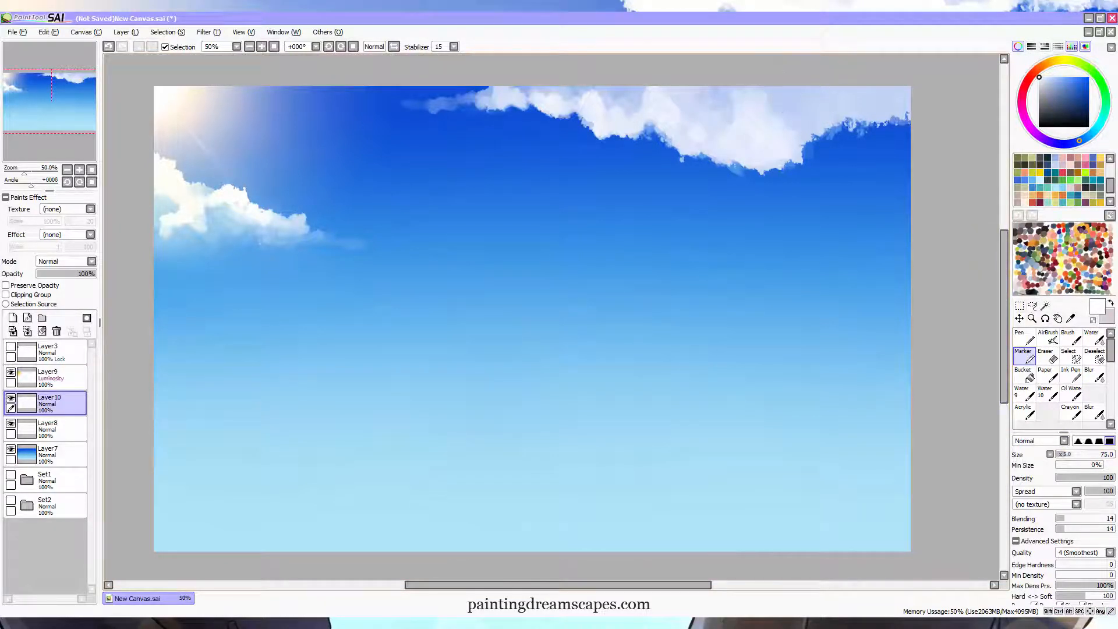
pyautogui.moveTo(723, 100)
pyautogui.mouseDown()
pyautogui.moveTo(754, 120)
pyautogui.moveTo(806, 128)
pyautogui.moveTo(795, 137)
pyautogui.moveTo(847, 108)
pyautogui.moveTo(877, 114)
pyautogui.moveTo(858, 119)
pyautogui.moveTo(914, 117)
pyautogui.moveTo(876, 119)
pyautogui.moveTo(816, 91)
pyautogui.moveTo(859, 115)
pyautogui.moveTo(911, 111)
pyautogui.mouseUp()
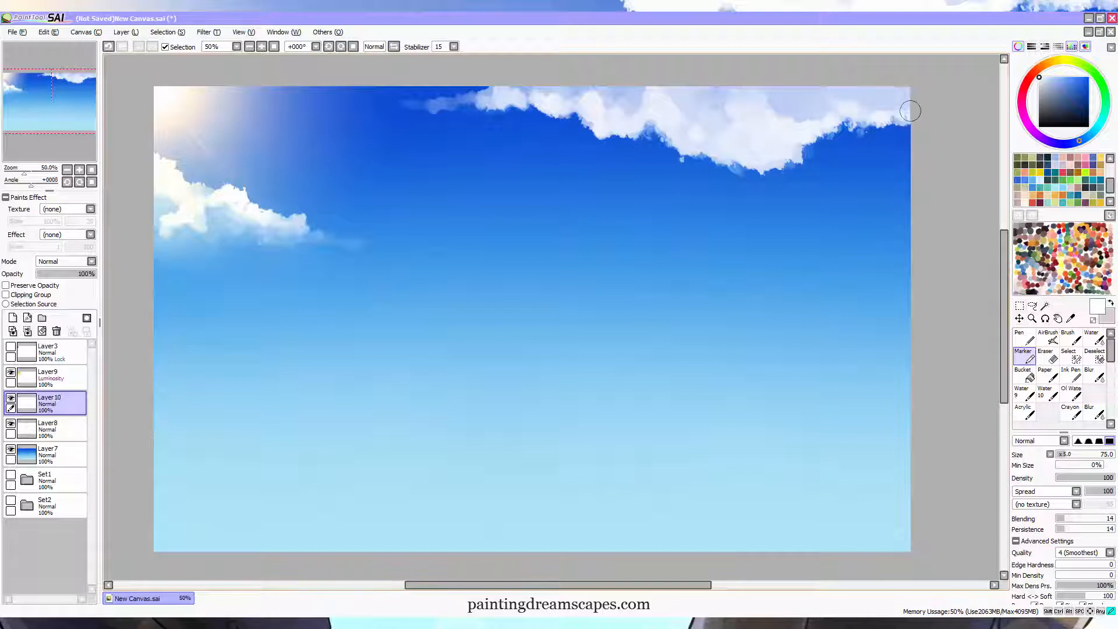
# - Block in a faint diagonal cloud right of the canvas centre with the Marker at size 165 and a thin wisp on its left at 105
pyautogui.moveTo(1081, 454); pyautogui.dragTo(1075, 454)
pyautogui.moveTo(550, 297)
pyautogui.mouseDown()
pyautogui.moveTo(624, 270)
pyautogui.moveTo(653, 237)
pyautogui.moveTo(681, 236)
pyautogui.moveTo(641, 262)
pyautogui.mouseUp()
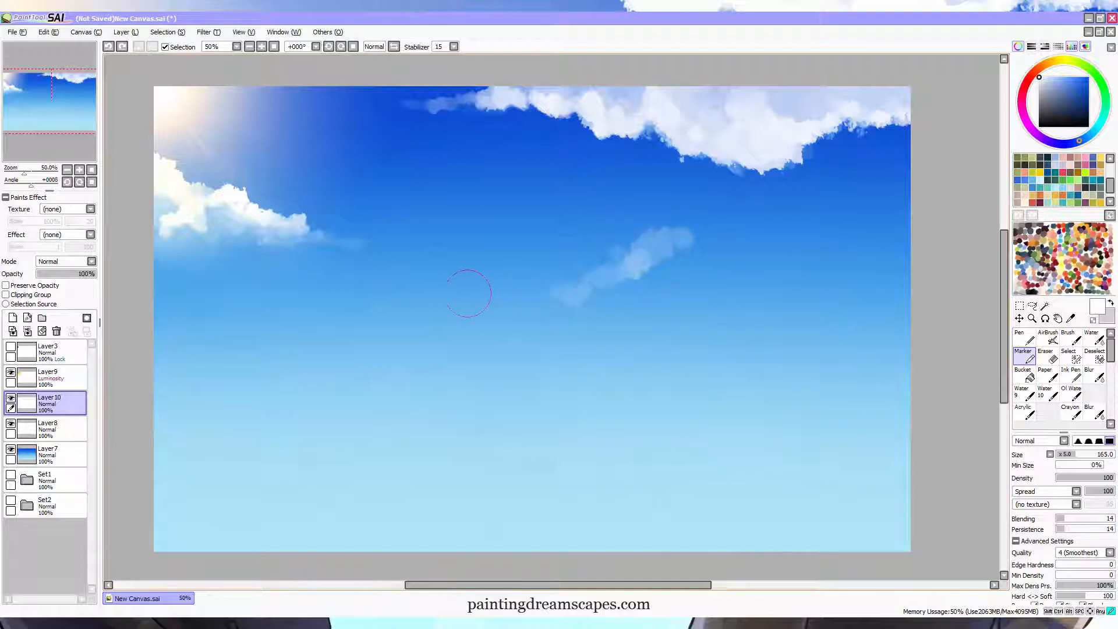
pyautogui.moveTo(574, 293); pyautogui.dragTo(591, 286)
pyautogui.click(1068, 454)
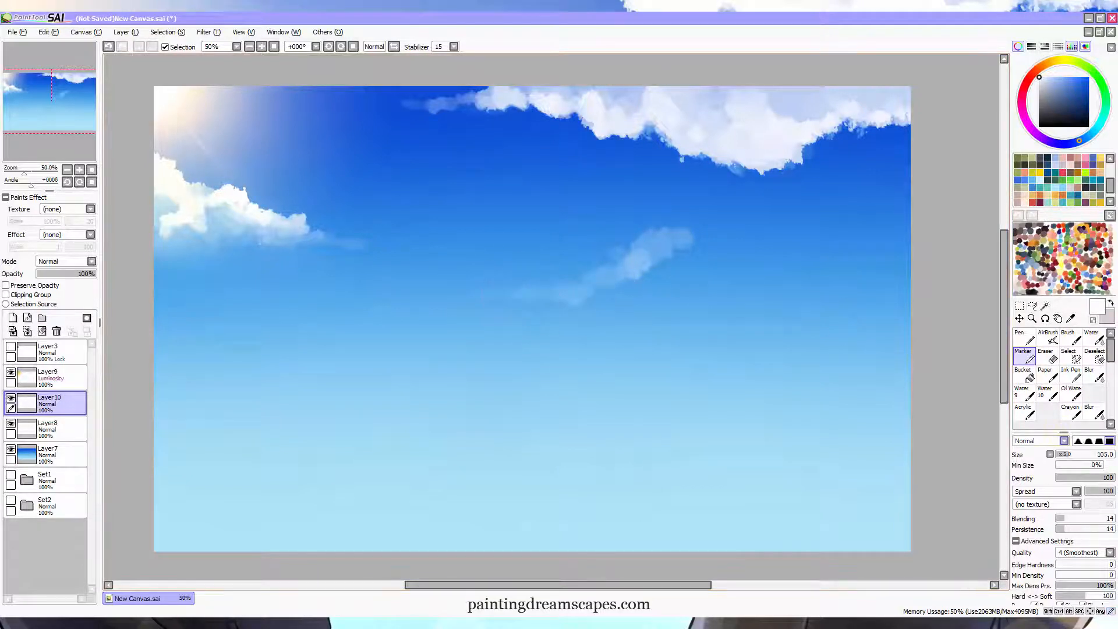
pyautogui.hotkey('ctrl', 'z')
pyautogui.moveTo(502, 296); pyautogui.dragTo(539, 293)
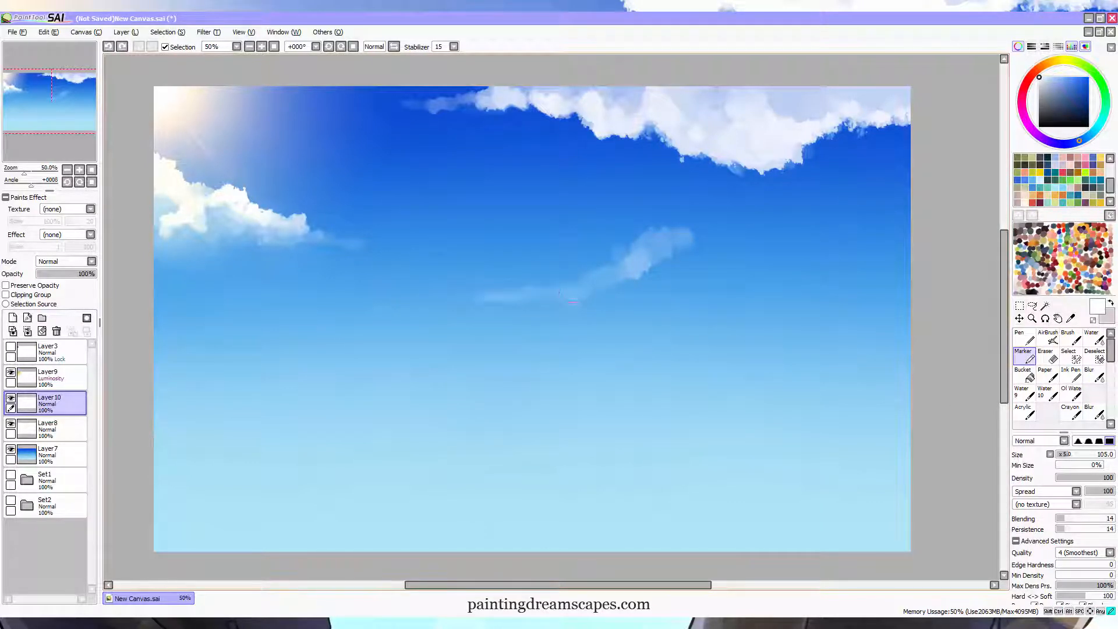
# - Build the faint shape into a puffy, peaked white cloud with a long right-hand tail, using the Marker at size 105
pyautogui.moveTo(608, 281)
pyautogui.mouseDown()
pyautogui.moveTo(683, 244)
pyautogui.moveTo(672, 234)
pyautogui.moveTo(626, 281)
pyautogui.moveTo(620, 260)
pyautogui.moveTo(616, 272)
pyautogui.moveTo(570, 289)
pyautogui.moveTo(687, 245)
pyautogui.moveTo(706, 269)
pyautogui.moveTo(748, 265)
pyautogui.moveTo(809, 283)
pyautogui.mouseUp()
pyautogui.moveTo(639, 283)
pyautogui.mouseDown()
pyautogui.moveTo(671, 268)
pyautogui.moveTo(654, 273)
pyautogui.moveTo(708, 276)
pyautogui.moveTo(689, 258)
pyautogui.moveTo(655, 291)
pyautogui.moveTo(621, 292)
pyautogui.moveTo(841, 279)
pyautogui.mouseUp()
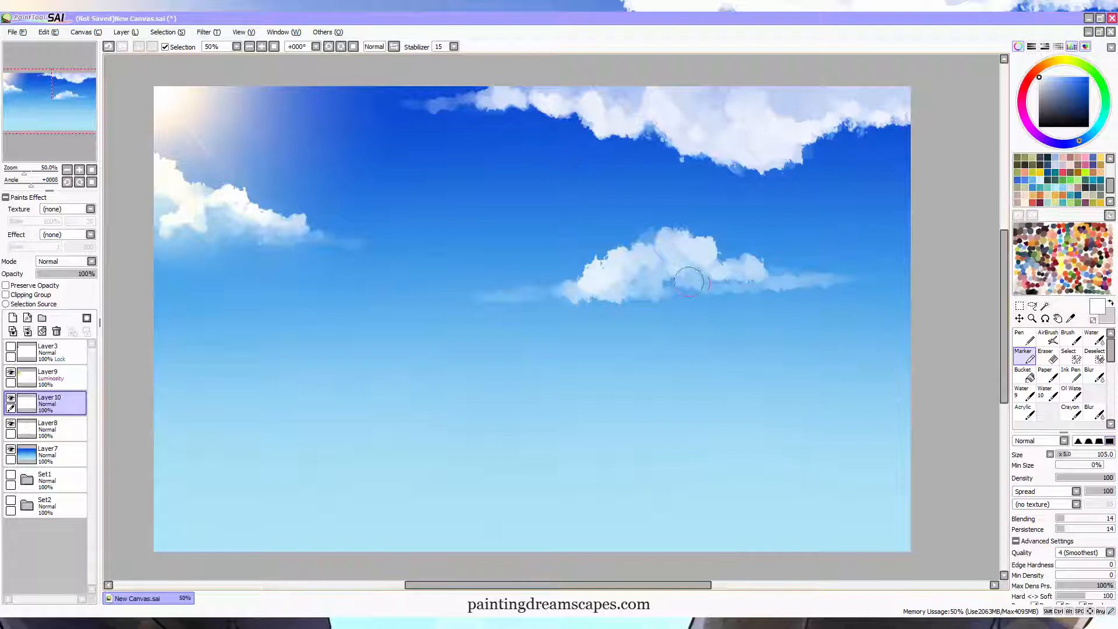
pyautogui.moveTo(689, 282)
pyautogui.mouseDown()
pyautogui.moveTo(634, 281)
pyautogui.moveTo(734, 279)
pyautogui.moveTo(732, 339)
pyautogui.moveTo(713, 296)
pyautogui.moveTo(658, 270)
pyautogui.moveTo(626, 271)
pyautogui.moveTo(655, 254)
pyautogui.moveTo(652, 223)
pyautogui.moveTo(683, 250)
pyautogui.moveTo(672, 233)
pyautogui.moveTo(645, 245)
pyautogui.moveTo(662, 272)
pyautogui.mouseUp()
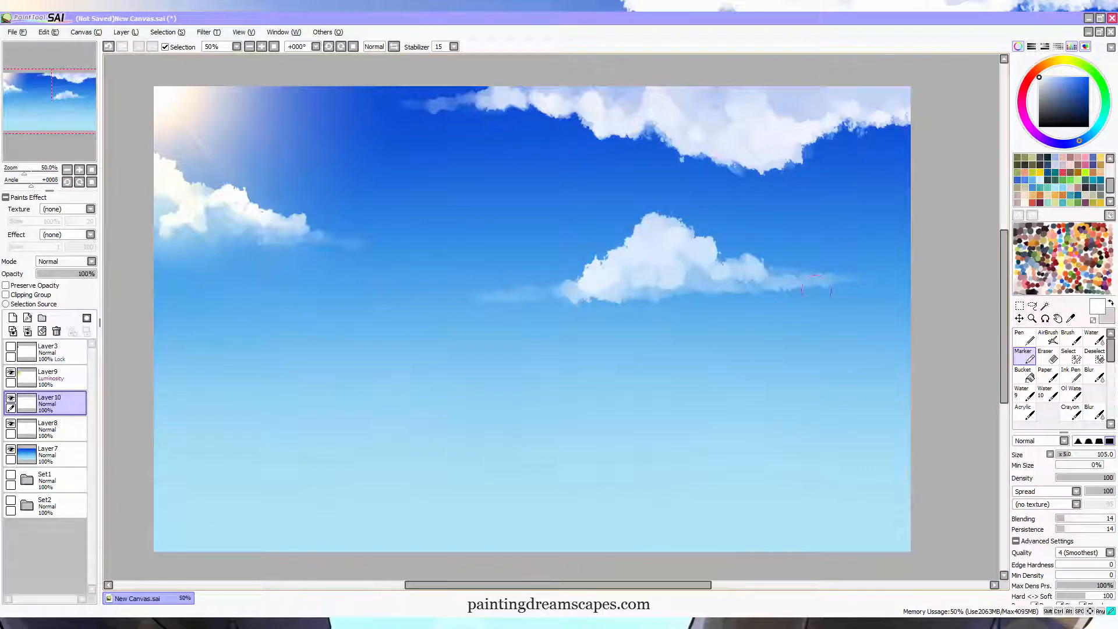
# - Paint thin streaks at Marker size 25 and a small cloud near the canvas's right edge beside the peaked cloud's tail
pyautogui.moveTo(849, 299); pyautogui.dragTo(892, 300)
pyautogui.click(1067, 454)
pyautogui.click(1059, 455)
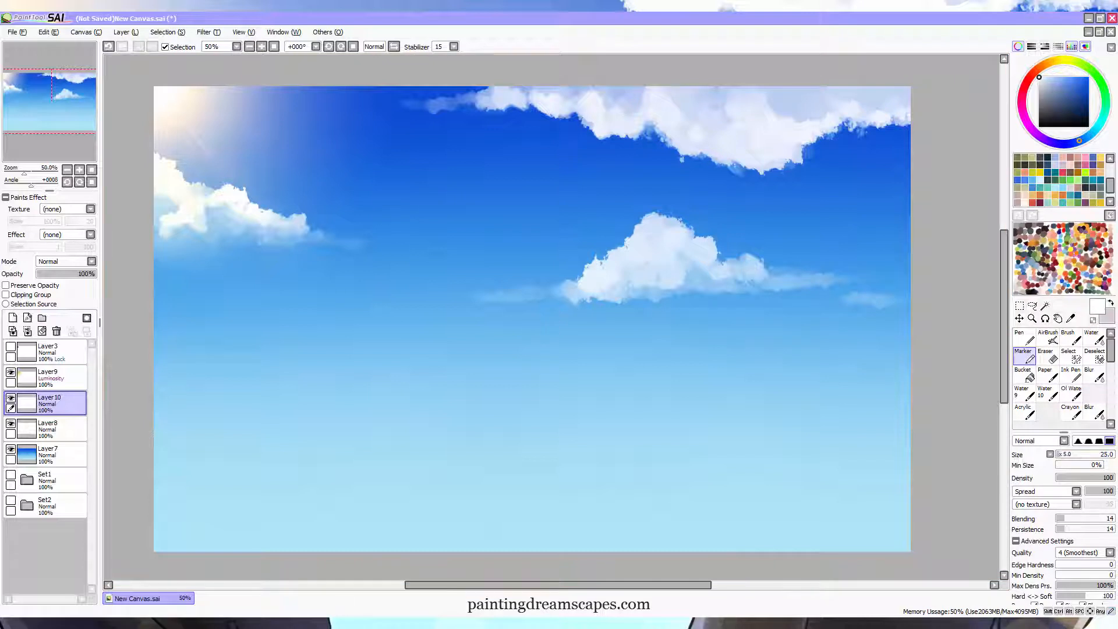
pyautogui.moveTo(771, 283); pyautogui.dragTo(860, 281)
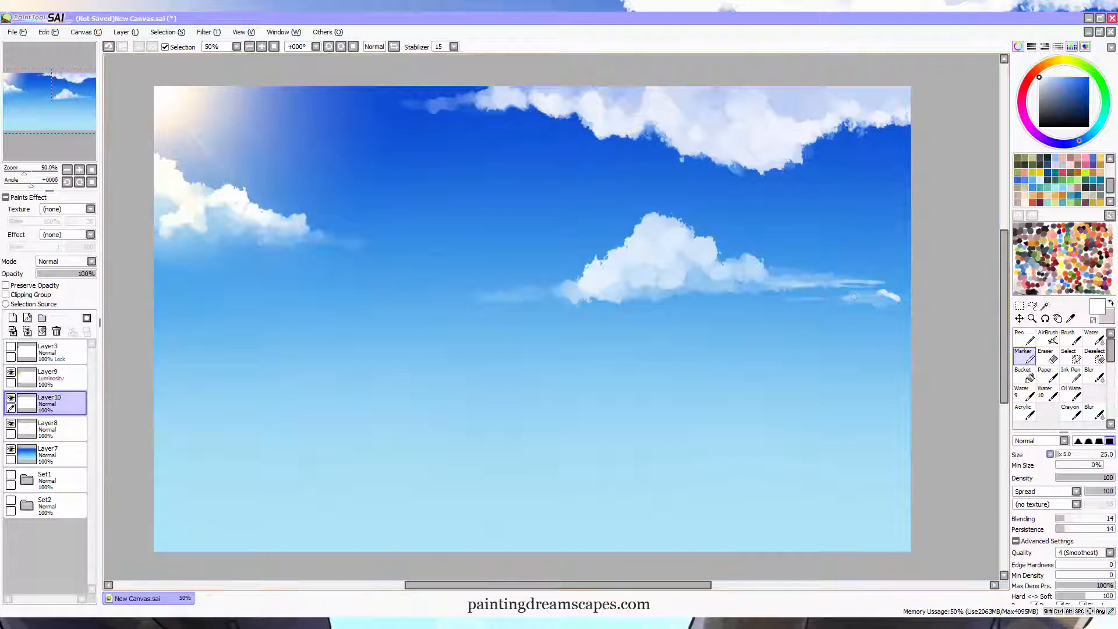
pyautogui.click(1067, 454)
pyautogui.moveTo(843, 286)
pyautogui.mouseDown()
pyautogui.moveTo(881, 290)
pyautogui.moveTo(850, 294)
pyautogui.mouseUp()
pyautogui.hotkey('ctrl', 'z')
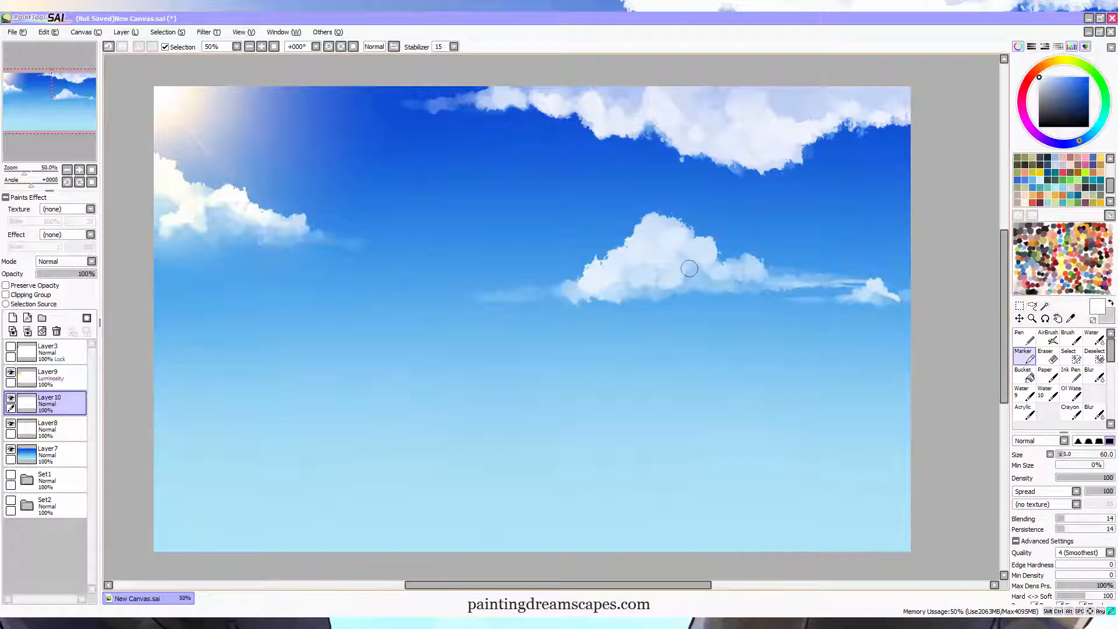
# - Fill out the peaked cloud's right slope at Marker size 60 and shade its middle and base with sampled sky blue at size 150
pyautogui.moveTo(689, 268)
pyautogui.mouseDown()
pyautogui.moveTo(737, 256)
pyautogui.moveTo(733, 267)
pyautogui.mouseUp()
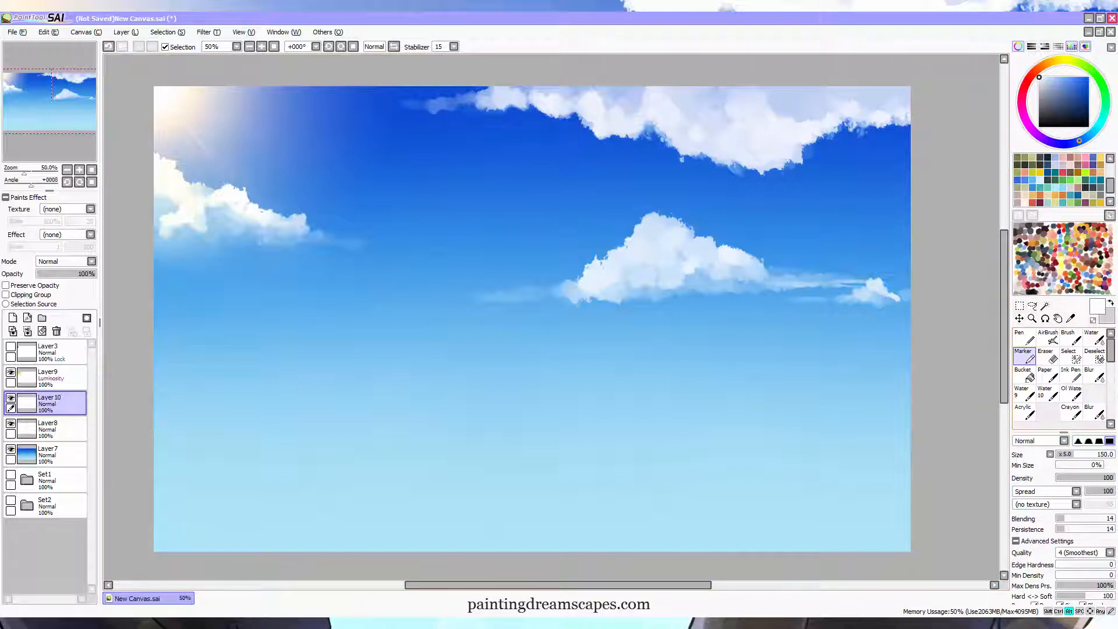
pyautogui.keyDown('alt'); pyautogui.click(706, 281); pyautogui.keyUp('alt')
pyautogui.moveTo(705, 272)
pyautogui.mouseDown()
pyautogui.moveTo(672, 279)
pyautogui.moveTo(678, 261)
pyautogui.moveTo(646, 277)
pyautogui.moveTo(662, 283)
pyautogui.moveTo(616, 285)
pyautogui.moveTo(690, 267)
pyautogui.moveTo(712, 280)
pyautogui.moveTo(719, 266)
pyautogui.moveTo(752, 279)
pyautogui.moveTo(701, 255)
pyautogui.moveTo(704, 243)
pyautogui.moveTo(686, 248)
pyautogui.moveTo(674, 221)
pyautogui.moveTo(673, 248)
pyautogui.moveTo(679, 232)
pyautogui.moveTo(680, 250)
pyautogui.moveTo(706, 254)
pyautogui.moveTo(672, 241)
pyautogui.moveTo(704, 244)
pyautogui.moveTo(681, 260)
pyautogui.mouseUp()
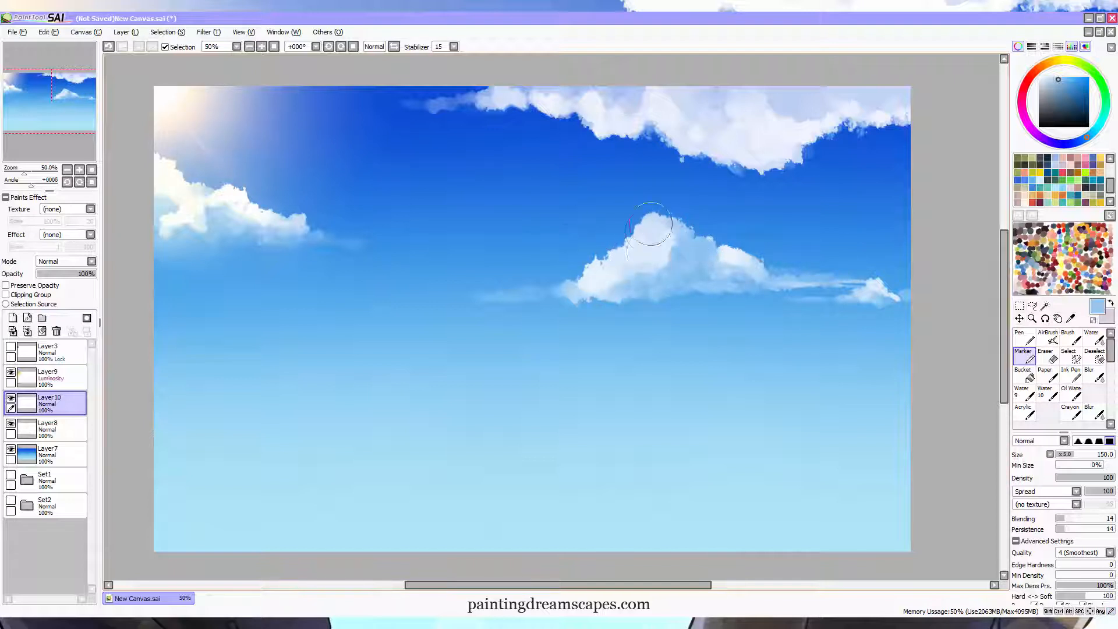
pyautogui.moveTo(650, 224)
pyautogui.mouseDown()
pyautogui.moveTo(691, 255)
pyautogui.moveTo(756, 277)
pyautogui.moveTo(714, 265)
pyautogui.mouseUp()
# - Save the painting as tutorial canvas.sai and refine the peaked cloud's left tail and right puff with the Marker at sizes 45 and 55
pyautogui.keyDown('alt'); pyautogui.click(719, 261); pyautogui.keyUp('alt')
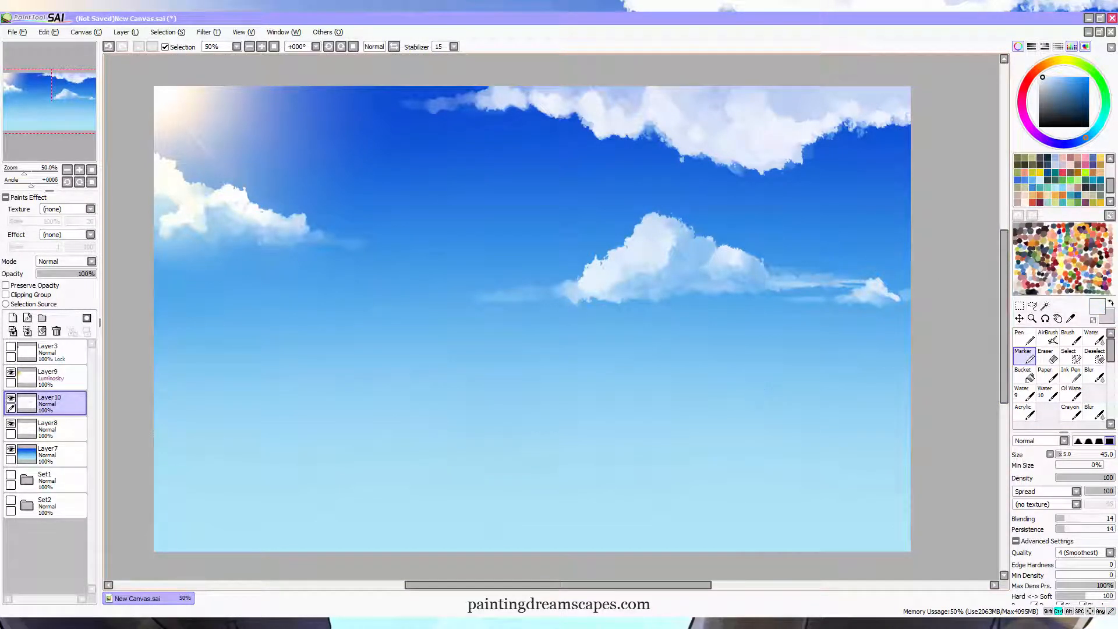
pyautogui.hotkey('ctrl', 's')
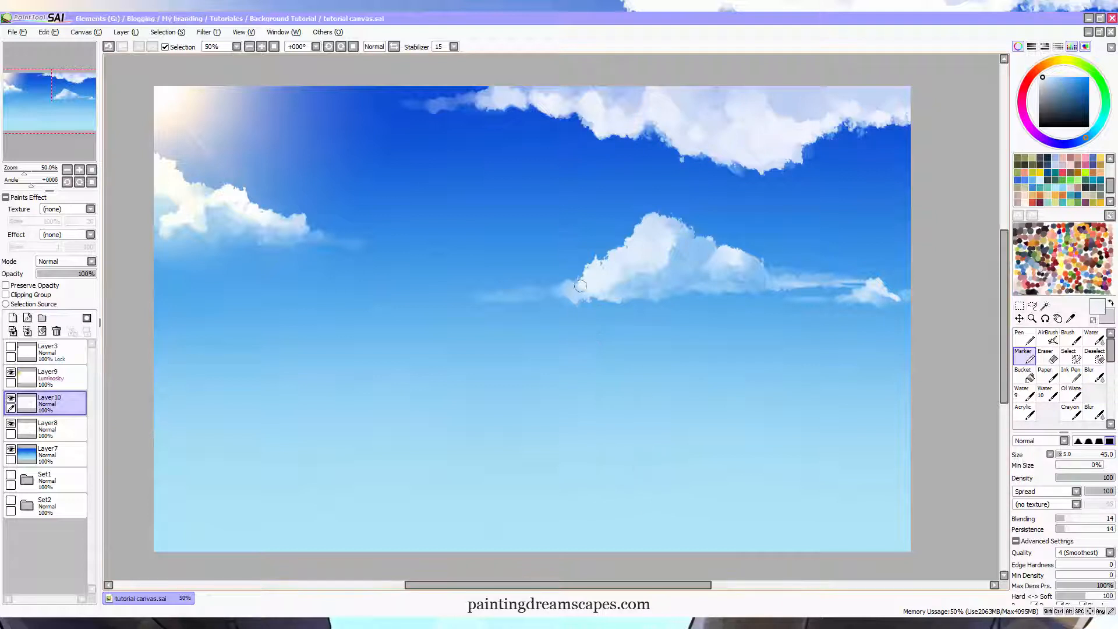
pyautogui.moveTo(580, 286); pyautogui.dragTo(573, 288)
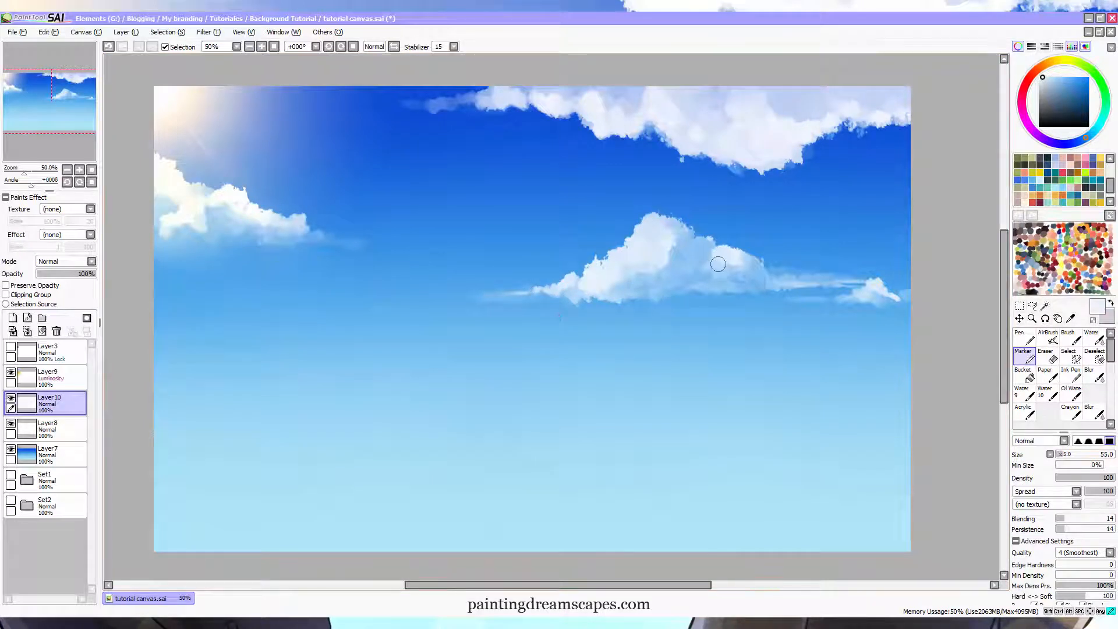
pyautogui.keyDown('alt'); pyautogui.click(721, 285); pyautogui.keyUp('alt')
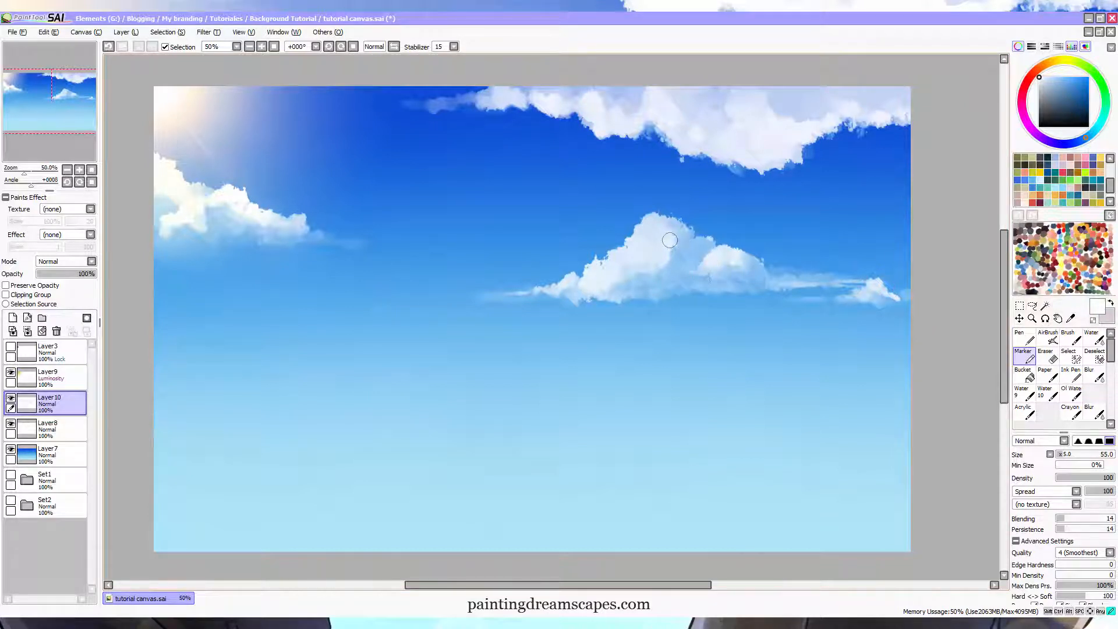
pyautogui.moveTo(704, 249); pyautogui.dragTo(704, 239)
# - Paint a small cloud near the canvas's left edge with the Marker at size 60 and give it thin right-hand streaks at sizes 25 and 30
pyautogui.press(']')
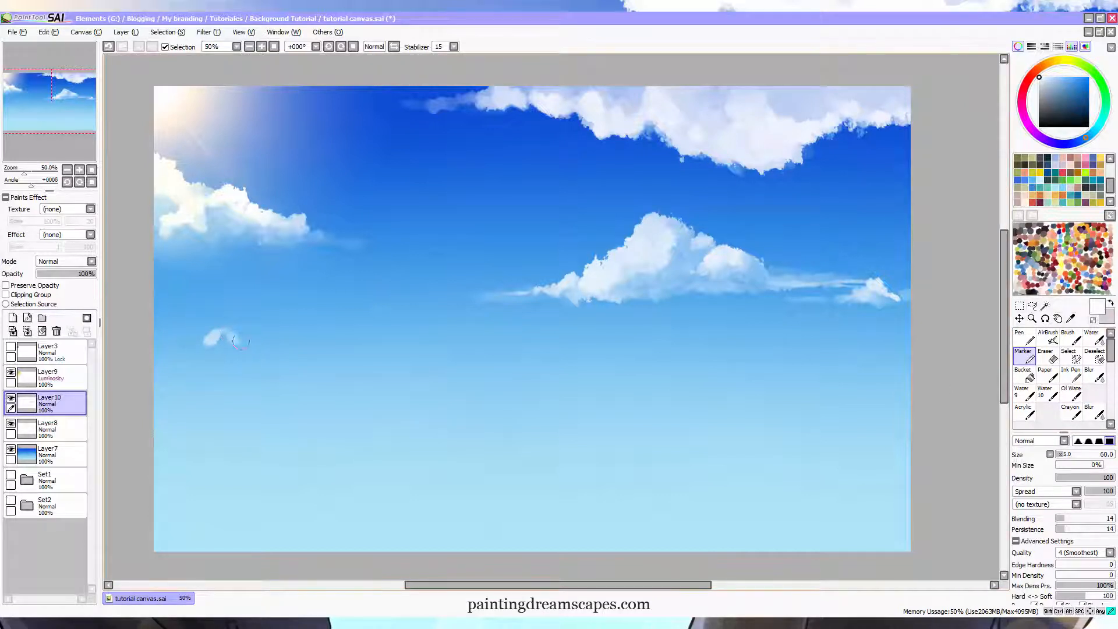
pyautogui.moveTo(241, 342)
pyautogui.mouseDown()
pyautogui.moveTo(210, 329)
pyautogui.moveTo(182, 342)
pyautogui.mouseUp()
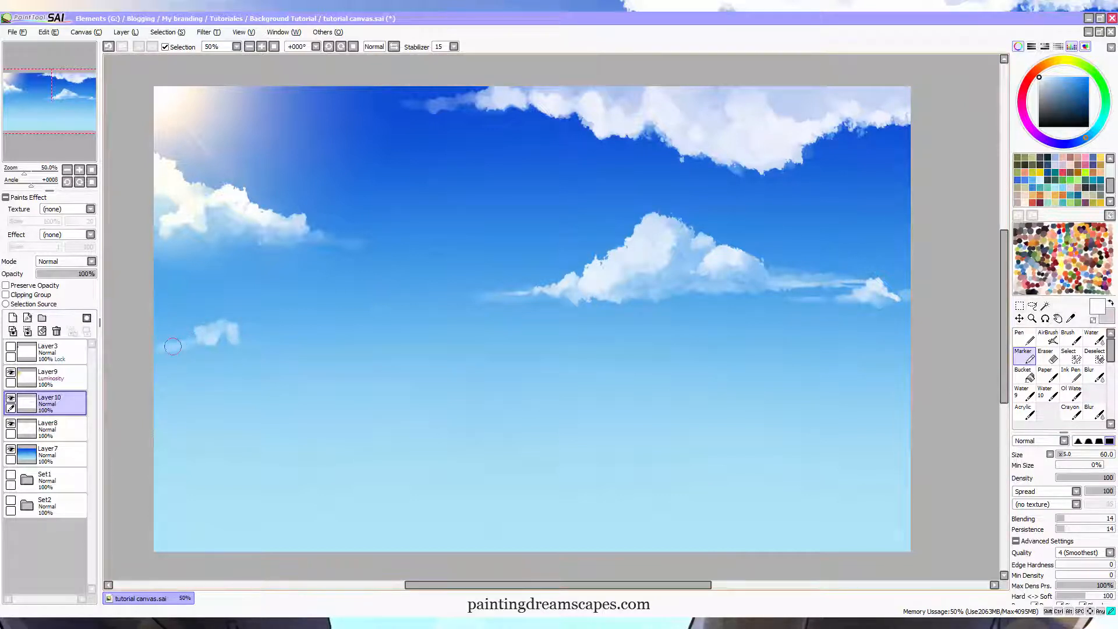
pyautogui.moveTo(211, 335)
pyautogui.mouseDown()
pyautogui.moveTo(200, 332)
pyautogui.moveTo(240, 337)
pyautogui.mouseUp()
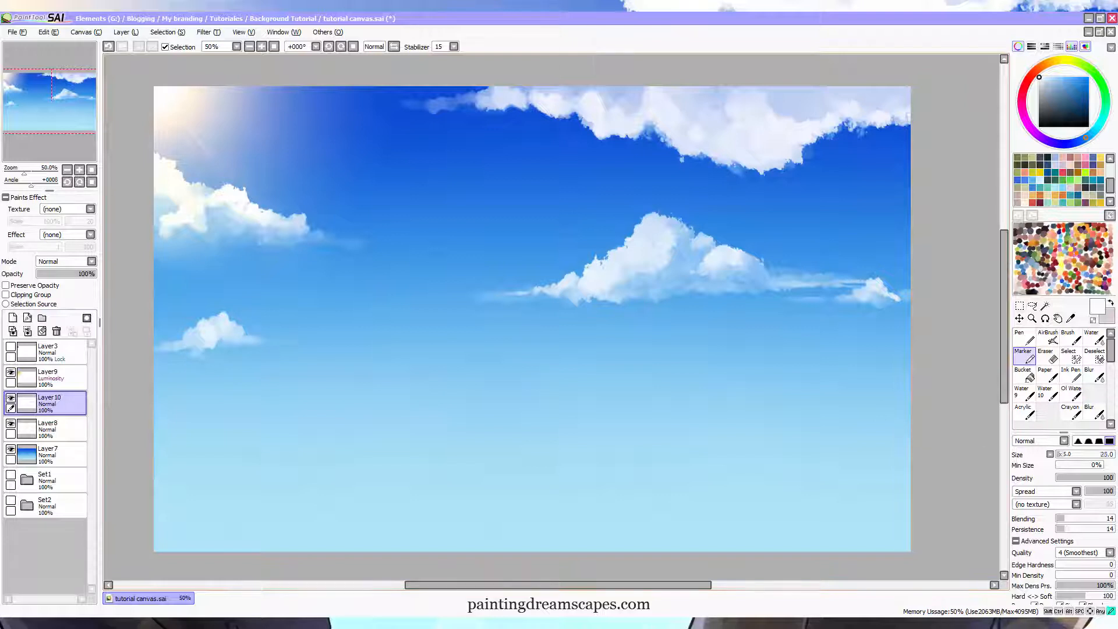
pyautogui.moveTo(243, 335); pyautogui.dragTo(294, 337)
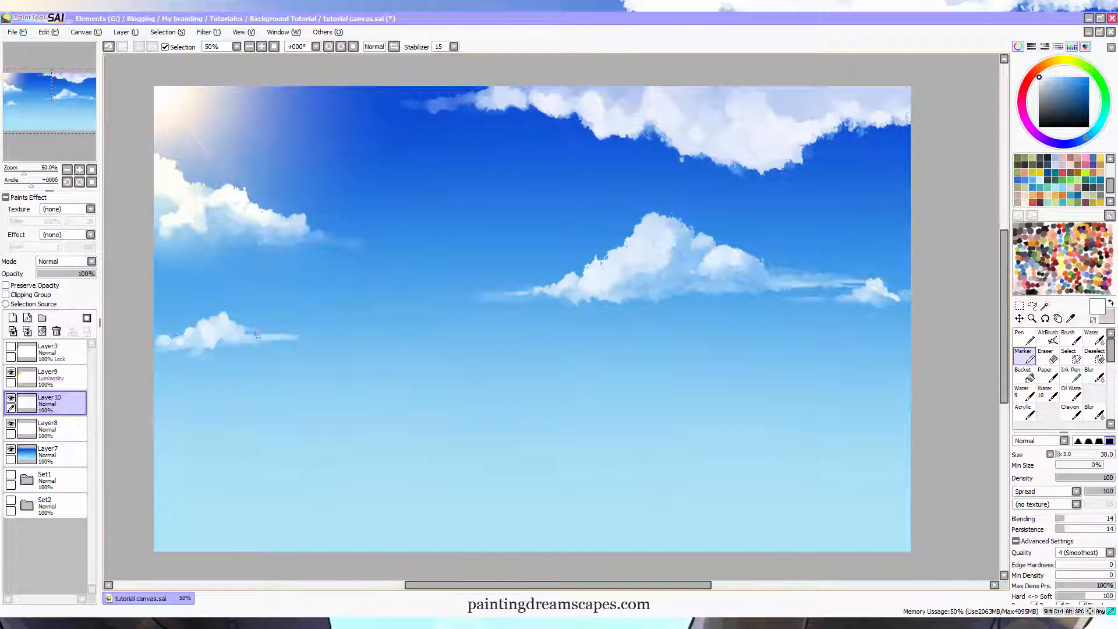
pyautogui.moveTo(258, 335); pyautogui.dragTo(352, 337)
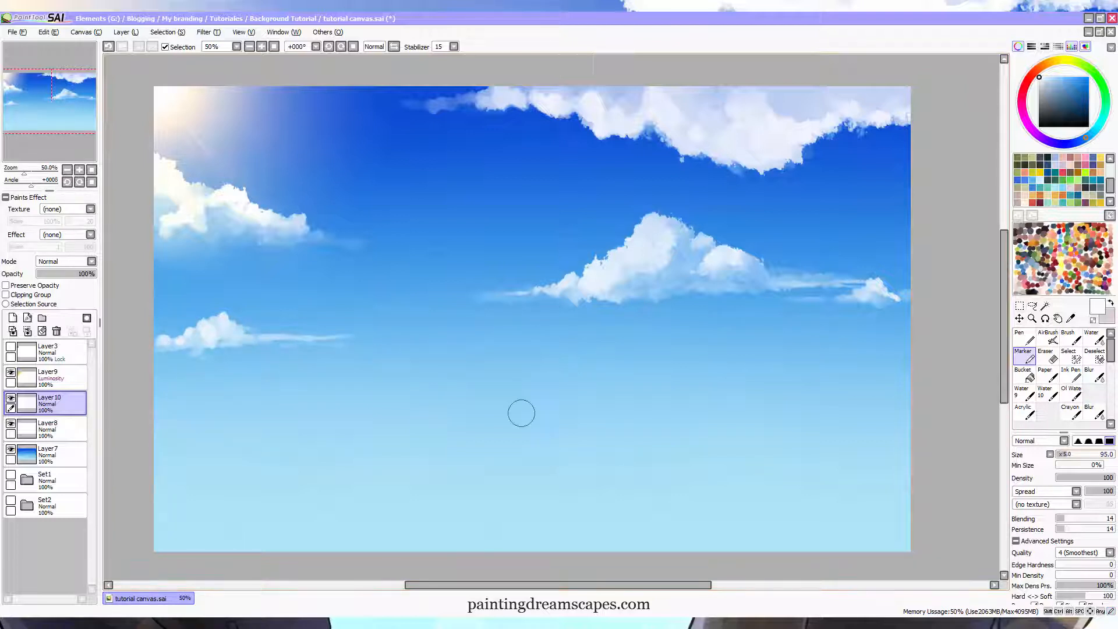
# - Paint a small puffy cloud with wispy ends near the canvas centre using the Marker at sizes 95 and 25
pyautogui.moveTo(550, 352)
pyautogui.mouseDown()
pyautogui.moveTo(469, 372)
pyautogui.moveTo(612, 369)
pyautogui.mouseUp()
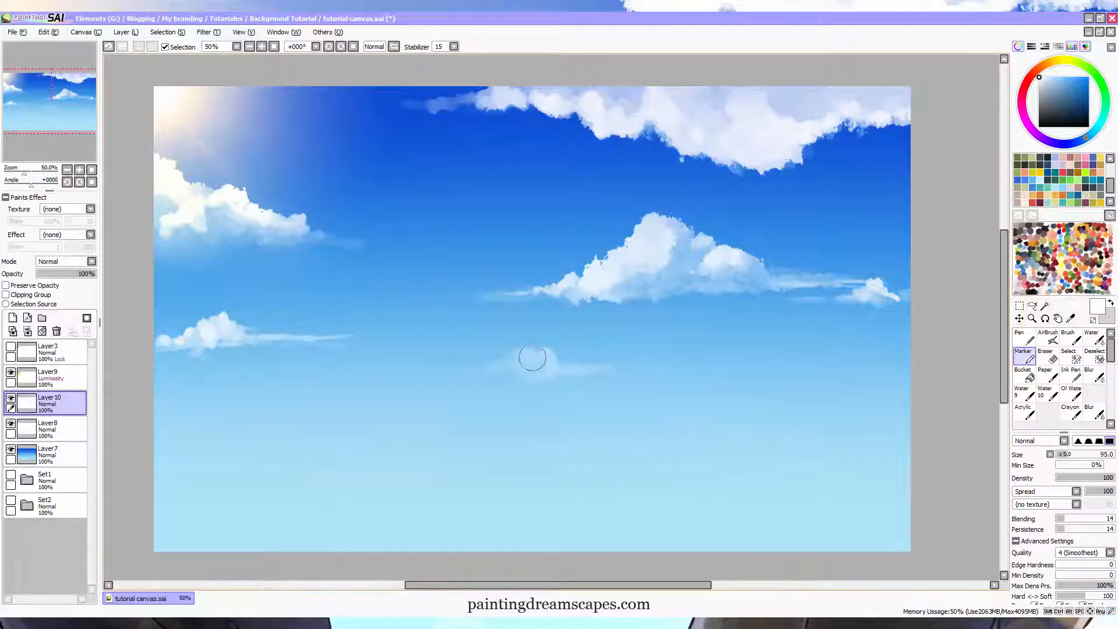
pyautogui.moveTo(542, 358)
pyautogui.mouseDown()
pyautogui.moveTo(471, 370)
pyautogui.moveTo(547, 359)
pyautogui.moveTo(522, 381)
pyautogui.moveTo(514, 358)
pyautogui.moveTo(481, 366)
pyautogui.mouseUp()
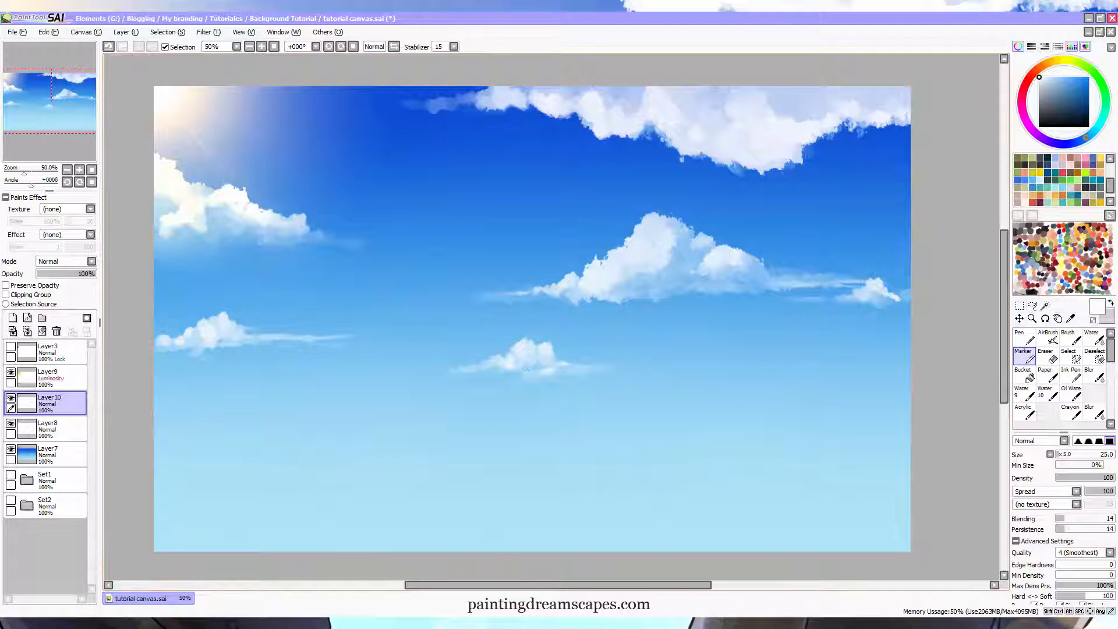
# - Paint a tiny puffy cloud with wispy ends low near the canvas's right edge with the Marker at size 50
pyautogui.click(1065, 454)
pyautogui.press('[')
pyautogui.moveTo(839, 417)
pyautogui.mouseDown()
pyautogui.moveTo(844, 407)
pyautogui.moveTo(801, 421)
pyautogui.moveTo(837, 409)
pyautogui.moveTo(865, 416)
pyautogui.mouseUp()
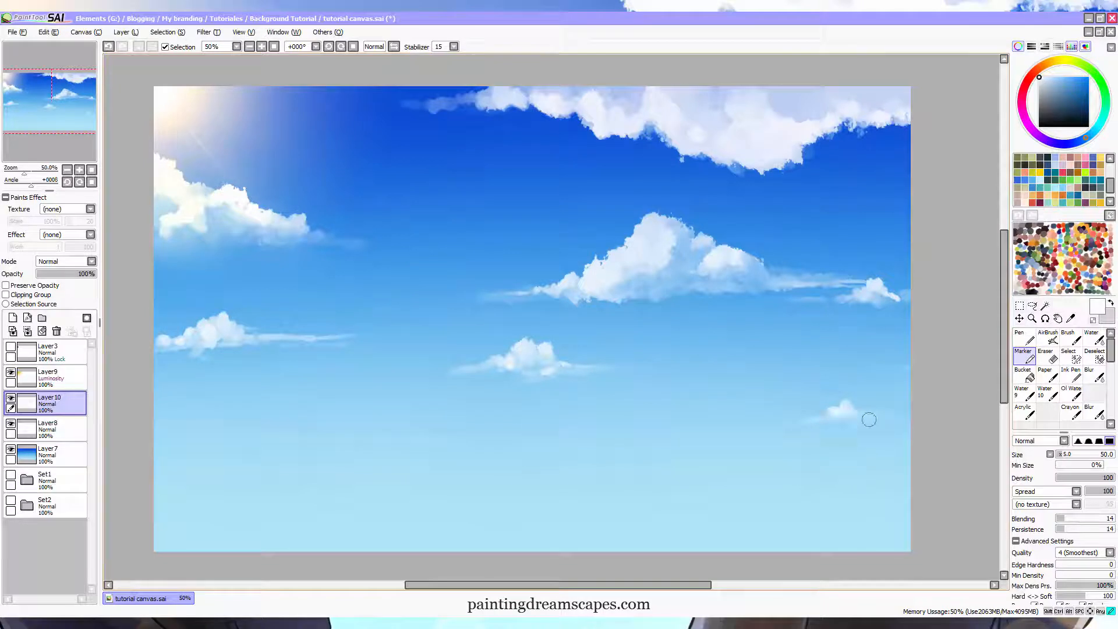
pyautogui.hotkey('ctrl', 'z')
# - Paint two small flat clouds low in the sky, right and left of centre, refining them with the Marker at sizes 20 and 15
pyautogui.moveTo(718, 449); pyautogui.dragTo(684, 454)
pyautogui.press('[')
pyautogui.press('[')
pyautogui.press('[')
pyautogui.press('[')
pyautogui.press('[')
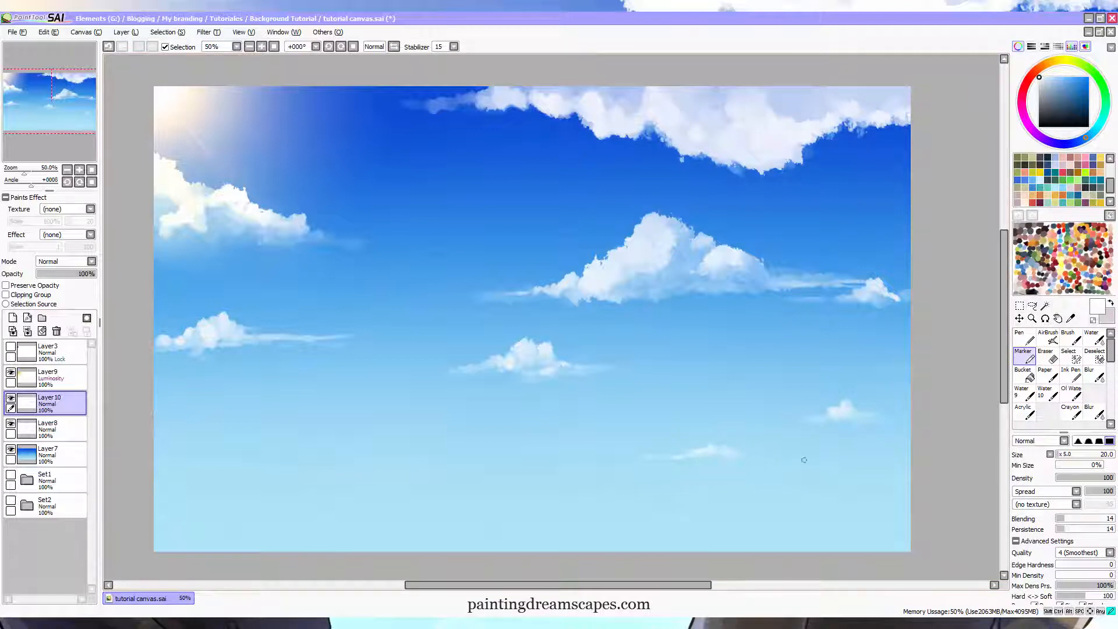
pyautogui.moveTo(419, 457); pyautogui.dragTo(434, 454)
pyautogui.hotkey('ctrl', 'z')
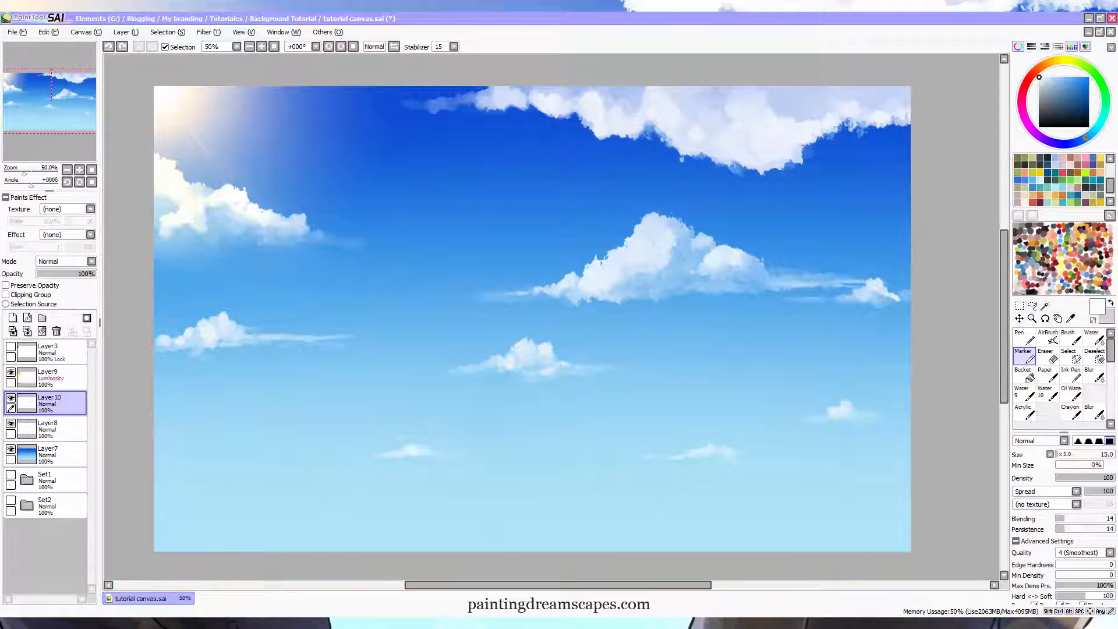
# - Paint tiny faint clouds and thin horizontal streaks along the lower sky with the Marker at size 25
pyautogui.click(1058, 454)
pyautogui.moveTo(512, 490); pyautogui.dragTo(530, 494)
pyautogui.moveTo(705, 492)
pyautogui.mouseDown()
pyautogui.moveTo(608, 494)
pyautogui.moveTo(761, 492)
pyautogui.mouseUp()
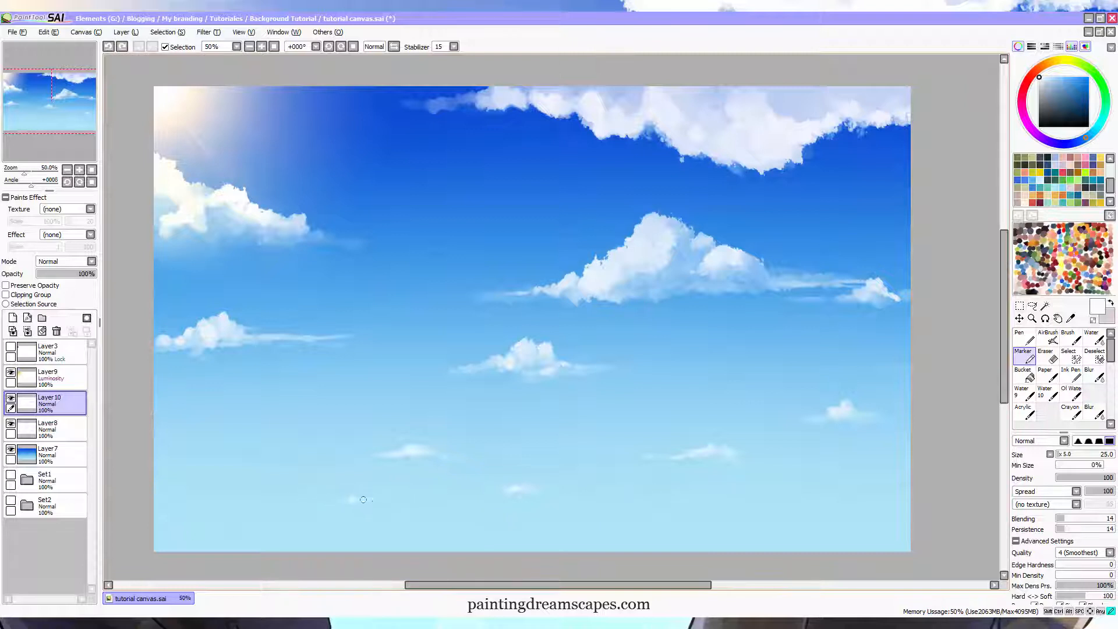
pyautogui.moveTo(360, 499); pyautogui.dragTo(283, 501)
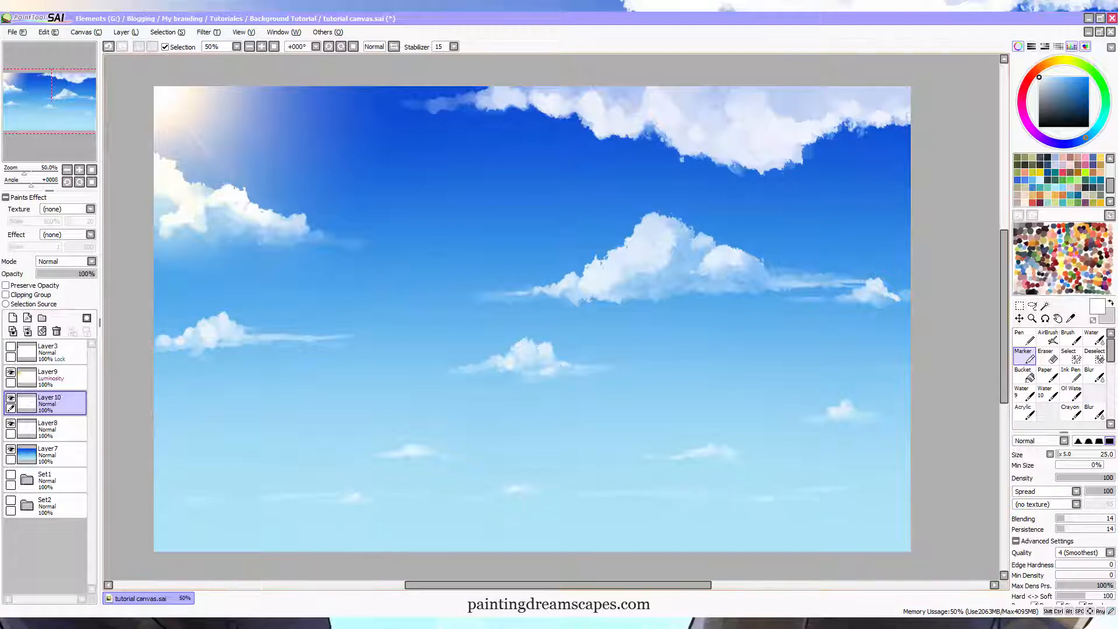
# - Paint a soft low cloud at the canvas's lower-left edge with the Marker at size 140 and a small one at the lower-right edge at size 35
pyautogui.click(1072, 455)
pyautogui.moveTo(188, 500)
pyautogui.mouseDown()
pyautogui.moveTo(265, 508)
pyautogui.moveTo(152, 487)
pyautogui.moveTo(175, 503)
pyautogui.moveTo(229, 504)
pyautogui.mouseUp()
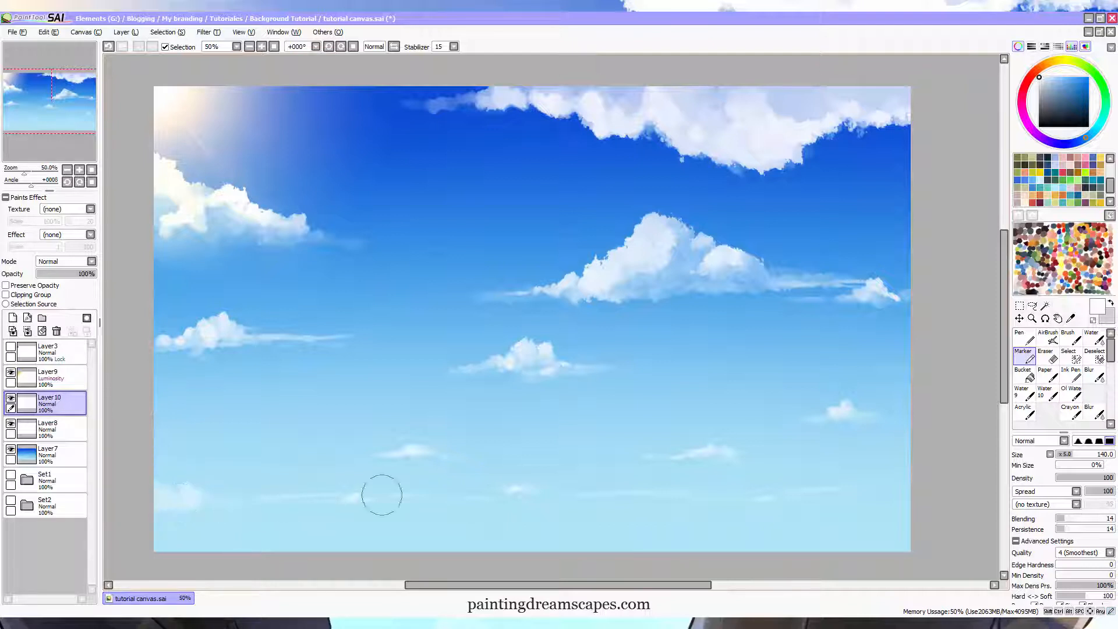
pyautogui.click(1060, 454)
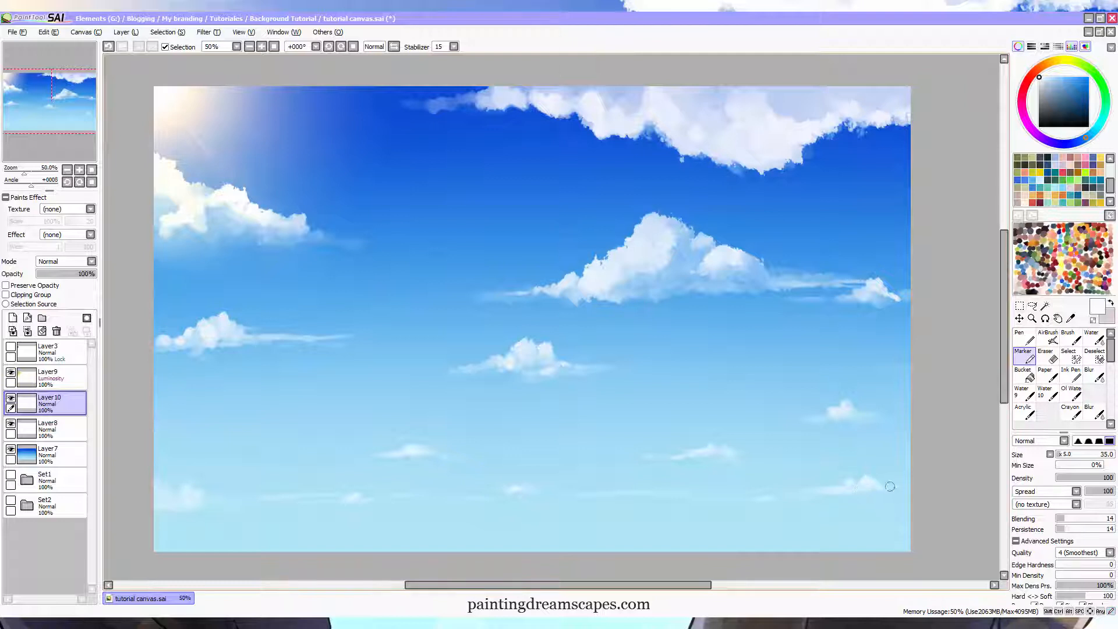
pyautogui.hotkey('ctrl', 'z')
pyautogui.hotkey('ctrl', 'y')
pyautogui.hotkey('ctrl', 'z')
pyautogui.hotkey('ctrl', 'y')
pyautogui.moveTo(143, 494); pyautogui.dragTo(194, 492)
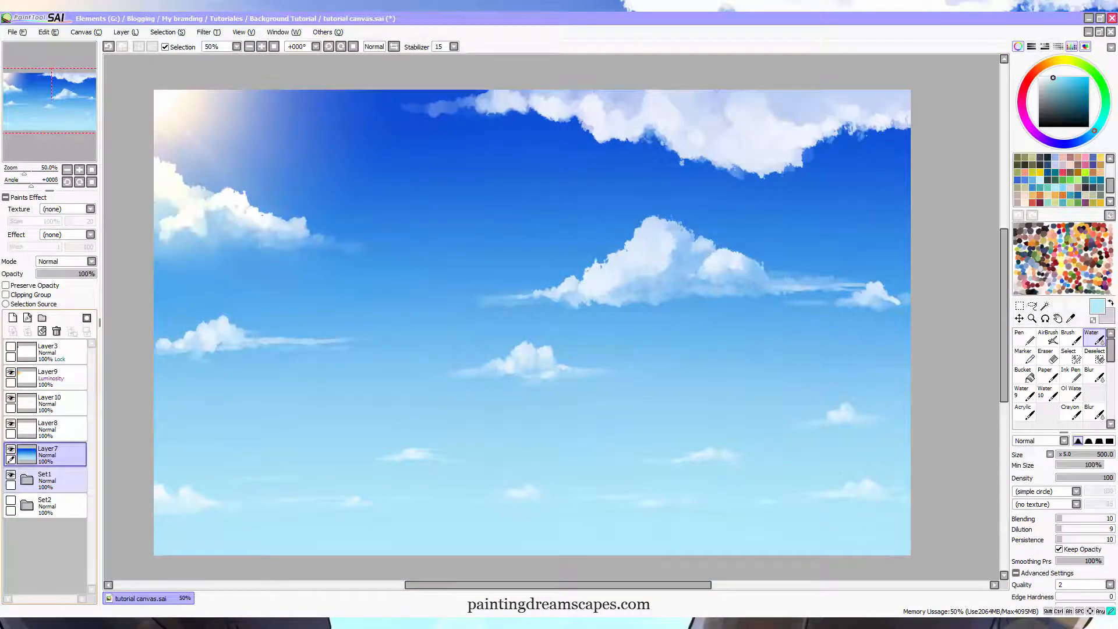
# - Move the Set1 character folder above the cloud layers, place the Luminosity layer Layer9 above it and make Layer9 active
pyautogui.moveTo(52, 455); pyautogui.dragTo(52, 377)
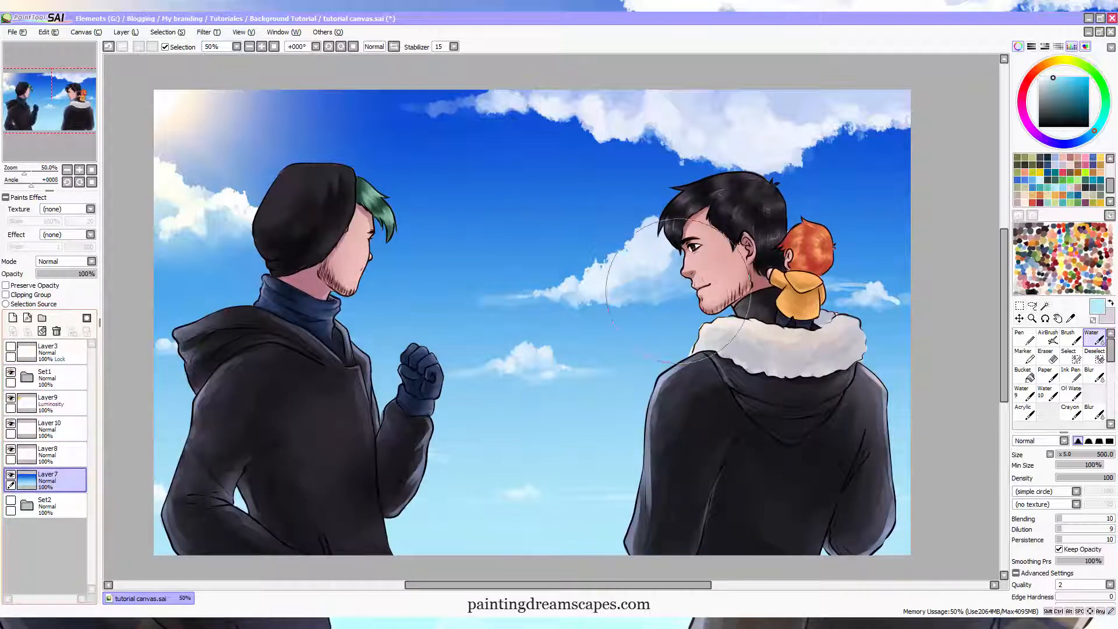
pyautogui.click(53, 377)
pyautogui.moveTo(53, 378)
pyautogui.mouseDown()
pyautogui.moveTo(52, 466)
pyautogui.moveTo(52, 368)
pyautogui.mouseUp()
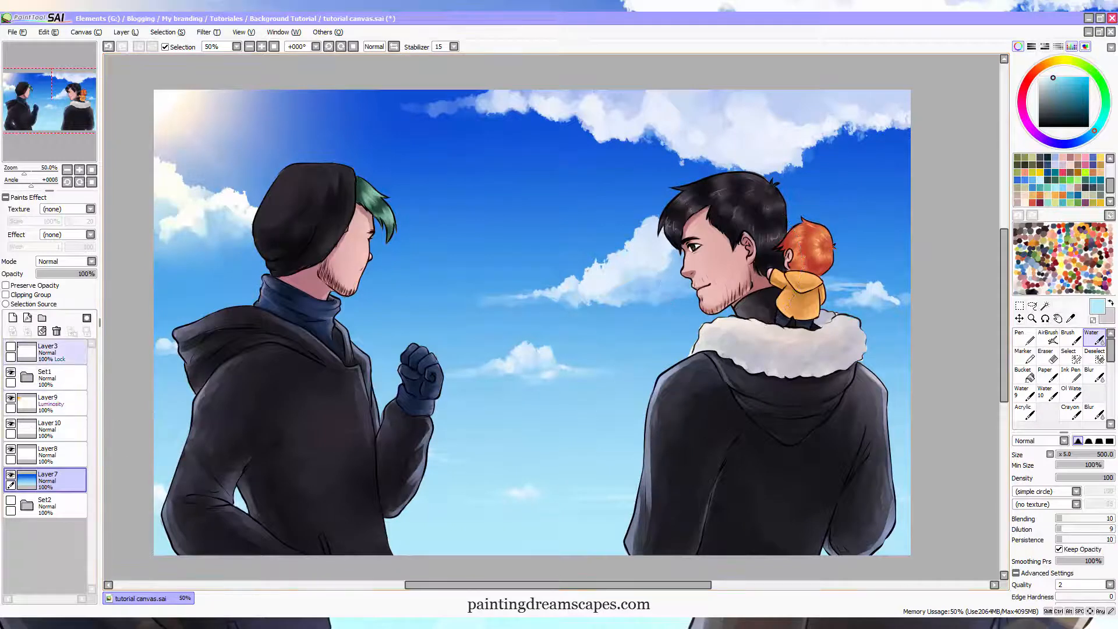
pyautogui.click(56, 377)
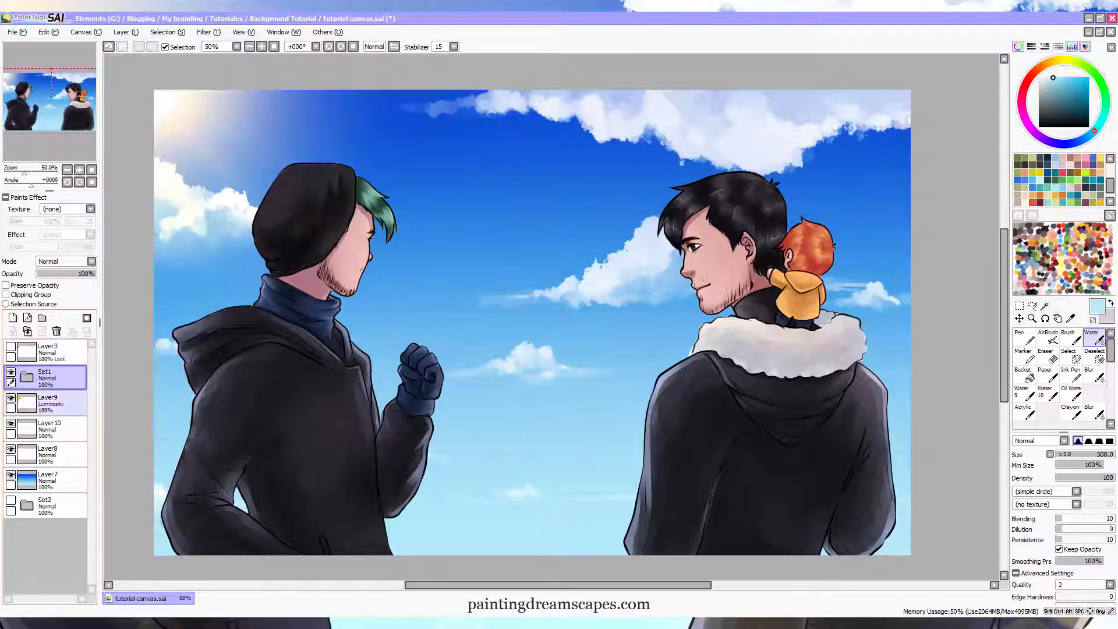
pyautogui.moveTo(56, 403); pyautogui.dragTo(55, 368)
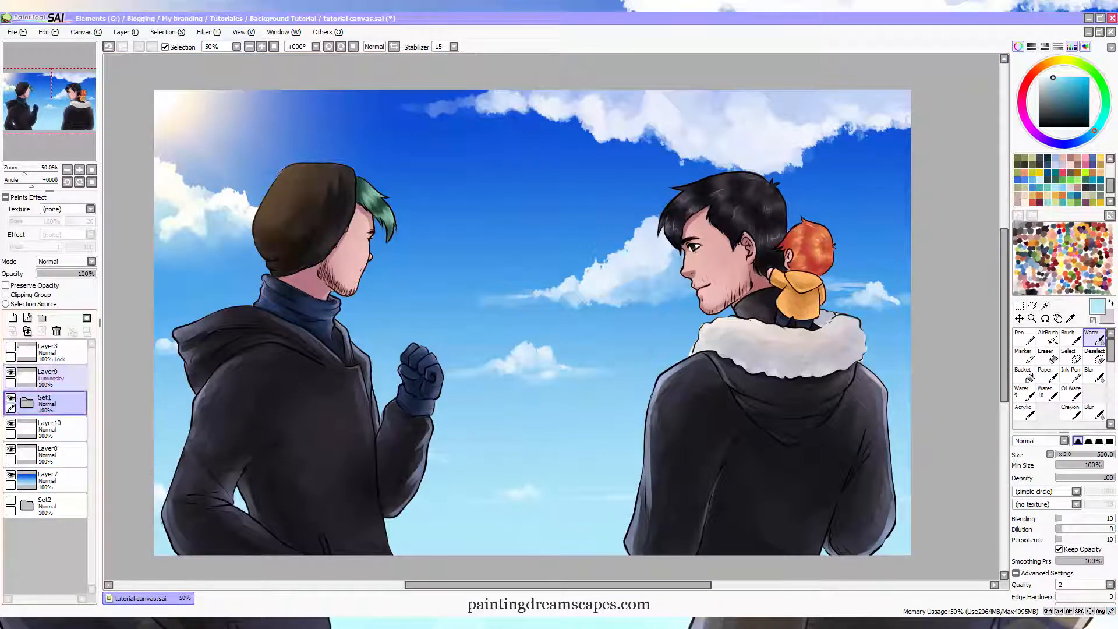
pyautogui.click(55, 378)
pyautogui.hotkey('ctrl', 'z')
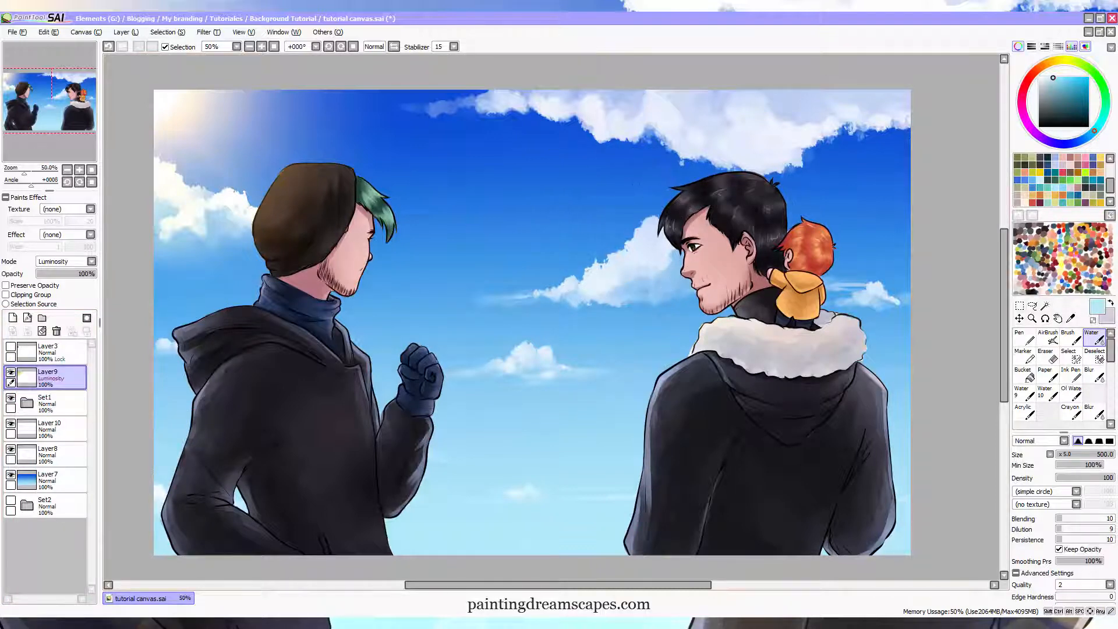
# - Set up the AirBrush at size 500 with a saturated orange and try a glow at density 64 on the left figure's beanie
pyautogui.click(1044, 65)
pyautogui.click(1085, 77)
pyautogui.click(1048, 337)
pyautogui.moveTo(1108, 478); pyautogui.dragTo(1093, 478)
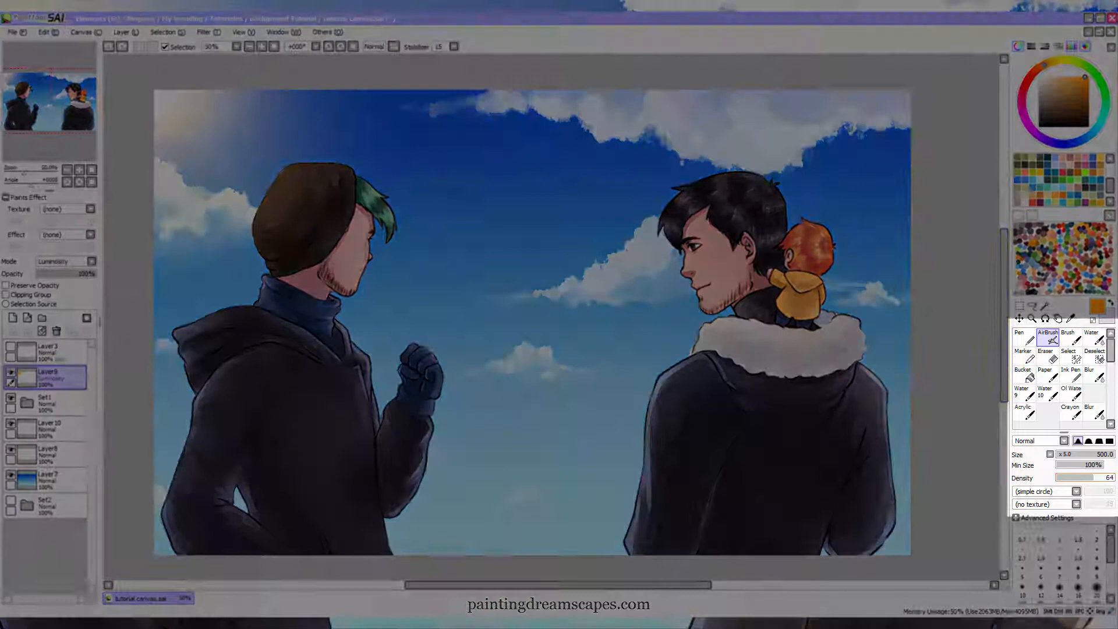
pyautogui.click(288, 227)
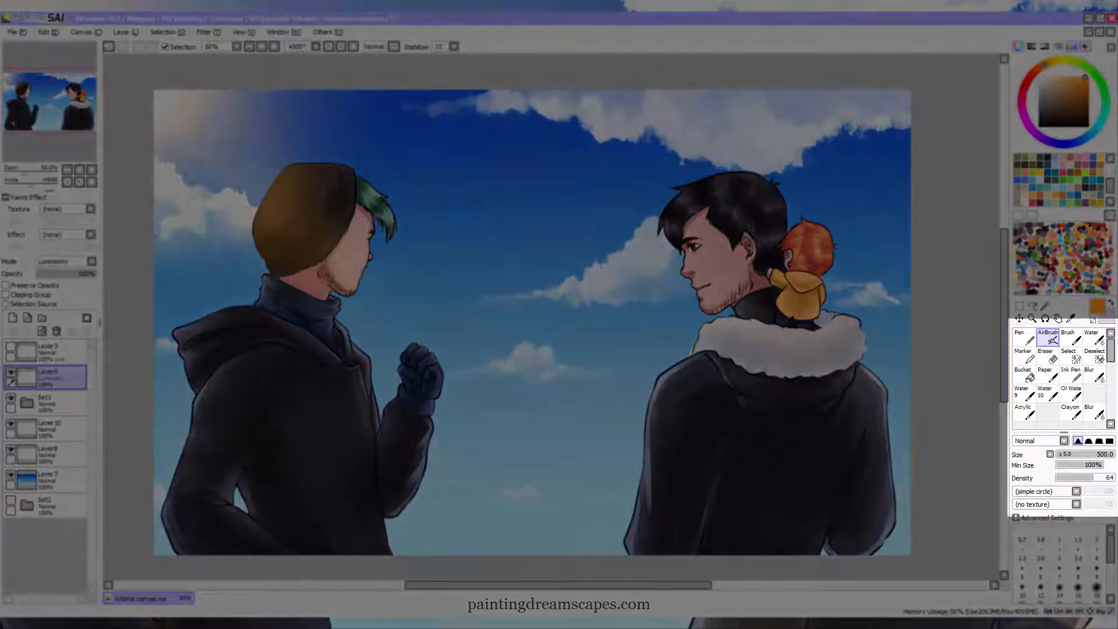
pyautogui.hotkey('ctrl', 'z')
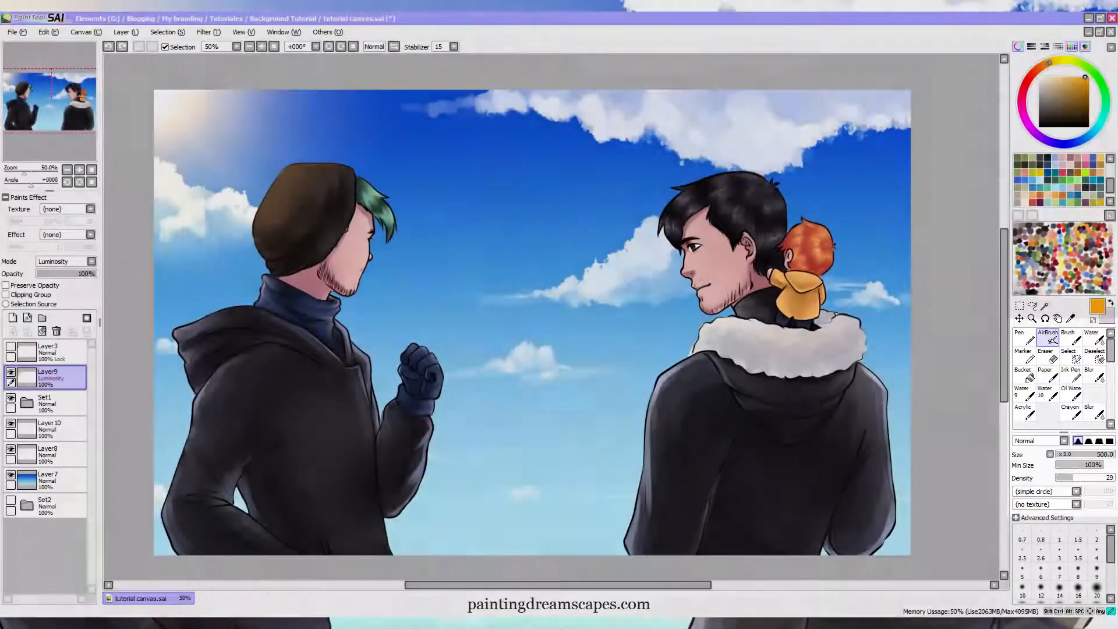
# - Airbrush a light orange glow over the left figure's beanie, face, collar and hood at size 500 and density 29
pyautogui.click(1050, 63)
pyautogui.click(1076, 77)
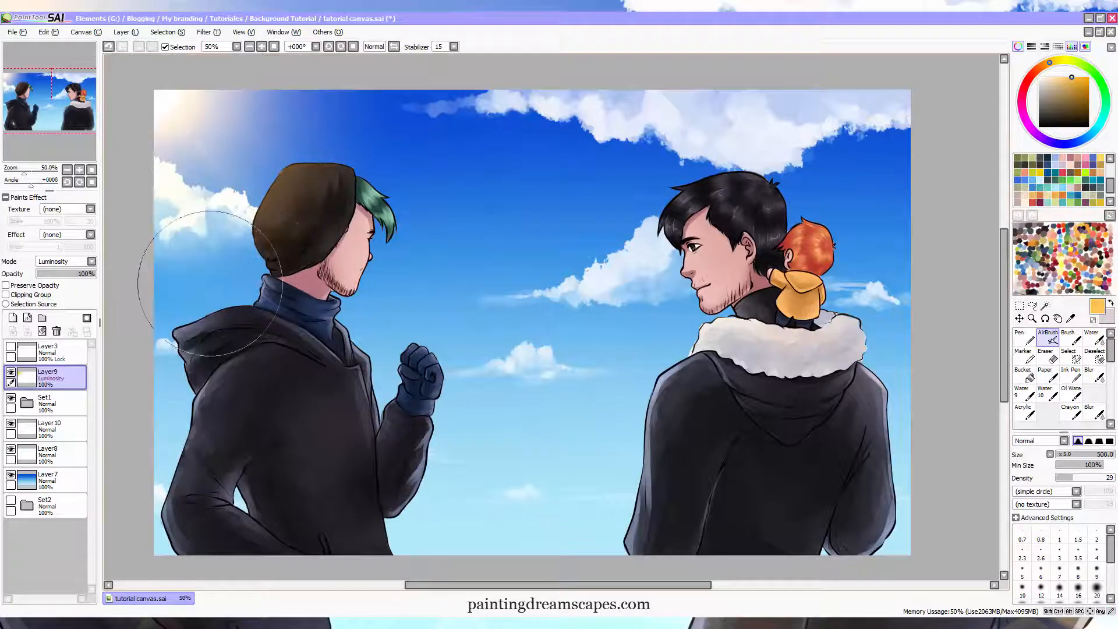
pyautogui.moveTo(181, 311)
pyautogui.mouseDown()
pyautogui.moveTo(285, 321)
pyautogui.moveTo(298, 243)
pyautogui.moveTo(302, 345)
pyautogui.moveTo(319, 303)
pyautogui.moveTo(312, 238)
pyautogui.moveTo(313, 267)
pyautogui.moveTo(194, 128)
pyautogui.moveTo(274, 279)
pyautogui.moveTo(260, 342)
pyautogui.moveTo(173, 296)
pyautogui.mouseUp()
pyautogui.hotkey('ctrl', 'z')
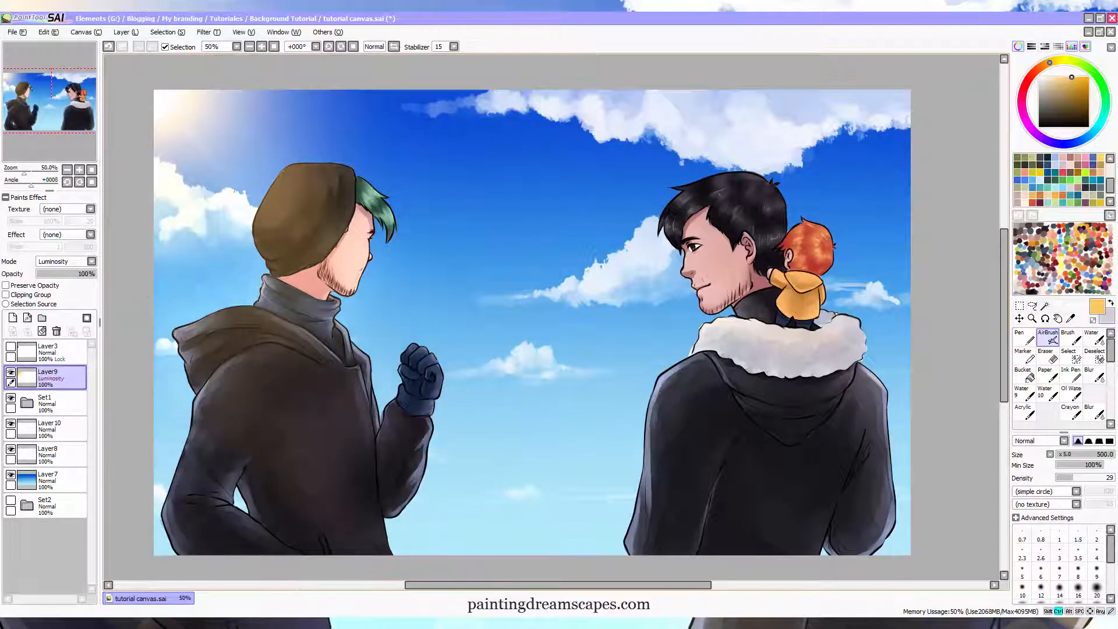
pyautogui.hotkey('ctrl', 'z')
# - Airbrush the light orange glow from the sun outward across the upper sky
pyautogui.moveTo(226, 111)
pyautogui.mouseDown()
pyautogui.moveTo(547, 213)
pyautogui.moveTo(282, 138)
pyautogui.moveTo(456, 180)
pyautogui.mouseUp()
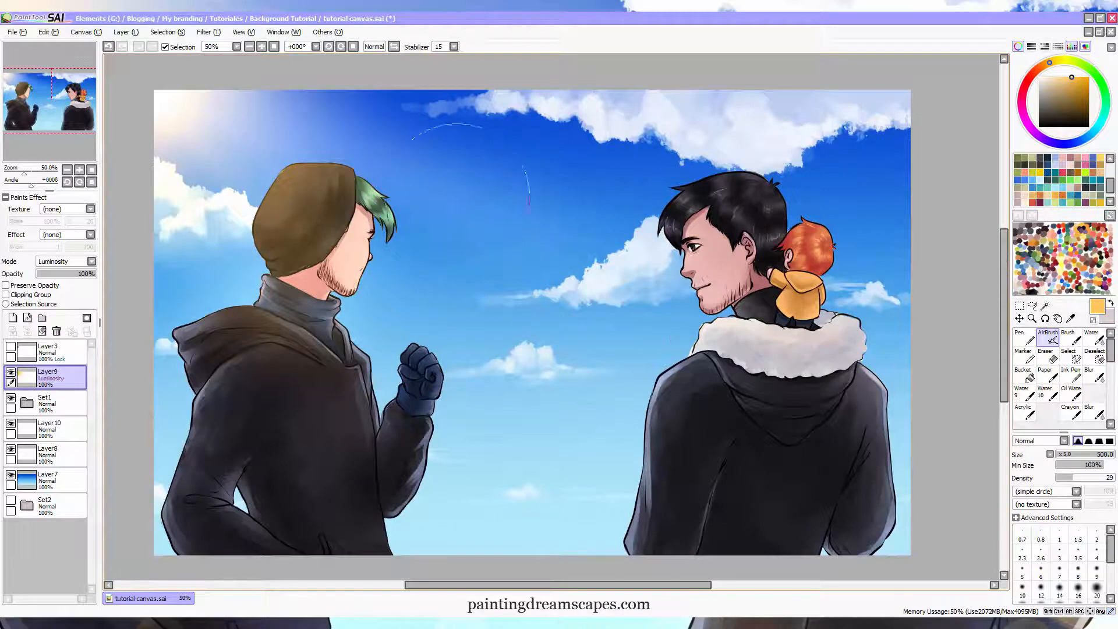
pyautogui.hotkey('ctrl', 'z')
pyautogui.moveTo(181, 105); pyautogui.dragTo(624, 154)
pyautogui.moveTo(217, 82); pyautogui.dragTo(521, 132)
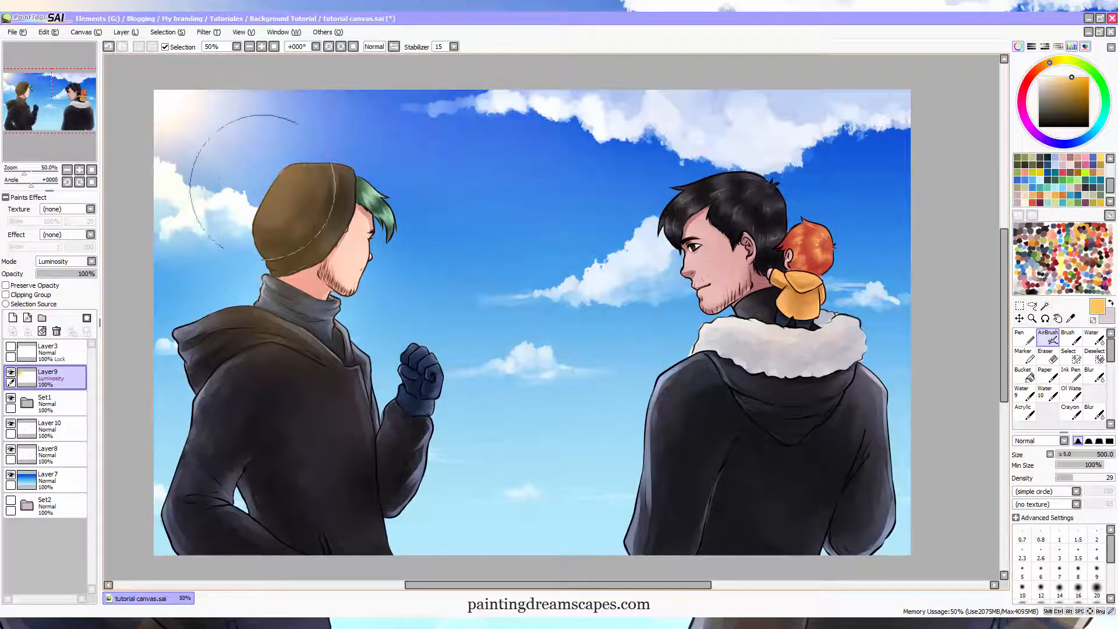
# - Warm the glow around the sun in the upper-left corner with a more saturated orange, comparing it with the previous state
pyautogui.click(1088, 78)
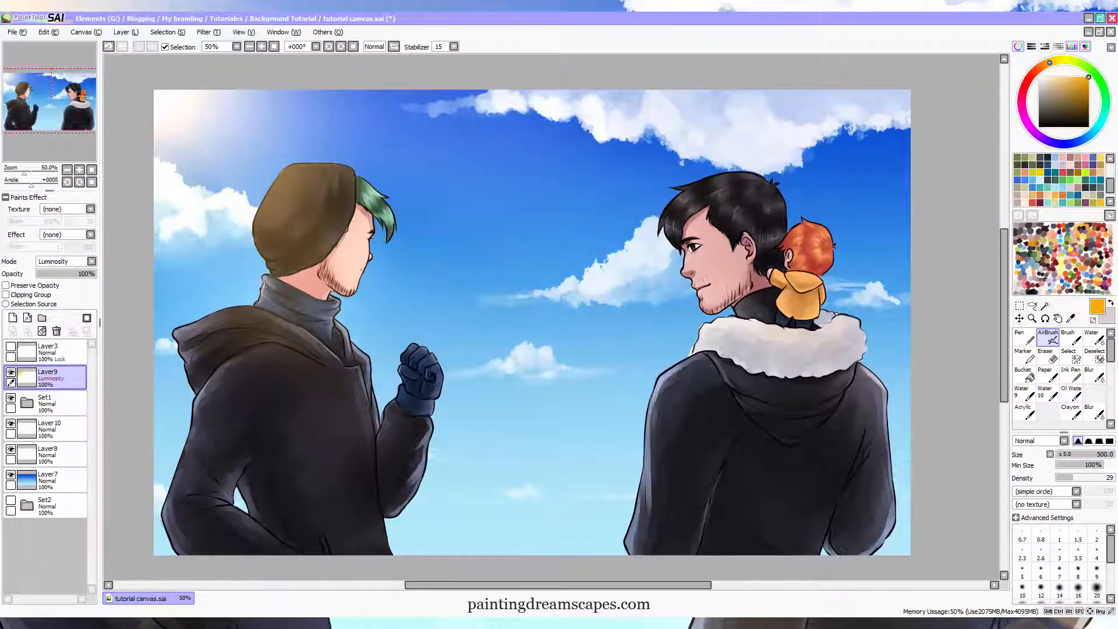
pyautogui.moveTo(205, 103); pyautogui.dragTo(171, 89)
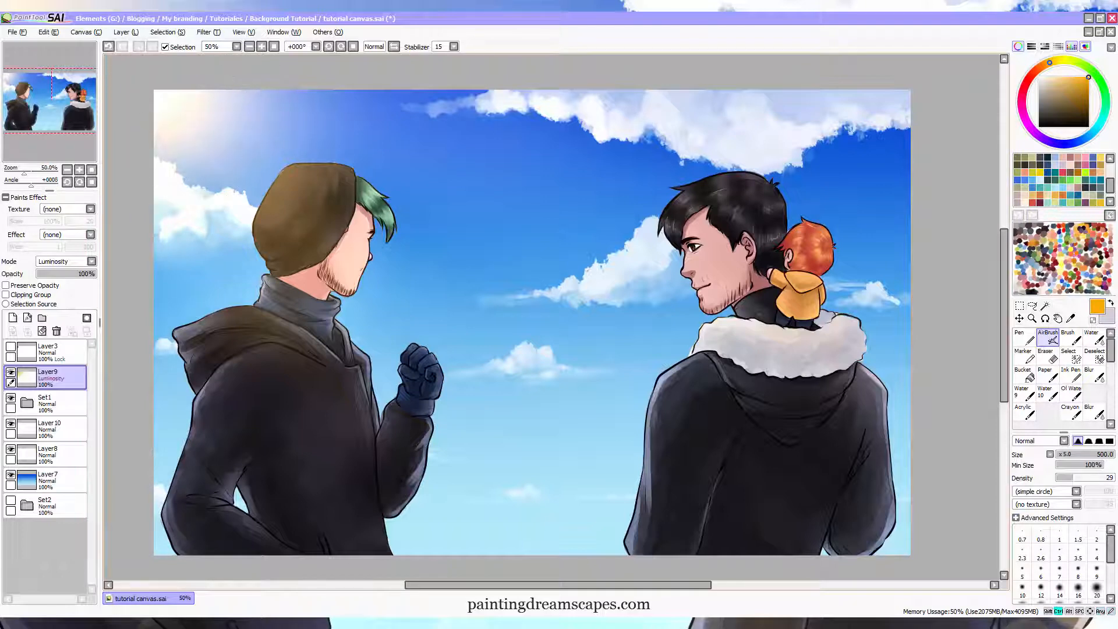
pyautogui.hotkey('ctrl', 'z')
pyautogui.hotkey('ctrl', 'y')
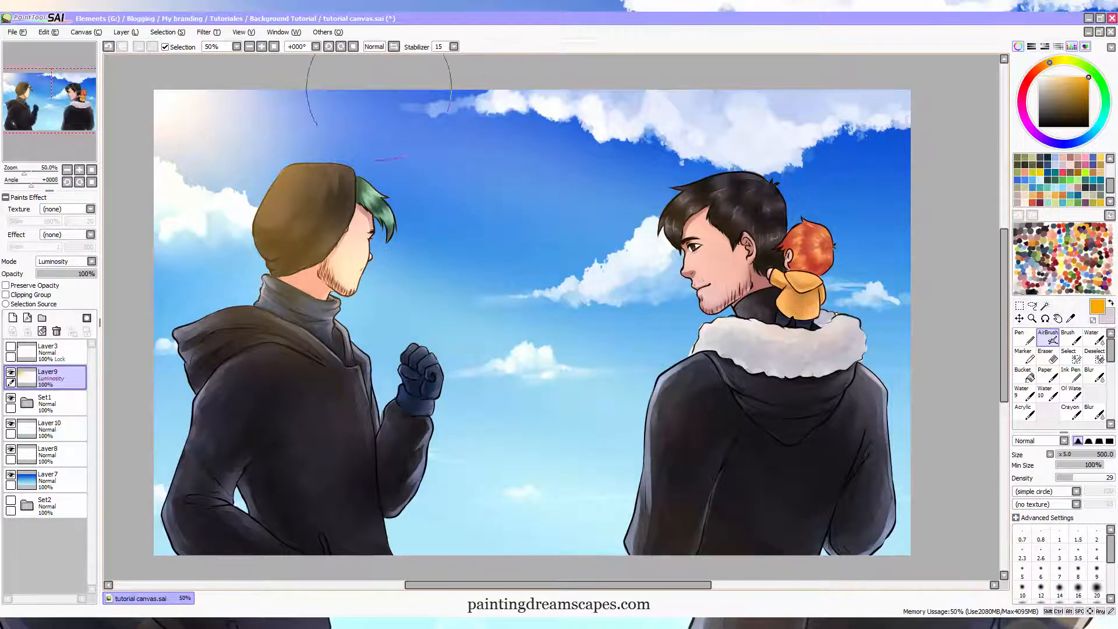
# - Airbrush the saturated orange glow over the right figure's hair, face, shoulder and near arm at density 29
pyautogui.hotkey('ctrl', 'z')
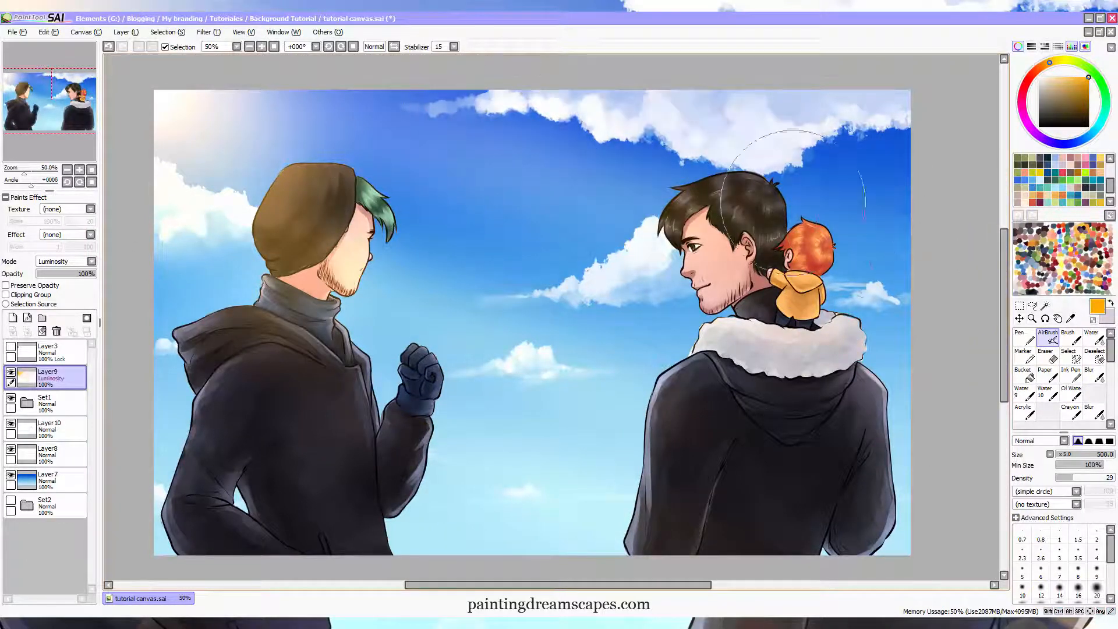
pyautogui.hotkey('ctrl', 'y')
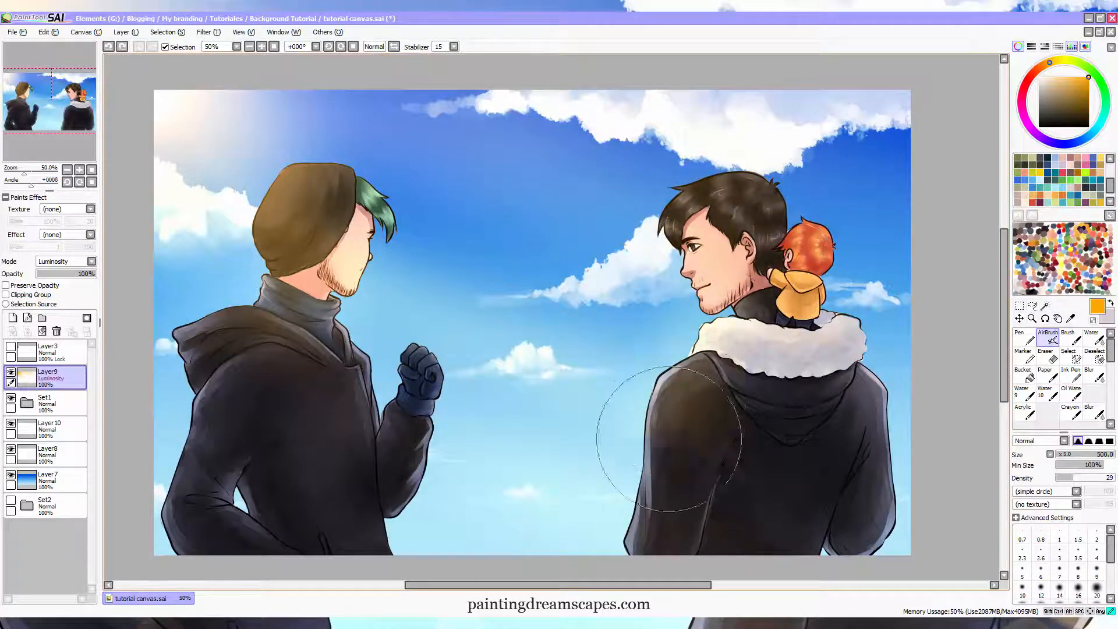
pyautogui.hotkey('ctrl', 'z')
pyautogui.moveTo(723, 254)
pyautogui.mouseDown()
pyautogui.moveTo(788, 354)
pyautogui.moveTo(684, 433)
pyautogui.moveTo(656, 512)
pyautogui.mouseUp()
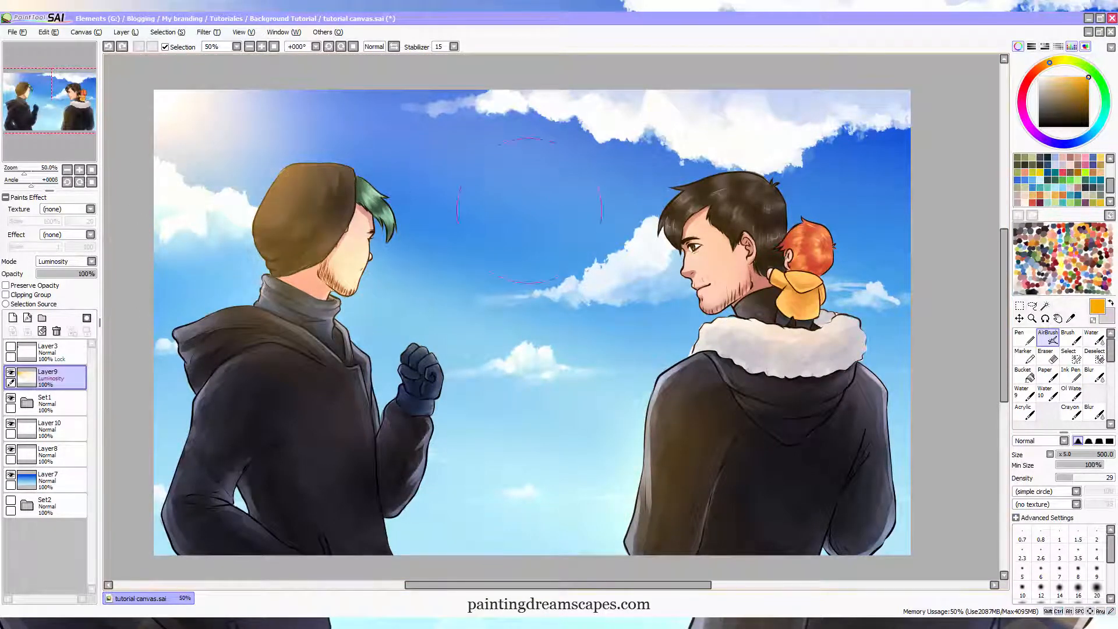
# - Set up the Brush tool with density 18, the simple circle shape and size 105
pyautogui.click(1072, 338)
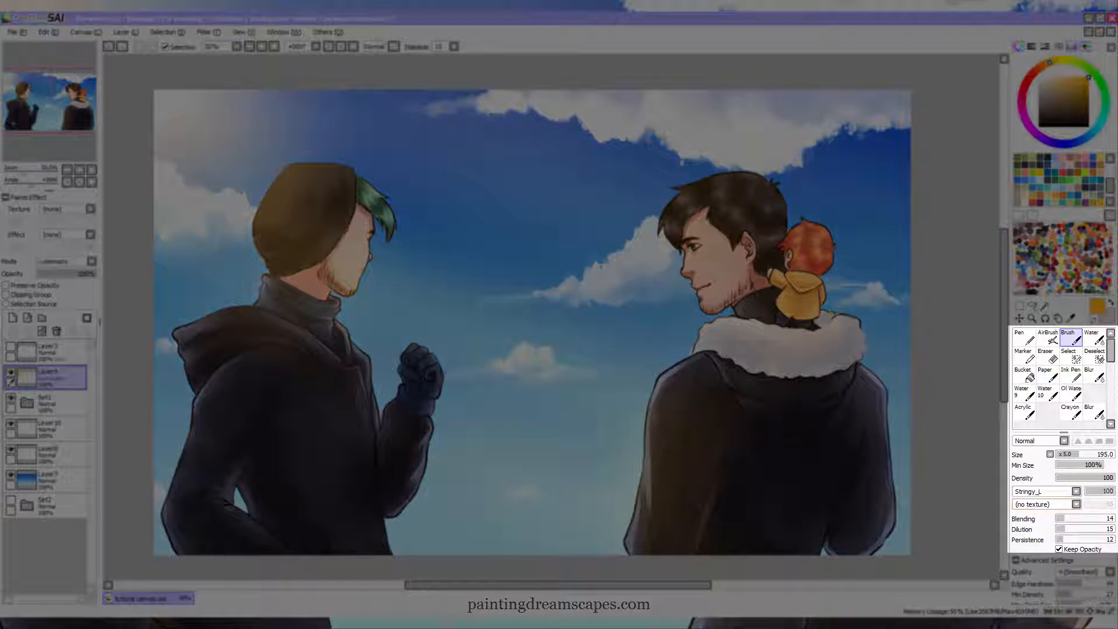
pyautogui.moveTo(1071, 477); pyautogui.dragTo(1068, 477)
pyautogui.click(1076, 491)
pyautogui.moveTo(1076, 587); pyautogui.dragTo(1076, 522)
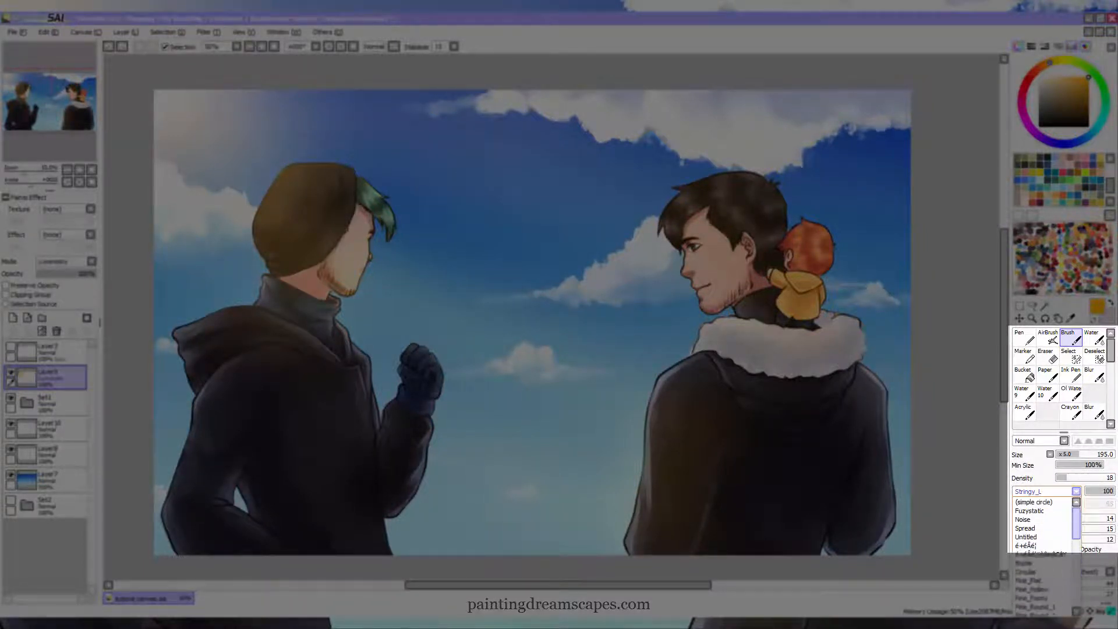
pyautogui.click(1033, 502)
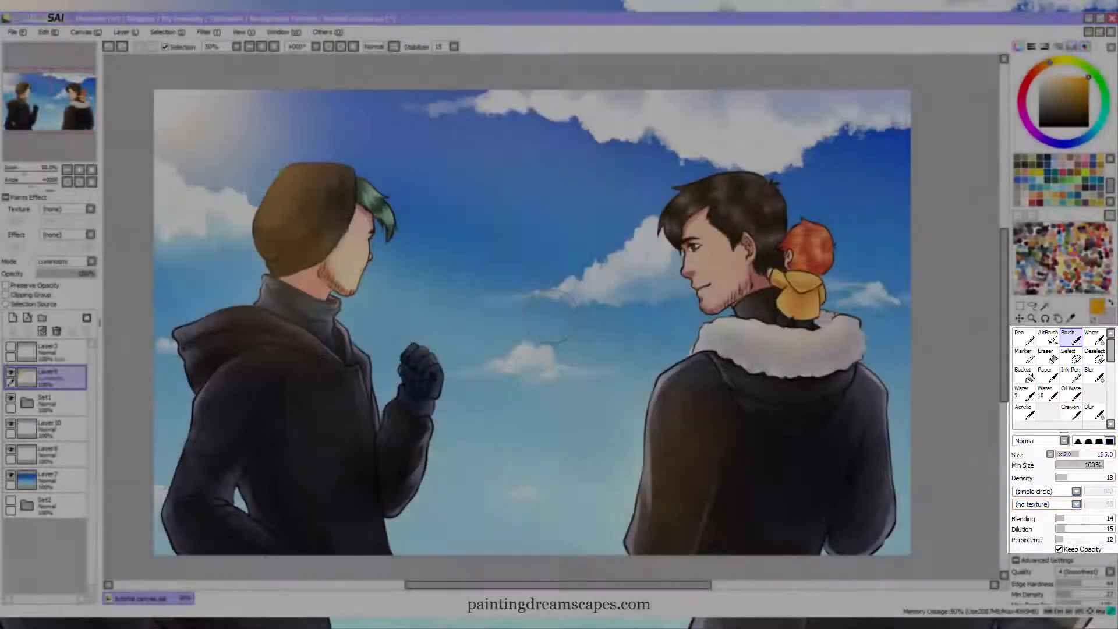
pyautogui.press('[')
pyautogui.press('[')
pyautogui.press('[')
pyautogui.press('[')
pyautogui.press('[')
pyautogui.press('[')
pyautogui.press('[')
pyautogui.press('[')
pyautogui.press('[')
pyautogui.press('[')
pyautogui.press('[')
pyautogui.press('[')
pyautogui.press('[')
pyautogui.press('[')
pyautogui.press('[')
pyautogui.press('[')
pyautogui.press('[')
pyautogui.press('[')
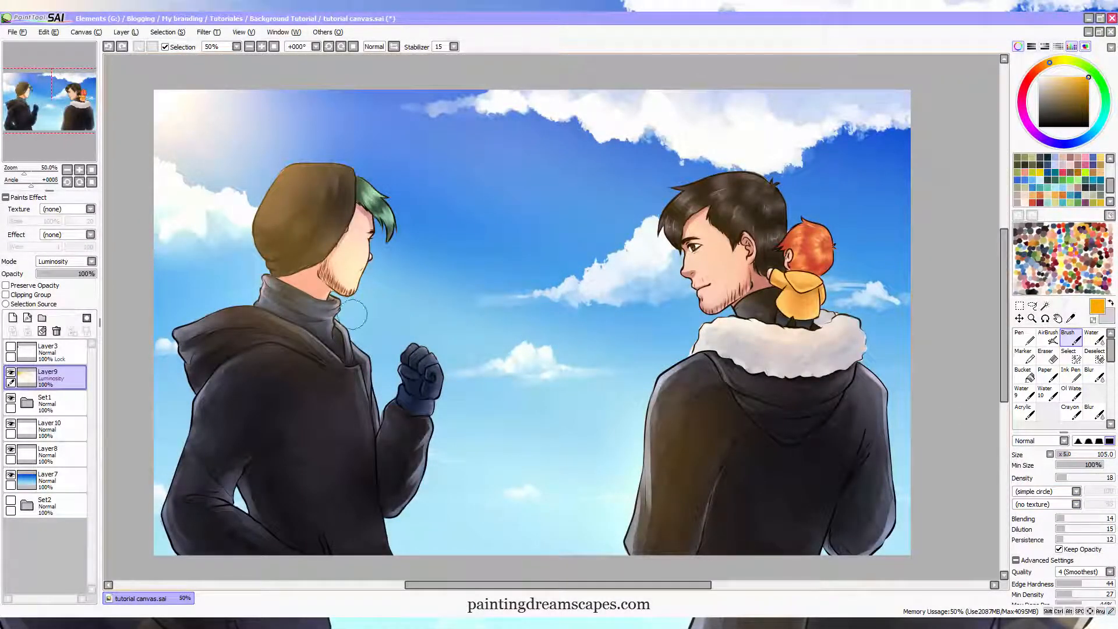
# - Try diagonal light rays from the sun down past the left figure with the orange Brush
pyautogui.moveTo(164, 97); pyautogui.dragTo(417, 385)
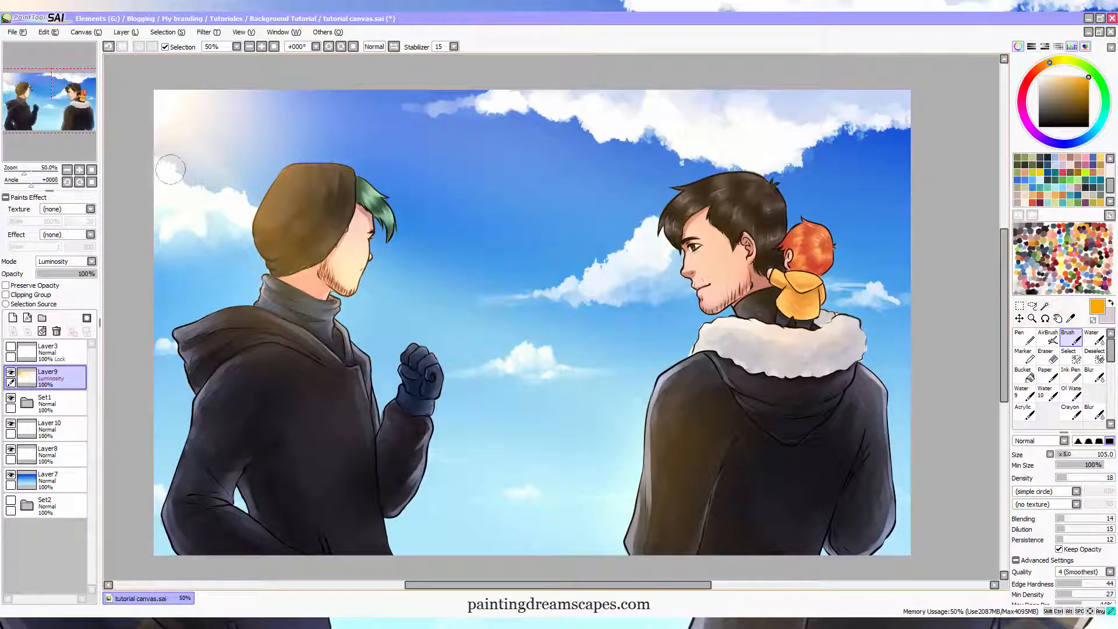
pyautogui.hotkey('ctrl', 'z')
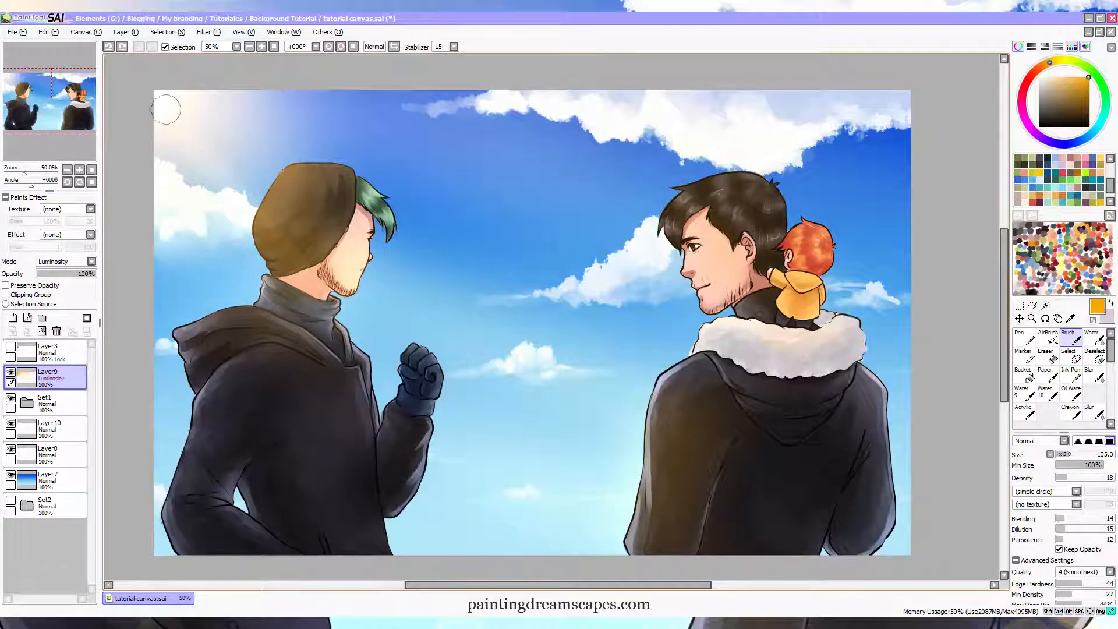
pyautogui.hotkey('ctrl', 'z')
pyautogui.moveTo(166, 111); pyautogui.dragTo(383, 352)
pyautogui.hotkey('ctrl', 'z')
pyautogui.moveTo(187, 135); pyautogui.dragTo(553, 544)
pyautogui.hotkey('ctrl', 'z')
# - Paint soft orange light rays fanning out from the sun across both figures, the upper sky and the left side with the Brush at size 105
pyautogui.moveTo(166, 107); pyautogui.dragTo(535, 533)
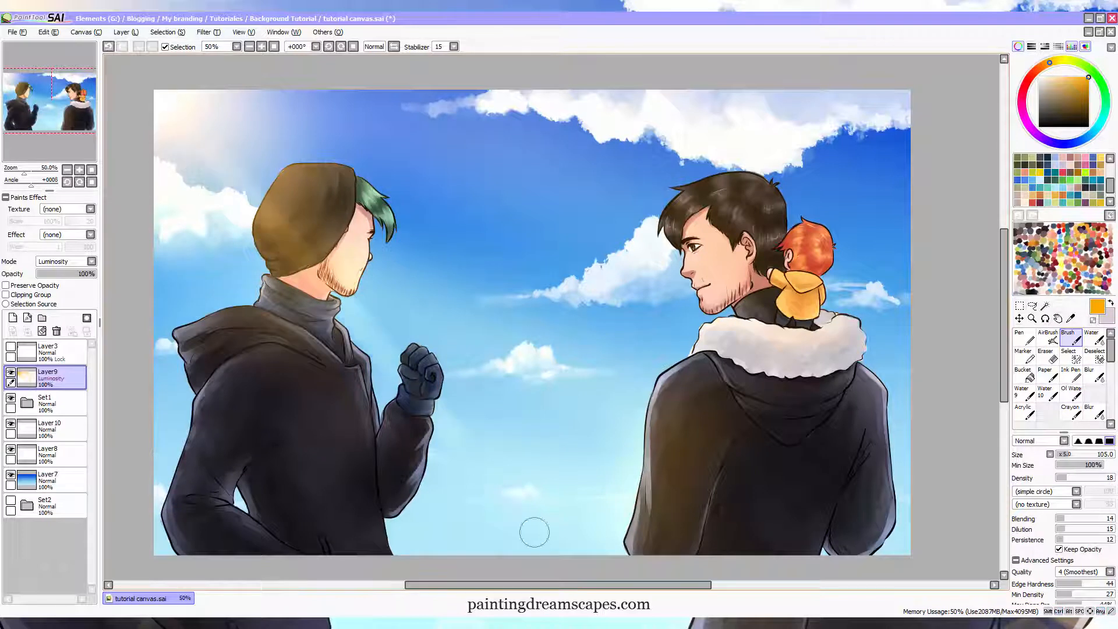
pyautogui.moveTo(260, 116); pyautogui.dragTo(721, 275)
pyautogui.moveTo(225, 89); pyautogui.dragTo(810, 178)
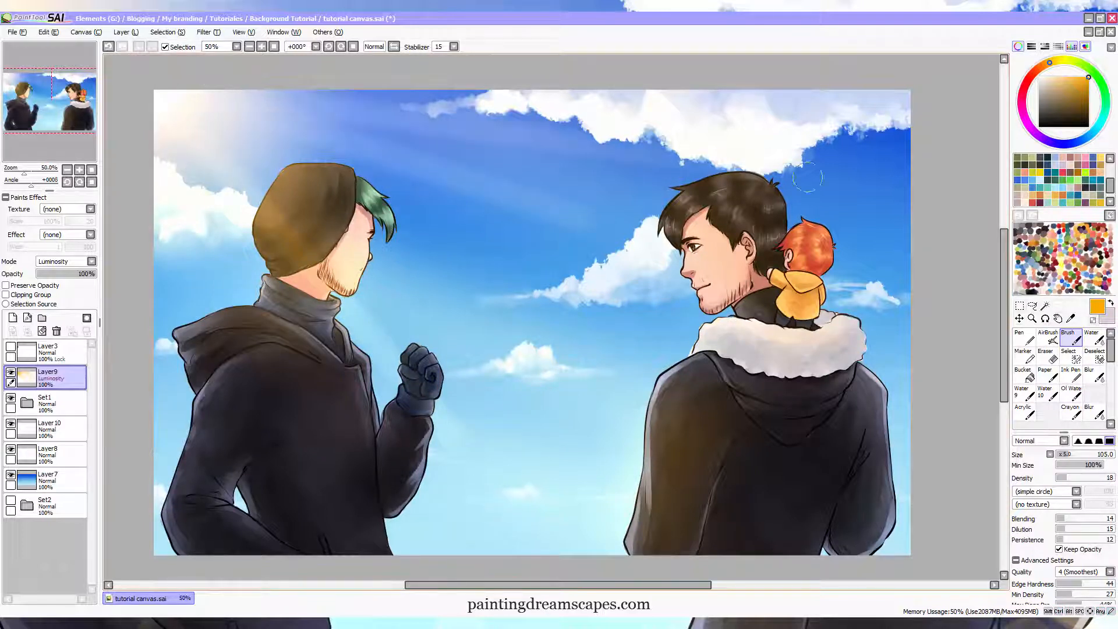
pyautogui.hotkey('ctrl', 'z')
pyautogui.moveTo(218, 90); pyautogui.dragTo(672, 113)
pyautogui.moveTo(127, 157); pyautogui.dragTo(318, 509)
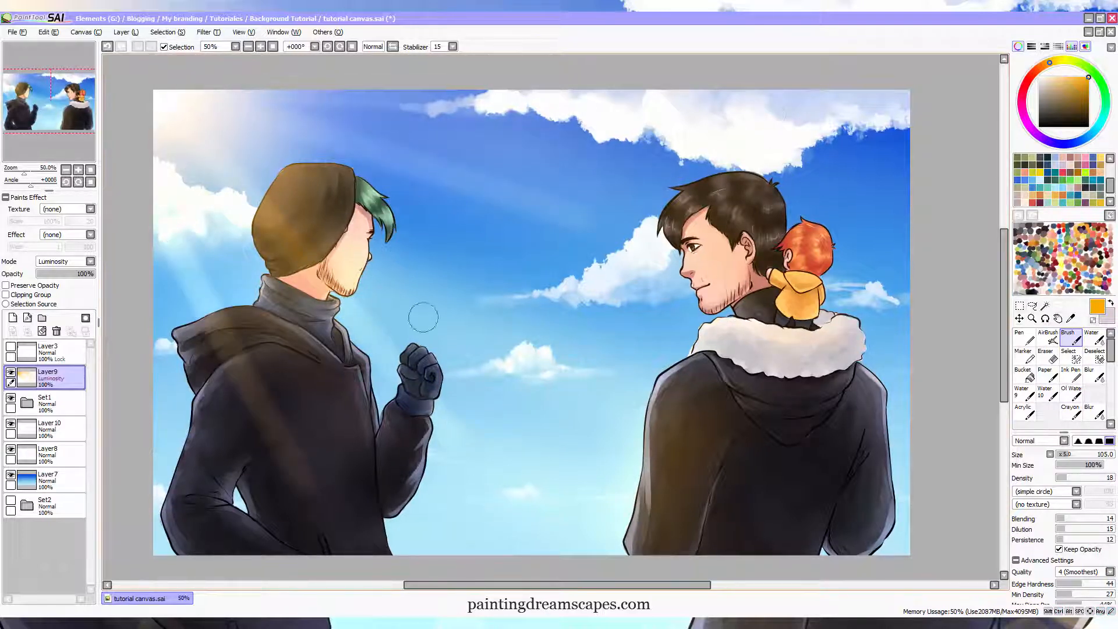
# - Airbrush muted blue over the right figure's hair and jacket and the left figure's jacket at size 500 and density 29
pyautogui.click(1092, 336)
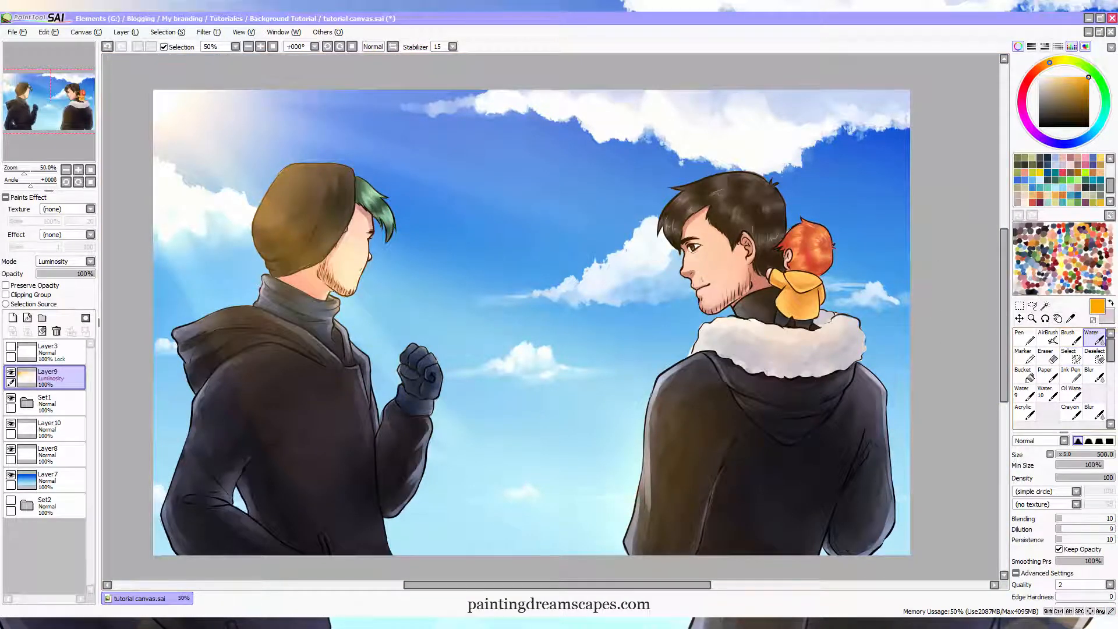
pyautogui.press('n')
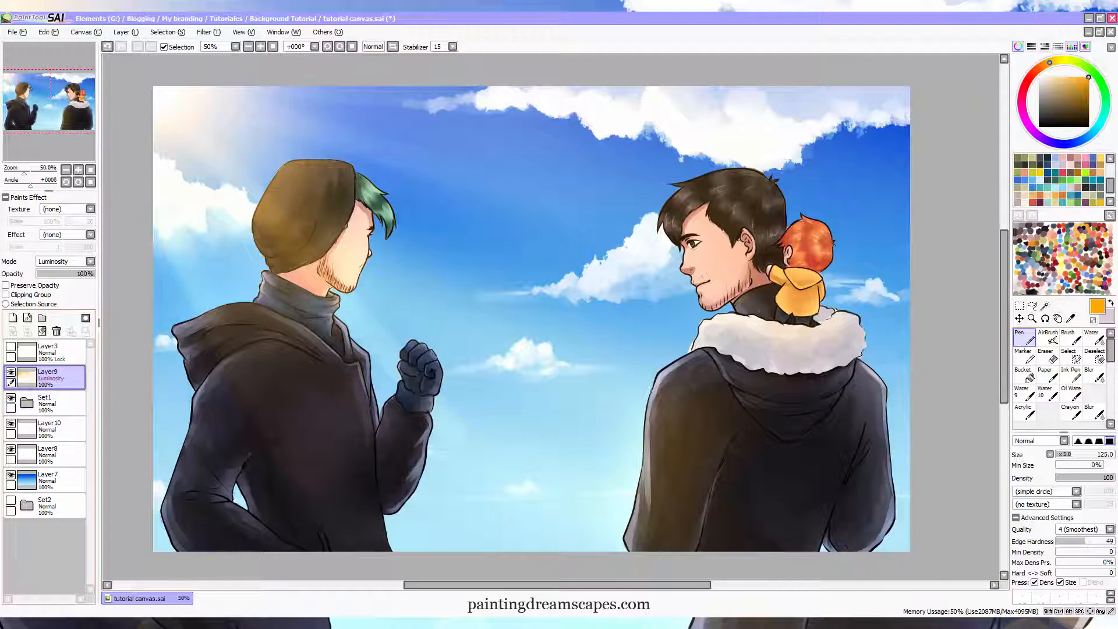
pyautogui.click(1051, 339)
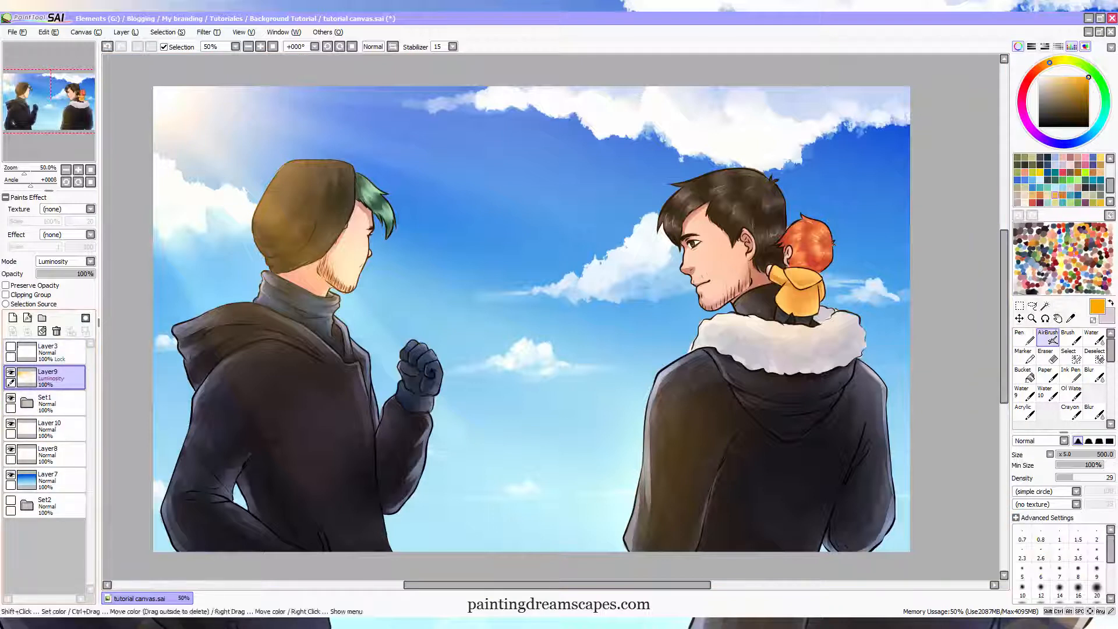
pyautogui.click(1025, 180)
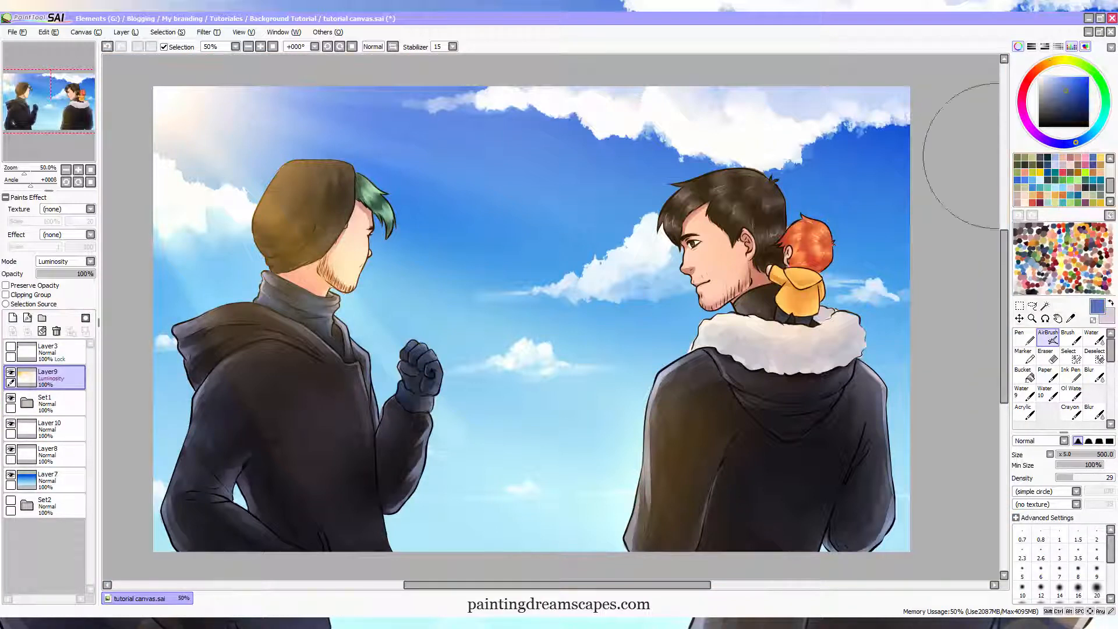
pyautogui.moveTo(754, 245); pyautogui.dragTo(712, 323)
pyautogui.hotkey('ctrl', 'z')
pyautogui.moveTo(748, 198)
pyautogui.mouseDown()
pyautogui.moveTo(714, 221)
pyautogui.moveTo(776, 269)
pyautogui.moveTo(820, 399)
pyautogui.moveTo(811, 318)
pyautogui.moveTo(787, 468)
pyautogui.moveTo(849, 423)
pyautogui.moveTo(822, 503)
pyautogui.moveTo(864, 468)
pyautogui.moveTo(774, 365)
pyautogui.moveTo(739, 449)
pyautogui.moveTo(667, 509)
pyautogui.moveTo(805, 435)
pyautogui.moveTo(571, 550)
pyautogui.moveTo(248, 317)
pyautogui.moveTo(209, 553)
pyautogui.moveTo(269, 504)
pyautogui.moveTo(333, 516)
pyautogui.moveTo(283, 350)
pyautogui.moveTo(411, 386)
pyautogui.moveTo(364, 372)
pyautogui.moveTo(295, 252)
pyautogui.moveTo(184, 365)
pyautogui.moveTo(332, 250)
pyautogui.moveTo(289, 348)
pyautogui.moveTo(286, 255)
pyautogui.moveTo(301, 452)
pyautogui.moveTo(352, 405)
pyautogui.moveTo(376, 501)
pyautogui.mouseUp()
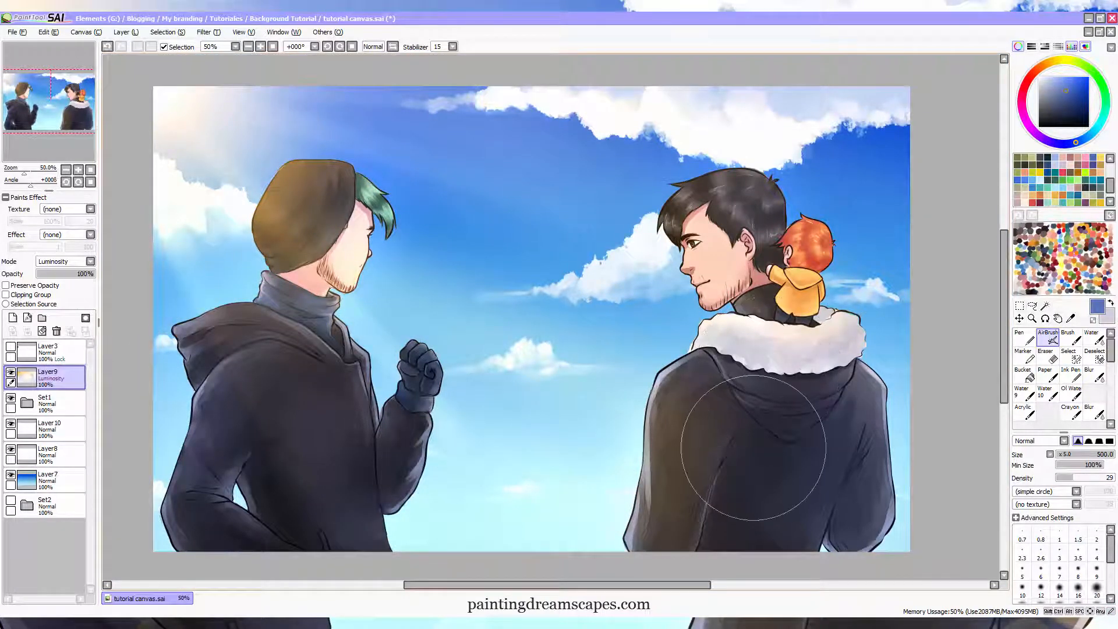
# - Airbrush the saturated orange back over the left figure, the sunlit sky and the right figure's jacket at size 500
pyautogui.click(1049, 62)
pyautogui.click(1088, 77)
pyautogui.moveTo(245, 285)
pyautogui.mouseDown()
pyautogui.moveTo(157, 279)
pyautogui.moveTo(215, 416)
pyautogui.mouseUp()
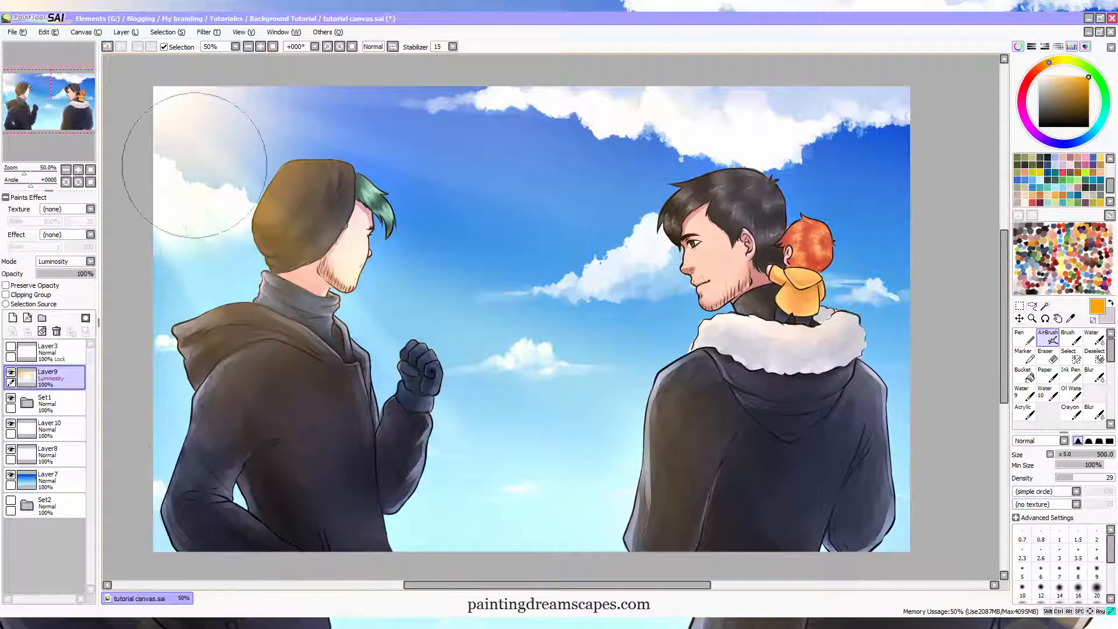
pyautogui.moveTo(195, 166); pyautogui.dragTo(420, 161)
pyautogui.moveTo(230, 87); pyautogui.dragTo(653, 173)
pyautogui.moveTo(280, 200)
pyautogui.mouseDown()
pyautogui.moveTo(649, 326)
pyautogui.moveTo(486, 185)
pyautogui.moveTo(915, 350)
pyautogui.mouseUp()
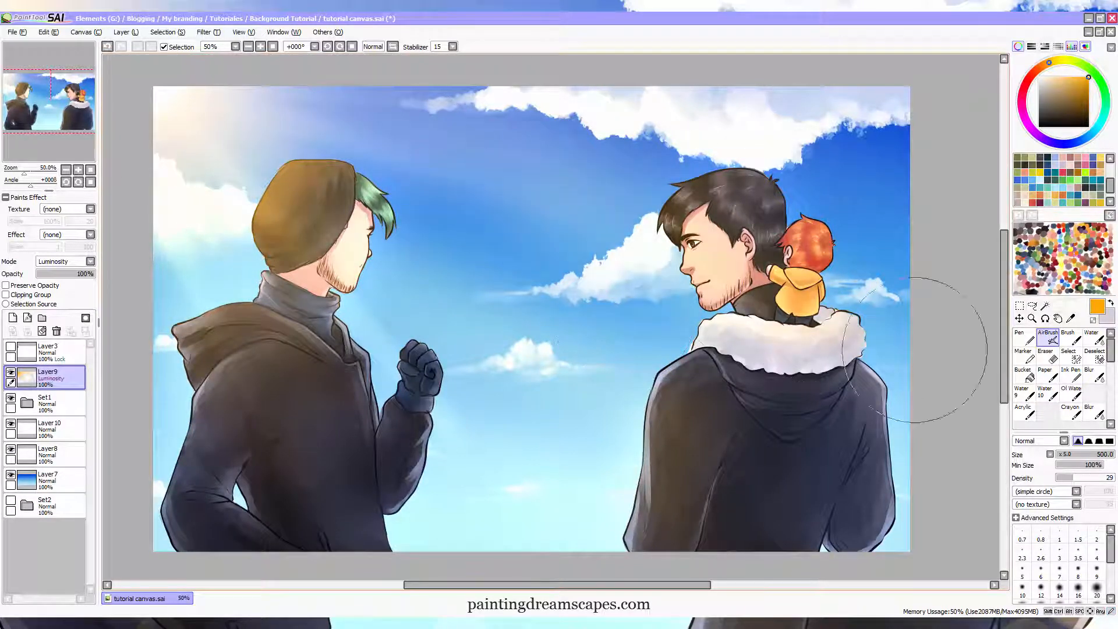
pyautogui.moveTo(684, 394); pyautogui.dragTo(834, 508)
pyautogui.moveTo(651, 387); pyautogui.dragTo(775, 436)
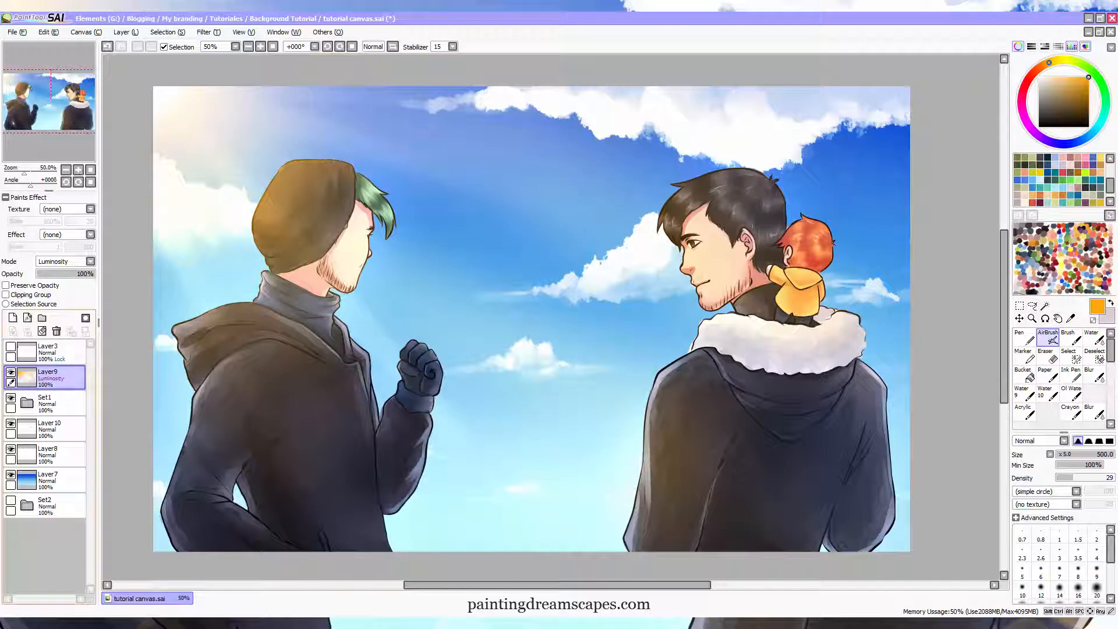
# - Add a new layer above Layer9 and set its blending mode to Luminosity
pyautogui.click(12, 318)
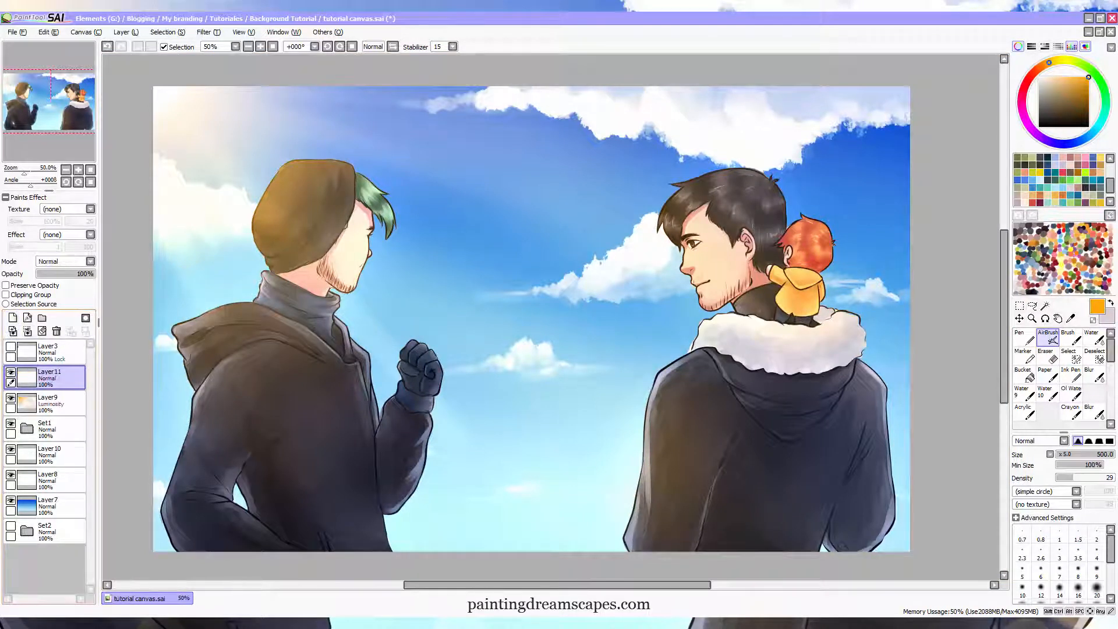
pyautogui.click(61, 261)
pyautogui.click(53, 307)
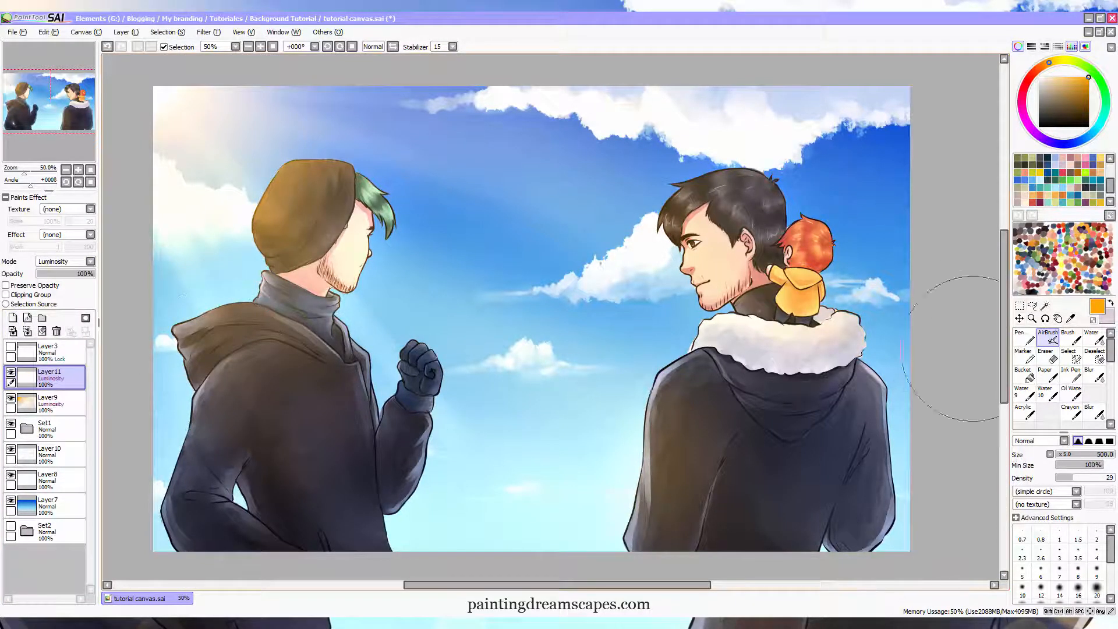
# - Choose the Brush tool at density 100 and set the stabilizer to 0
pyautogui.press('n')
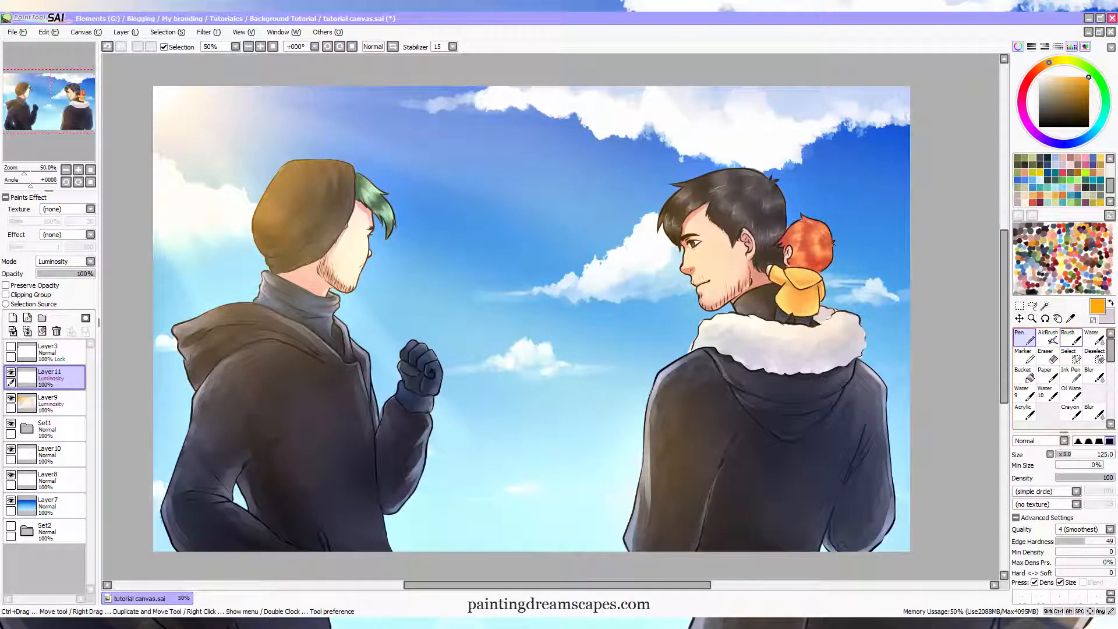
pyautogui.press('b')
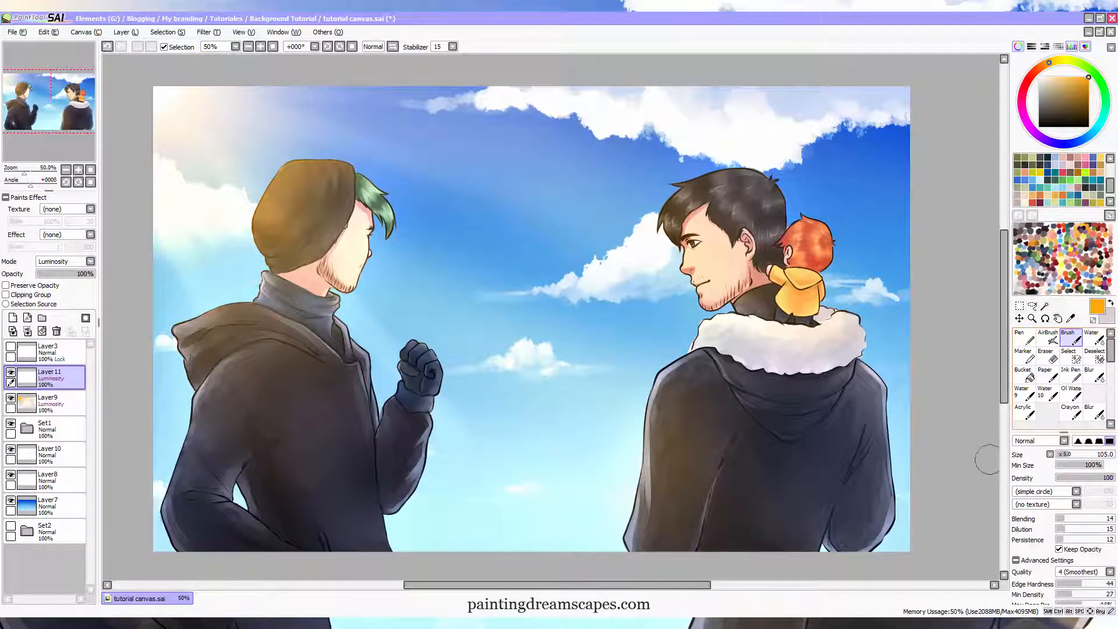
pyautogui.moveTo(483, 185)
pyautogui.mouseDown()
pyautogui.moveTo(462, 123)
pyautogui.moveTo(440, 113)
pyautogui.moveTo(452, 70)
pyautogui.mouseUp()
pyautogui.moveTo(440, 114)
pyautogui.mouseDown()
pyautogui.moveTo(459, 67)
pyautogui.moveTo(483, 97)
pyautogui.mouseUp()
pyautogui.click(453, 46)
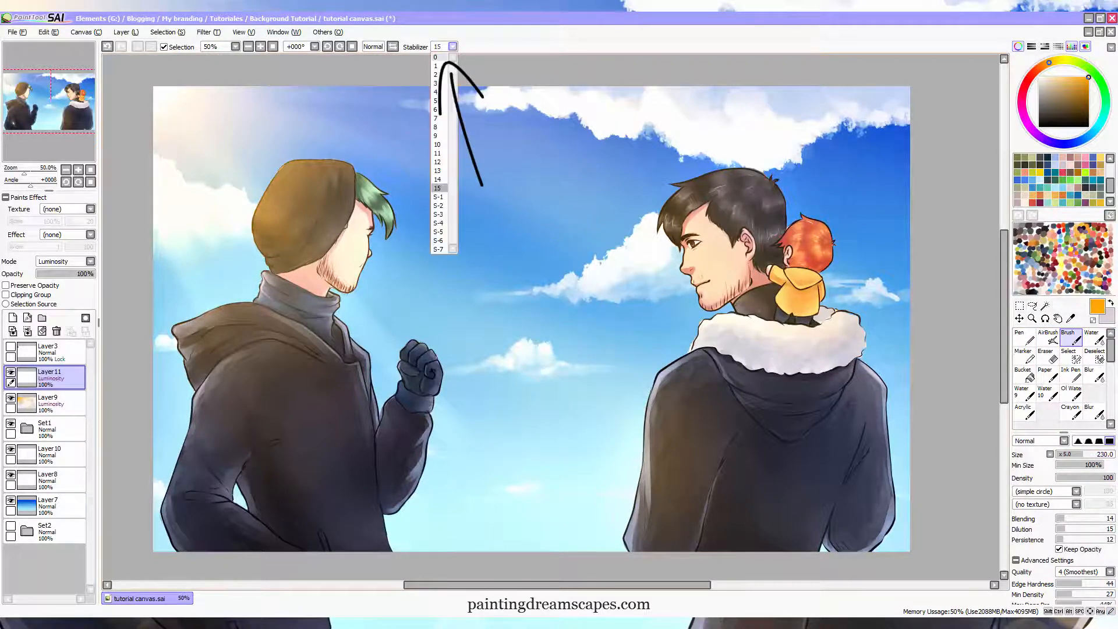
pyautogui.click(439, 57)
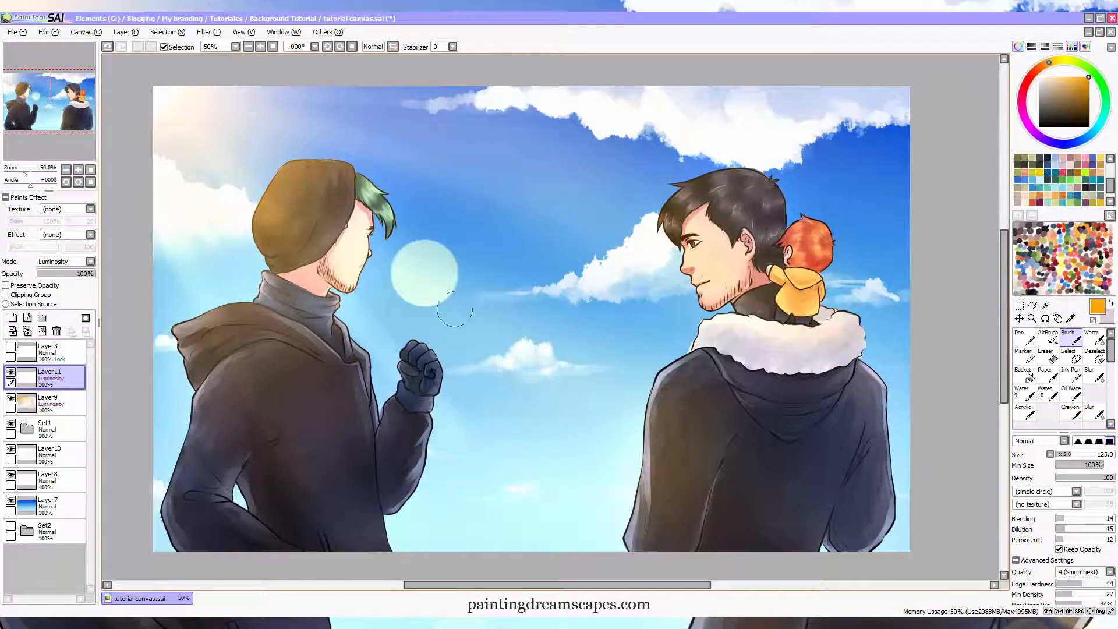
# - Stamp orange lens-flare circles at Brush size 125 in the sky, beside the small doll and over both figures' lower jackets
pyautogui.click(455, 288)
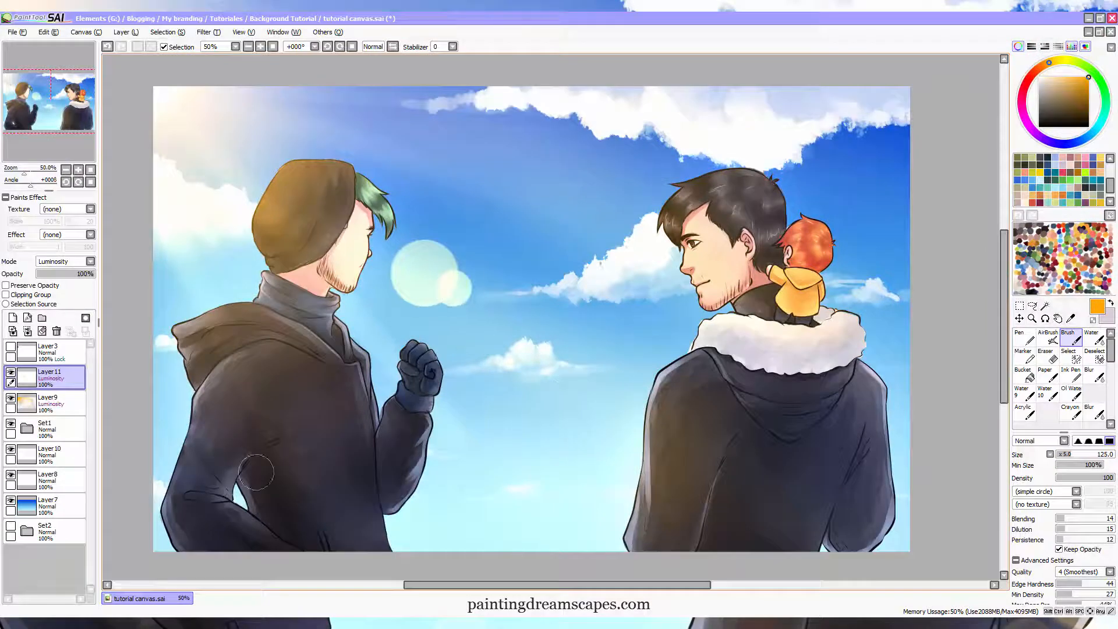
pyautogui.click(640, 504)
pyautogui.click(831, 272)
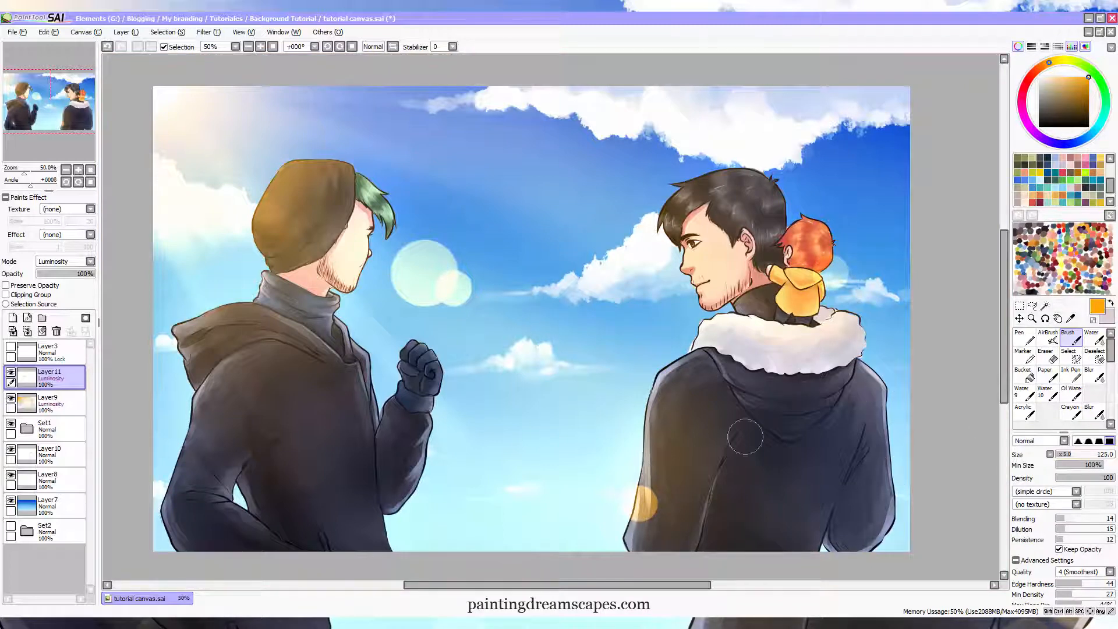
pyautogui.click(472, 536)
pyautogui.click(583, 483)
pyautogui.click(213, 502)
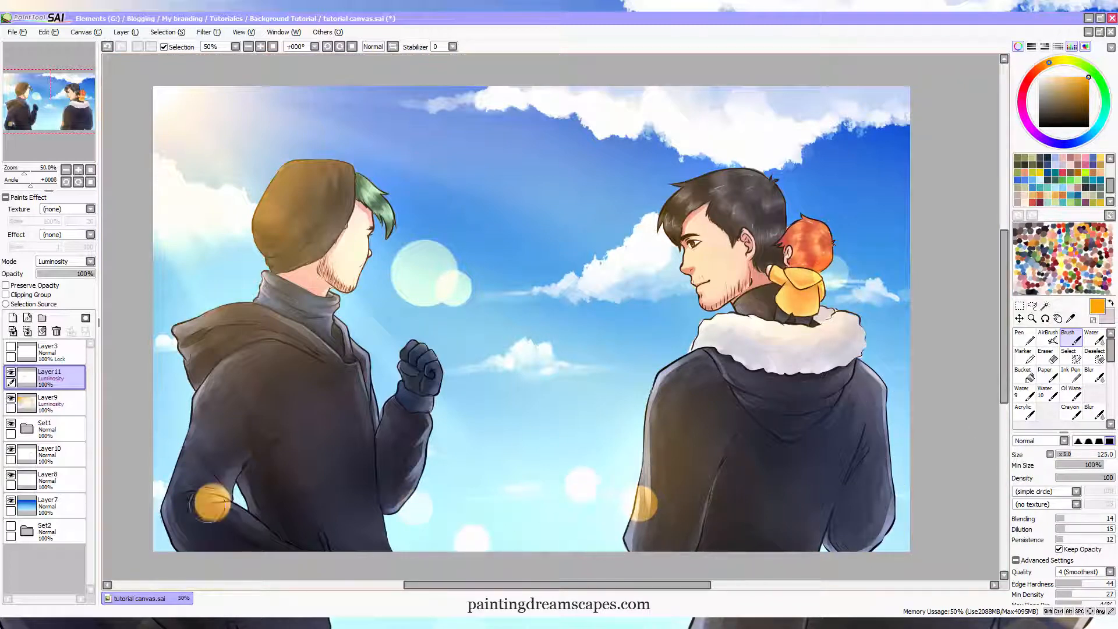
pyautogui.click(192, 435)
pyautogui.click(269, 528)
pyautogui.click(801, 464)
pyautogui.click(882, 441)
pyautogui.click(898, 500)
pyautogui.click(844, 542)
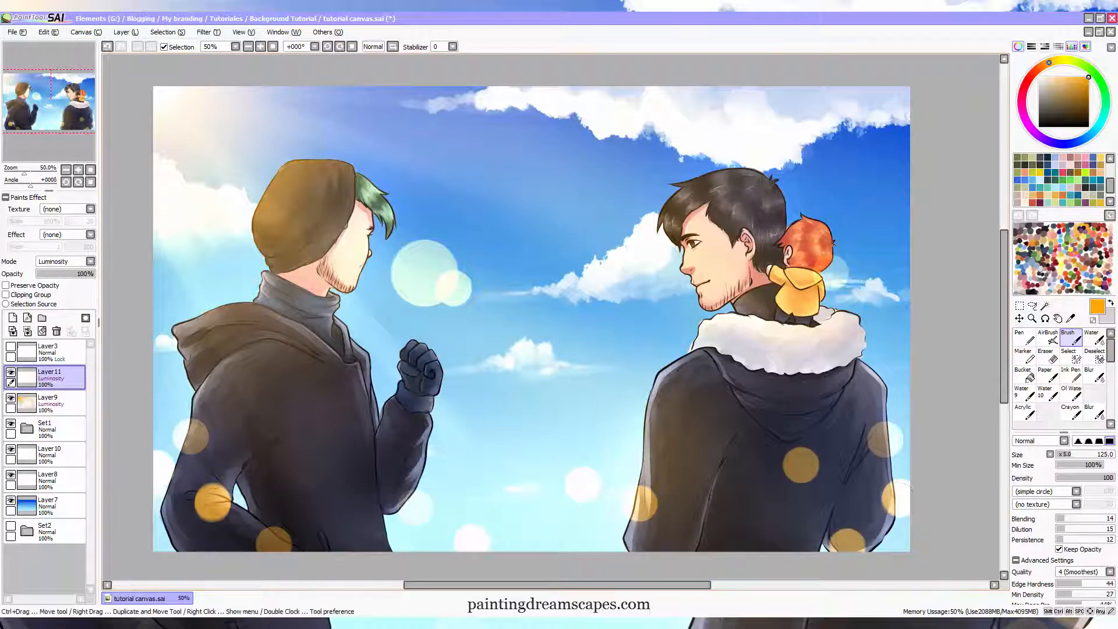
# - Fade the inside of the large flare circle on the right figure's far sleeve with the Eraser at density 39 and size 195
pyautogui.click(1049, 356)
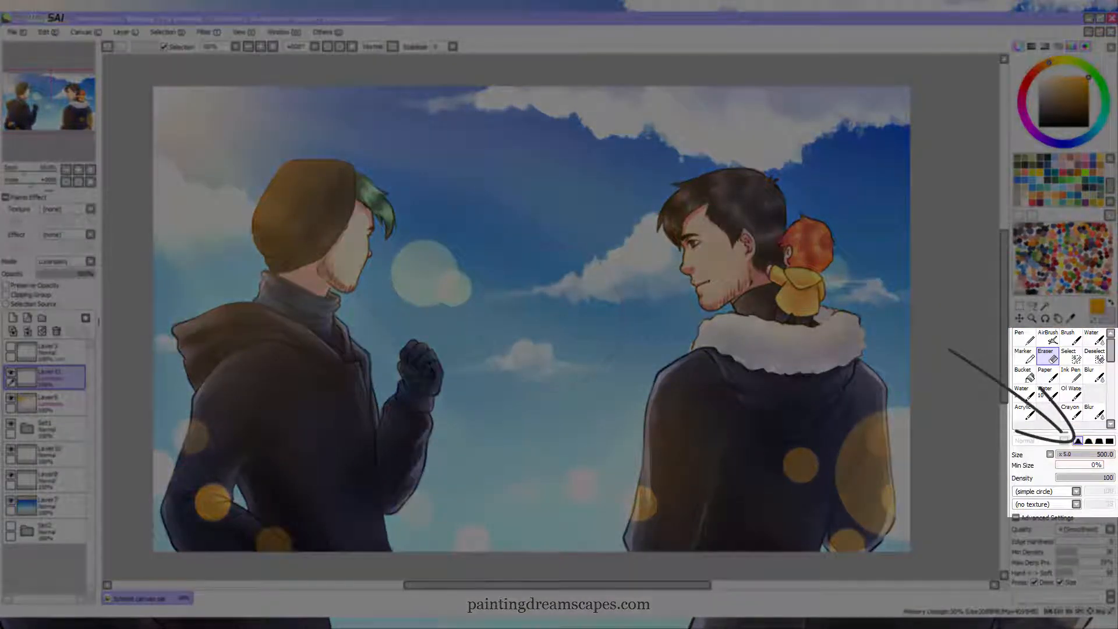
pyautogui.click(1059, 478)
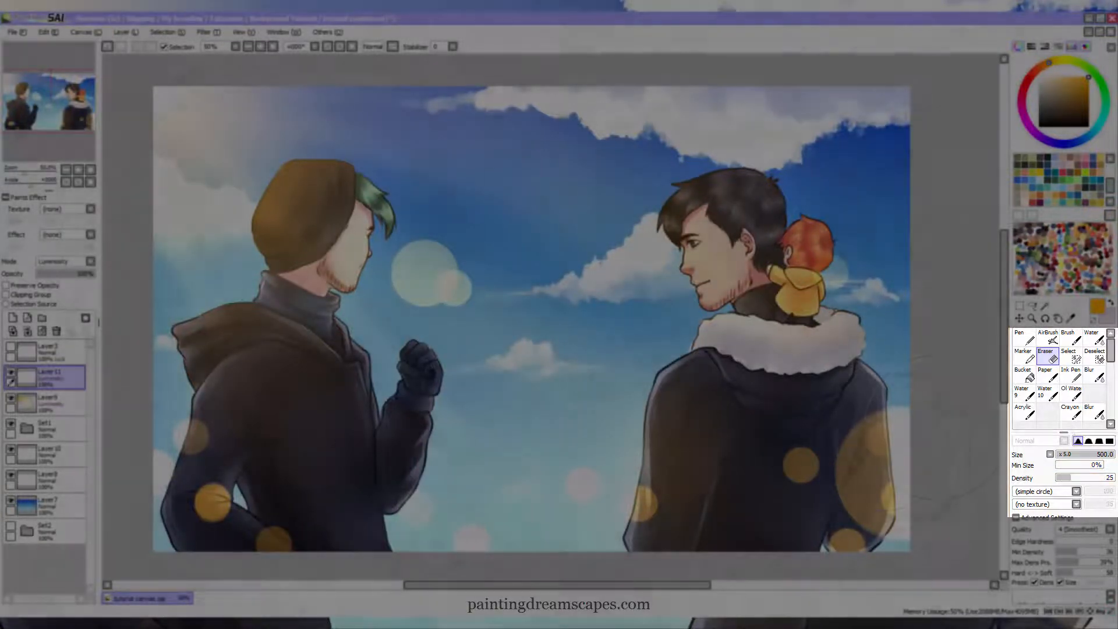
pyautogui.moveTo(1113, 454); pyautogui.dragTo(1092, 455)
pyautogui.moveTo(898, 457)
pyautogui.mouseDown()
pyautogui.moveTo(888, 487)
pyautogui.moveTo(909, 469)
pyautogui.moveTo(904, 452)
pyautogui.moveTo(936, 459)
pyautogui.moveTo(875, 489)
pyautogui.moveTo(932, 437)
pyautogui.moveTo(958, 528)
pyautogui.mouseUp()
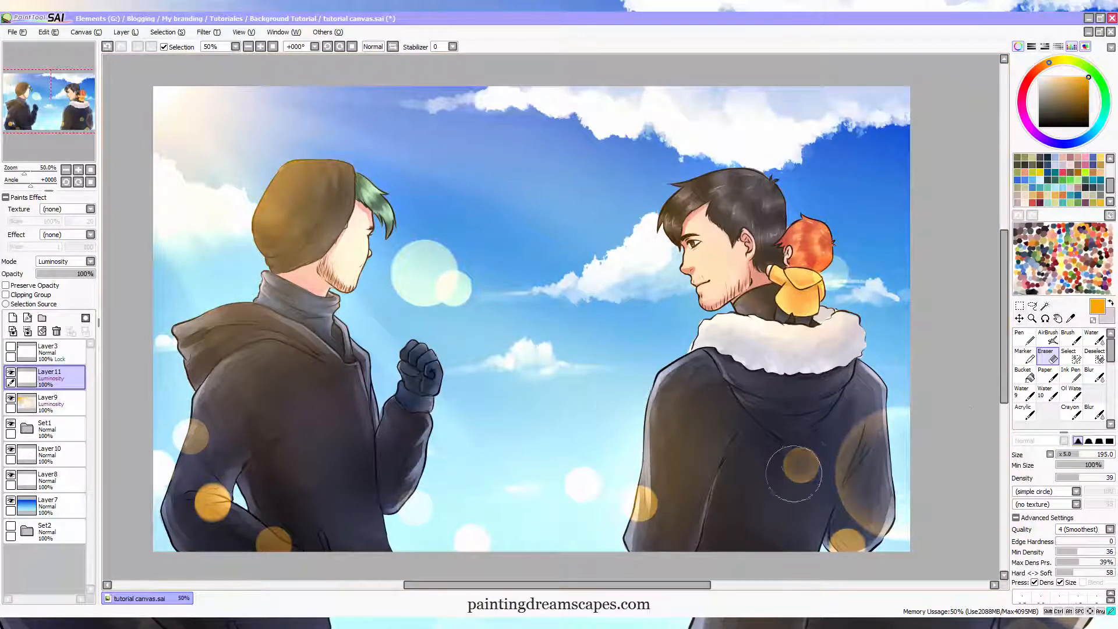
pyautogui.hotkey('ctrl', 'z')
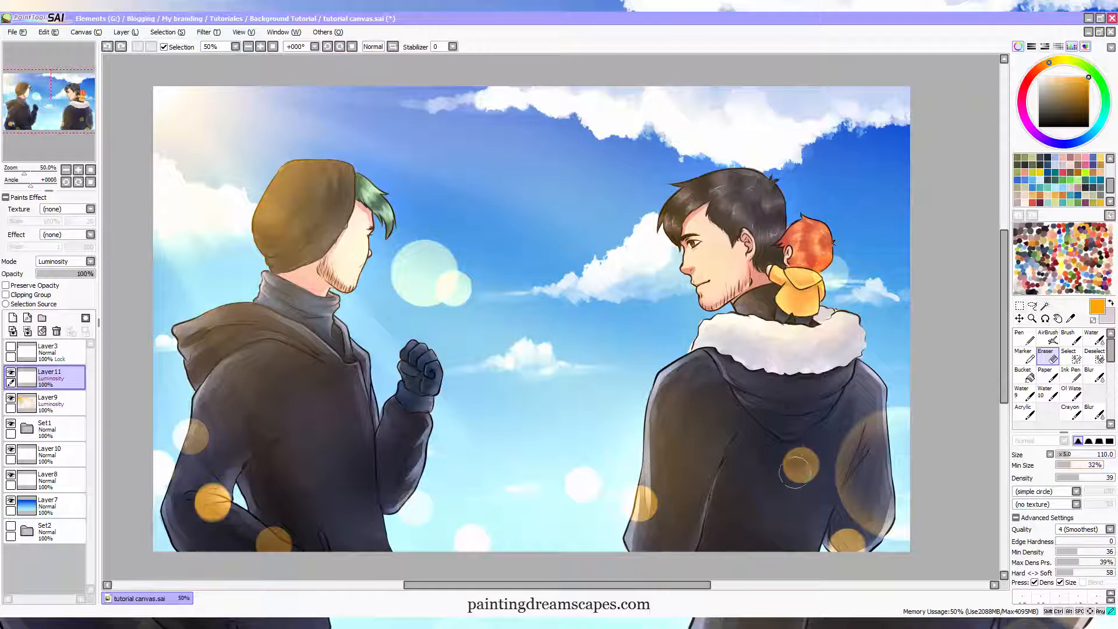
# - Soften the centres of the flare circles on both jackets and in the sky using the Eraser at size 150, minimum size 57% and density 43
pyautogui.moveTo(795, 469); pyautogui.dragTo(799, 480)
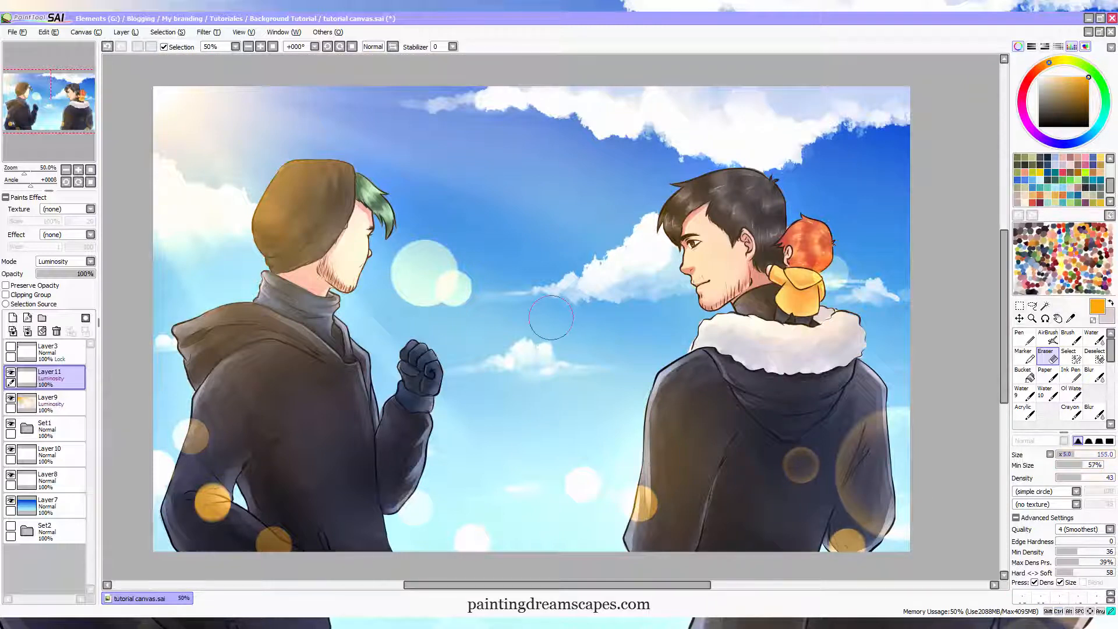
pyautogui.moveTo(628, 505); pyautogui.dragTo(633, 503)
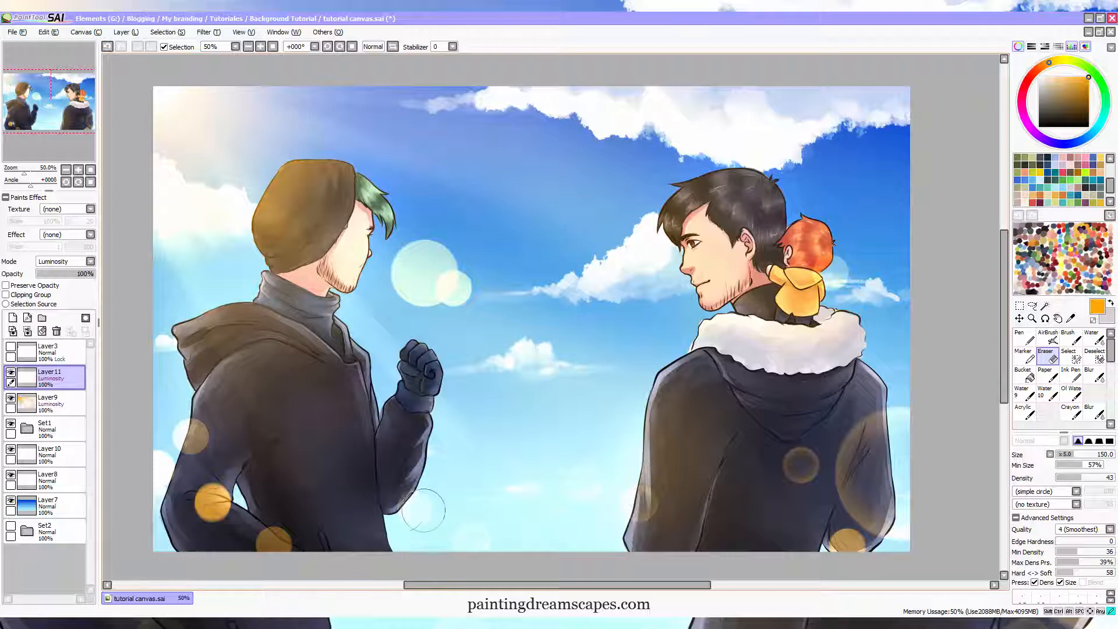
pyautogui.moveTo(427, 280)
pyautogui.mouseDown()
pyautogui.moveTo(407, 266)
pyautogui.moveTo(439, 294)
pyautogui.mouseUp()
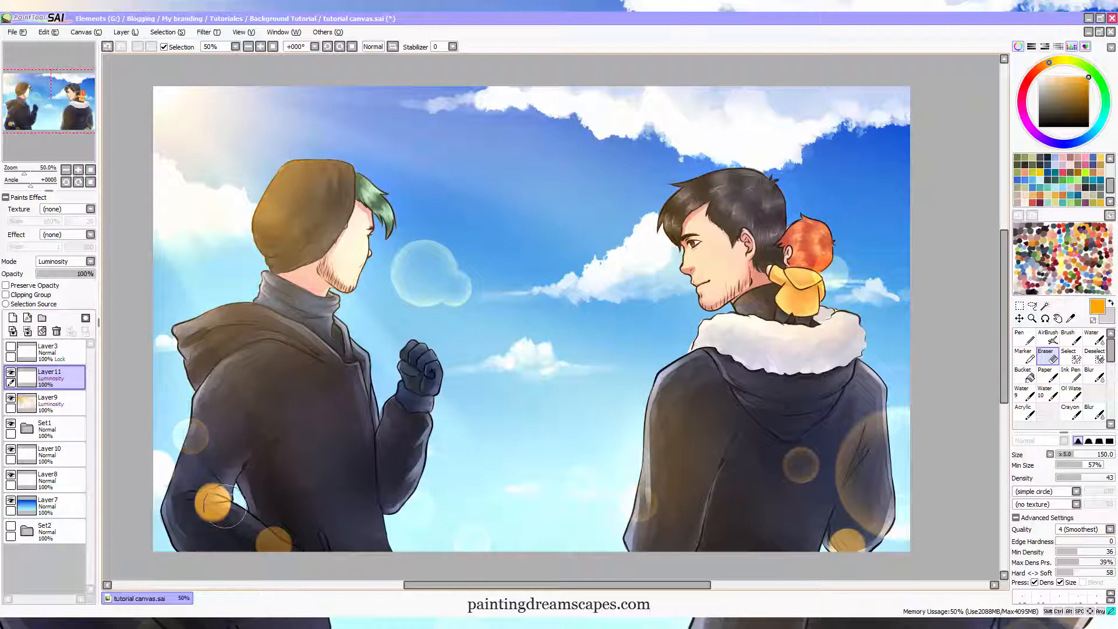
pyautogui.moveTo(224, 506)
pyautogui.mouseDown()
pyautogui.moveTo(214, 502)
pyautogui.moveTo(283, 534)
pyautogui.mouseUp()
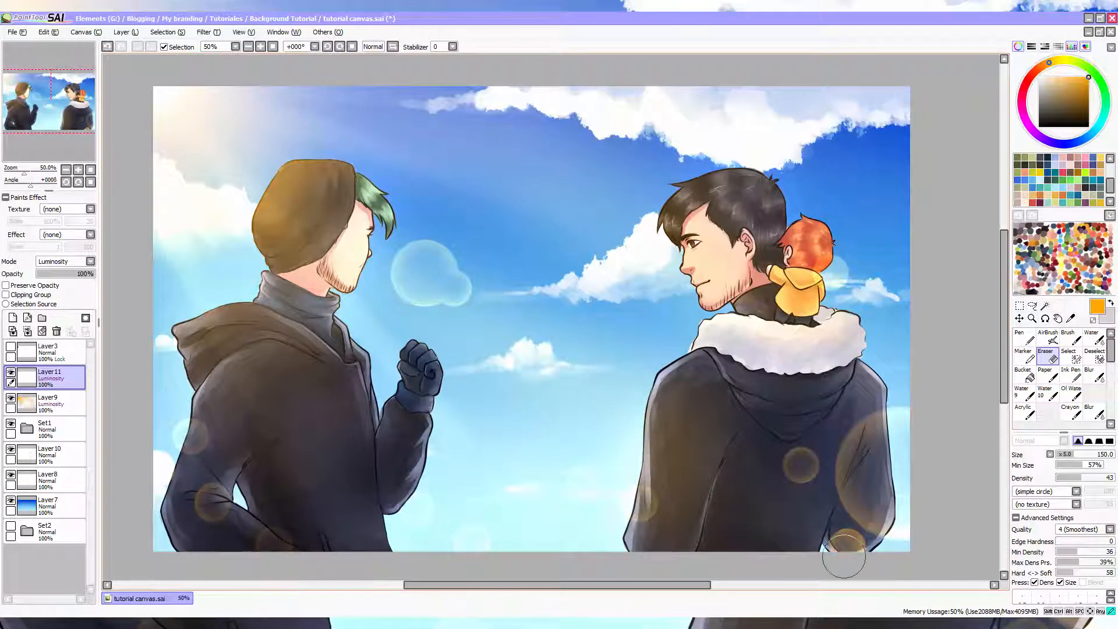
pyautogui.moveTo(845, 549); pyautogui.dragTo(847, 554)
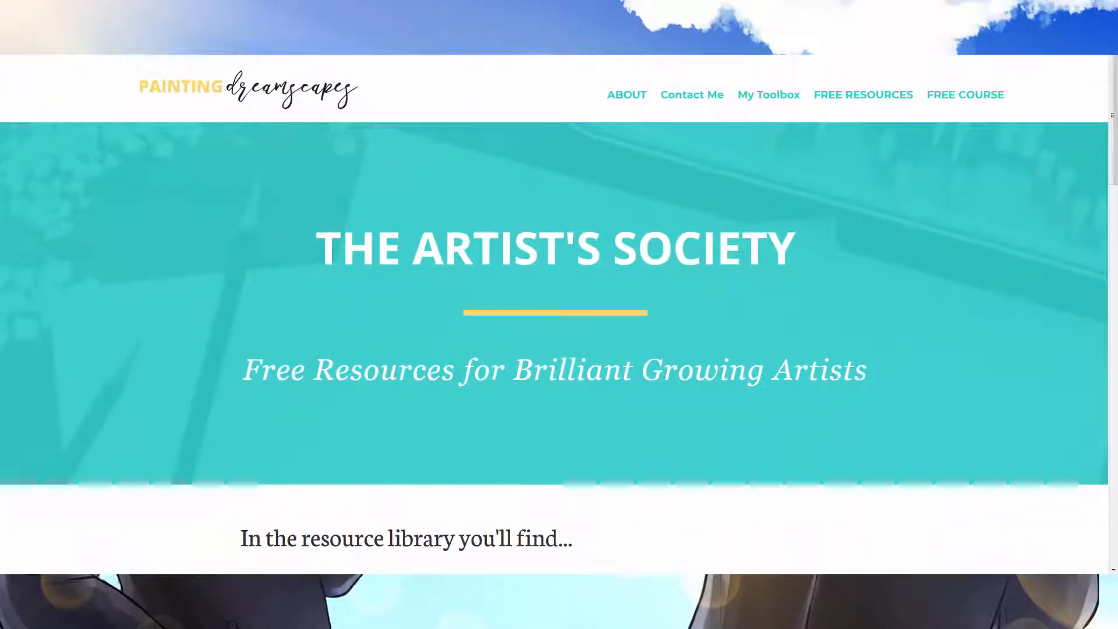
# - Look through the Artist's Society resource library page in the browser, from its resource categories to the worksheet and guide covers
pyautogui.scroll(-1, 553, 314)
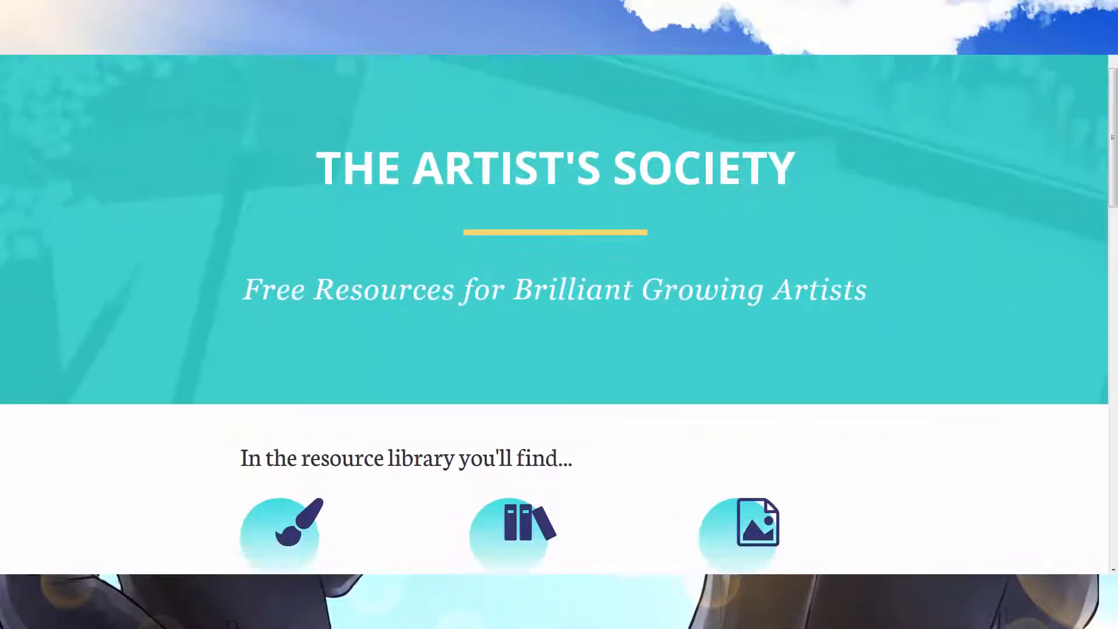
pyautogui.scroll(-20, 553, 314)
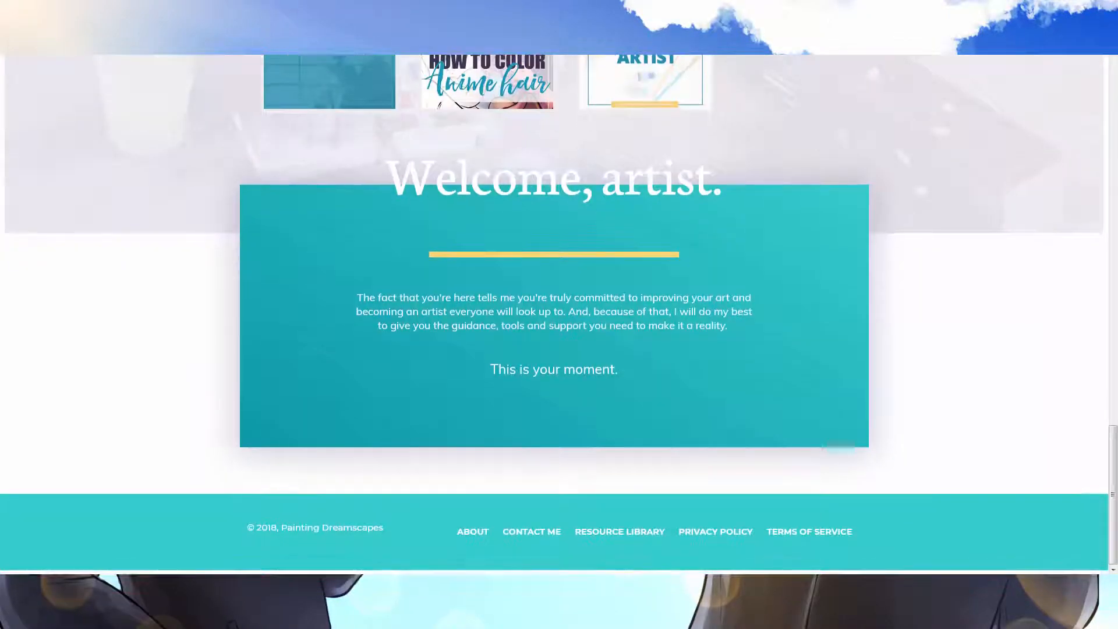
pyautogui.moveTo(1113, 495); pyautogui.dragTo(1113, 348)
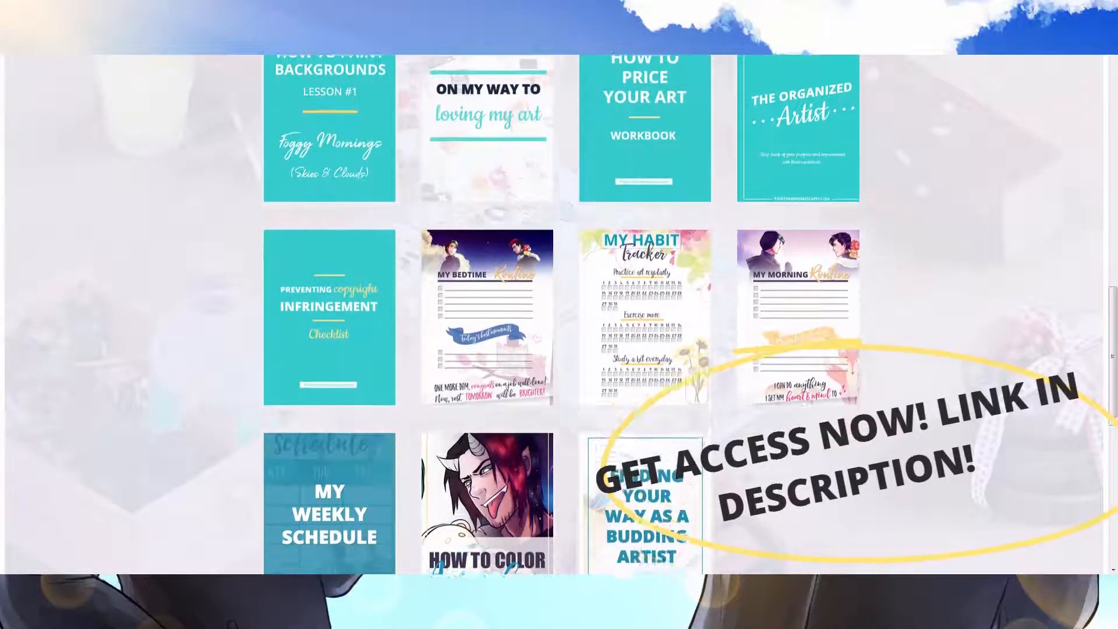
pyautogui.scroll(-6, 560, 314)
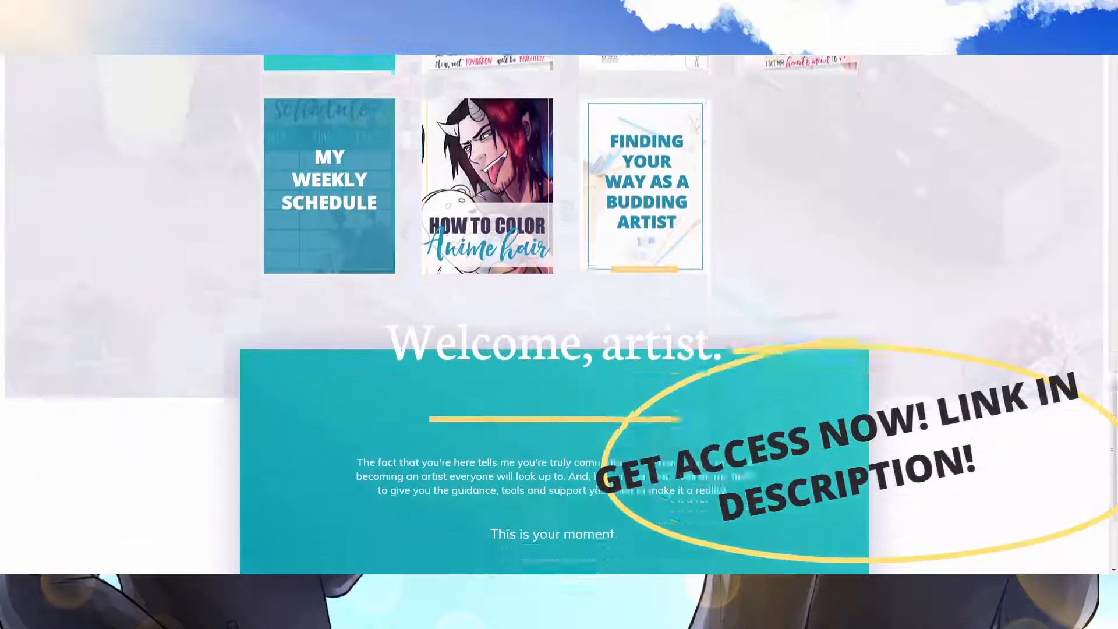
pyautogui.scroll(-3, 559, 314)
pyautogui.press('Home')
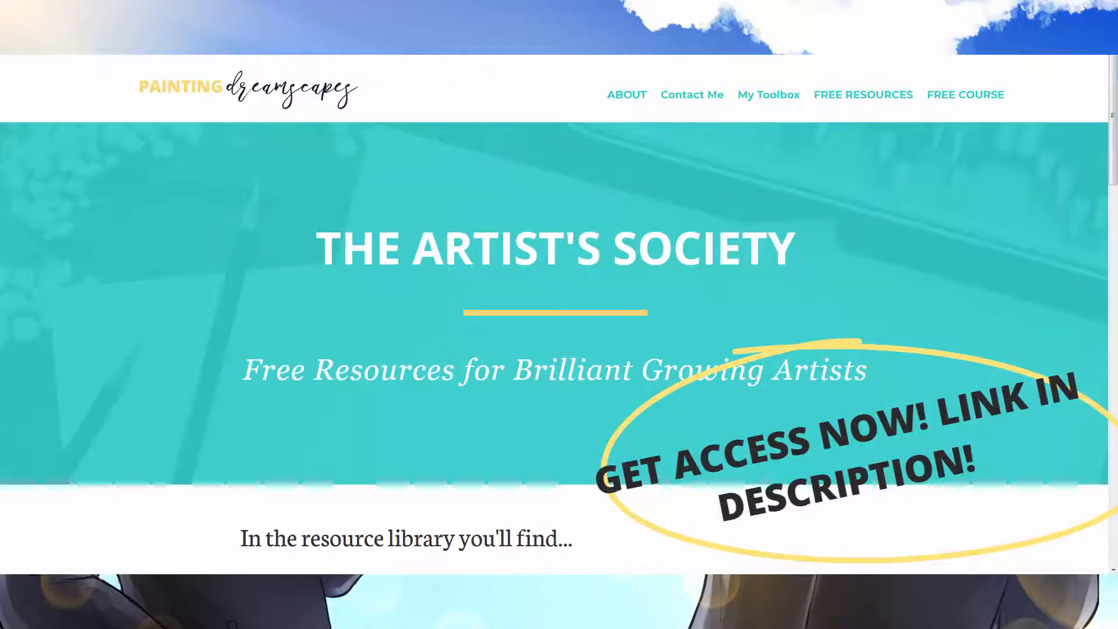
pyautogui.scroll(-3, 559, 314)
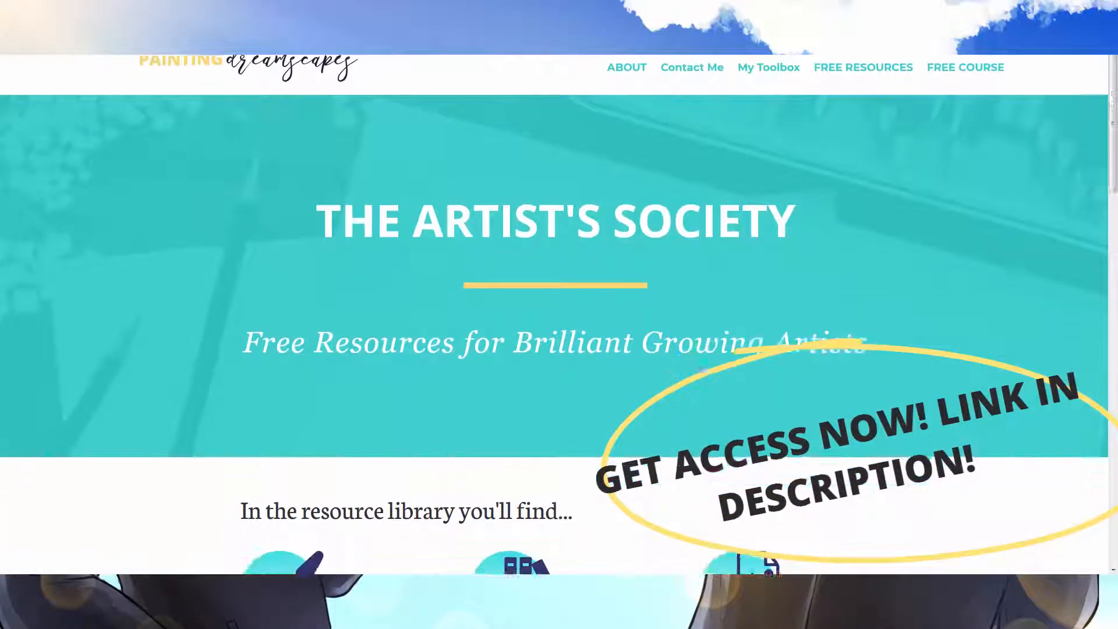
pyautogui.scroll(-2, 560, 314)
pyautogui.scroll(-3, 559, 315)
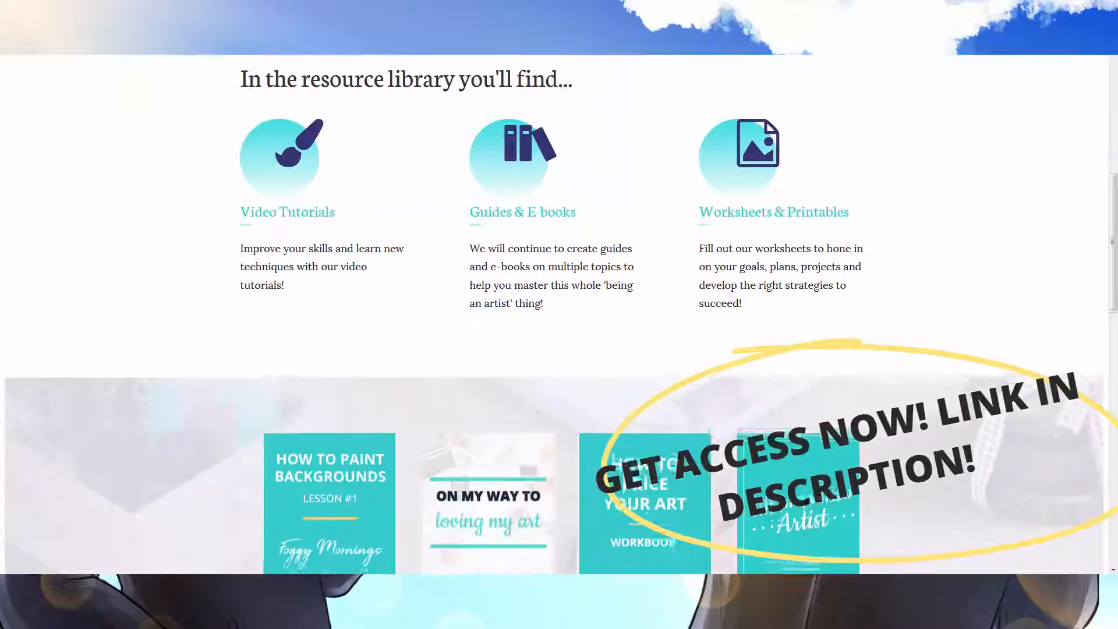
pyautogui.scroll(-3, 559, 315)
pyautogui.scroll(-3, 559, 315)
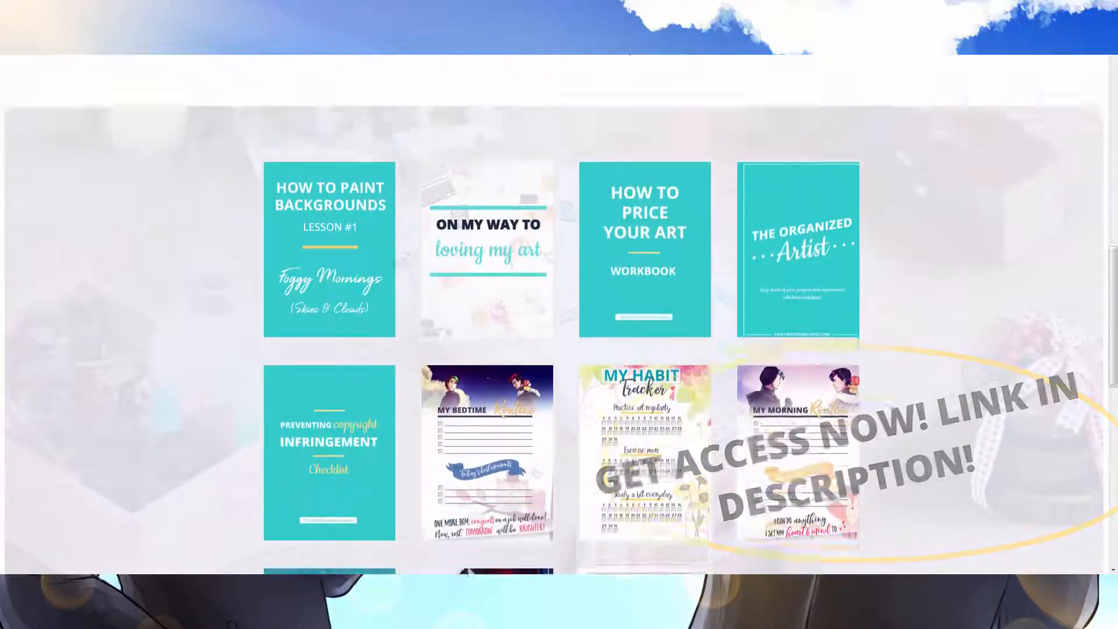
pyautogui.scroll(-5, 559, 315)
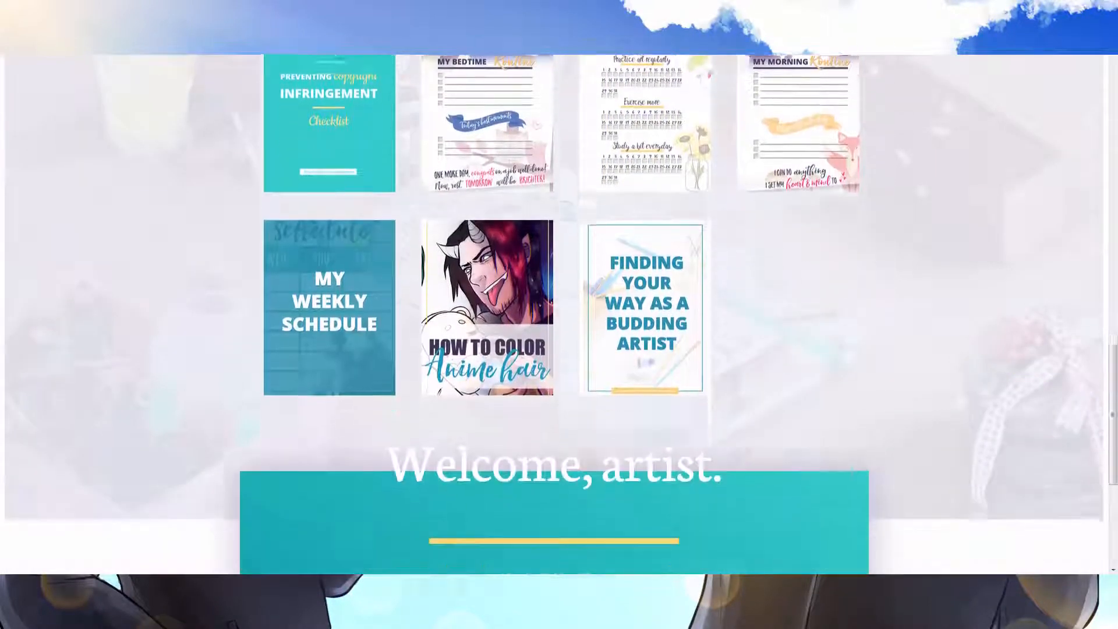